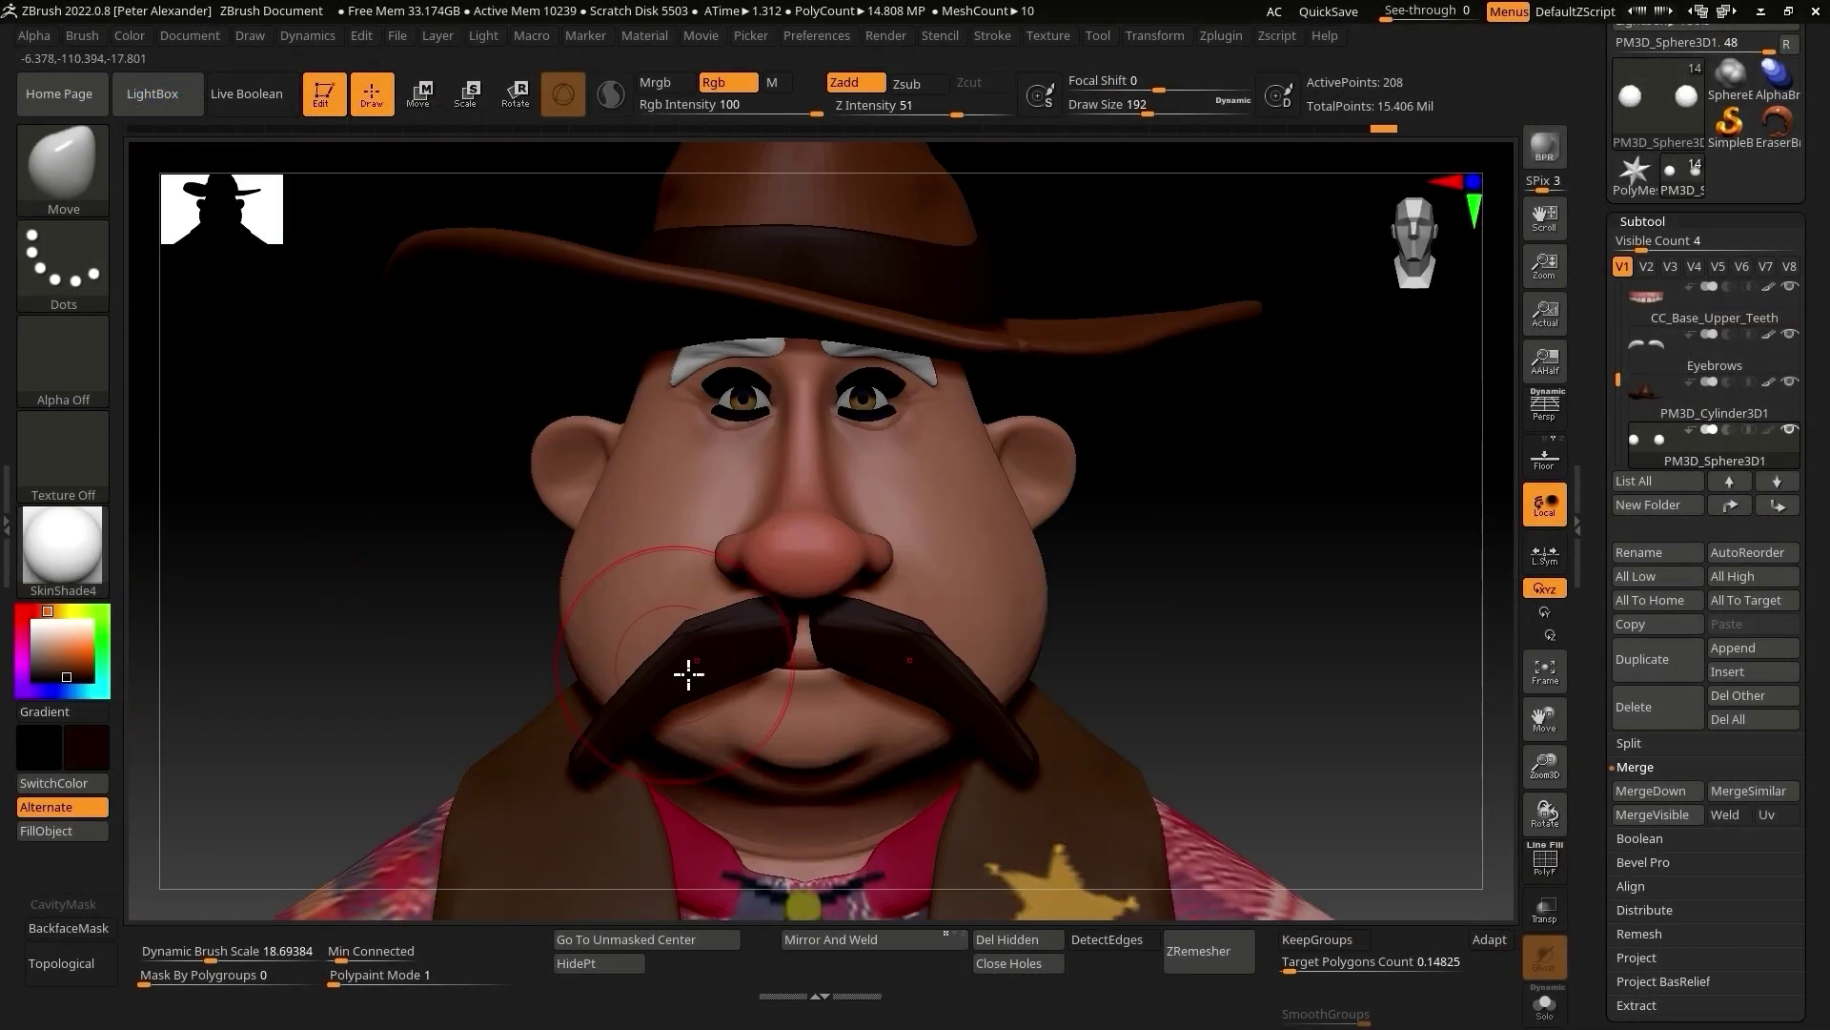
# Pull the mustache into drooping curled tips, carve grooves, and drag the white sphere into a teardrop hair mass
pyautogui.moveTo(776, 654); pyautogui.dragTo(560, 768)
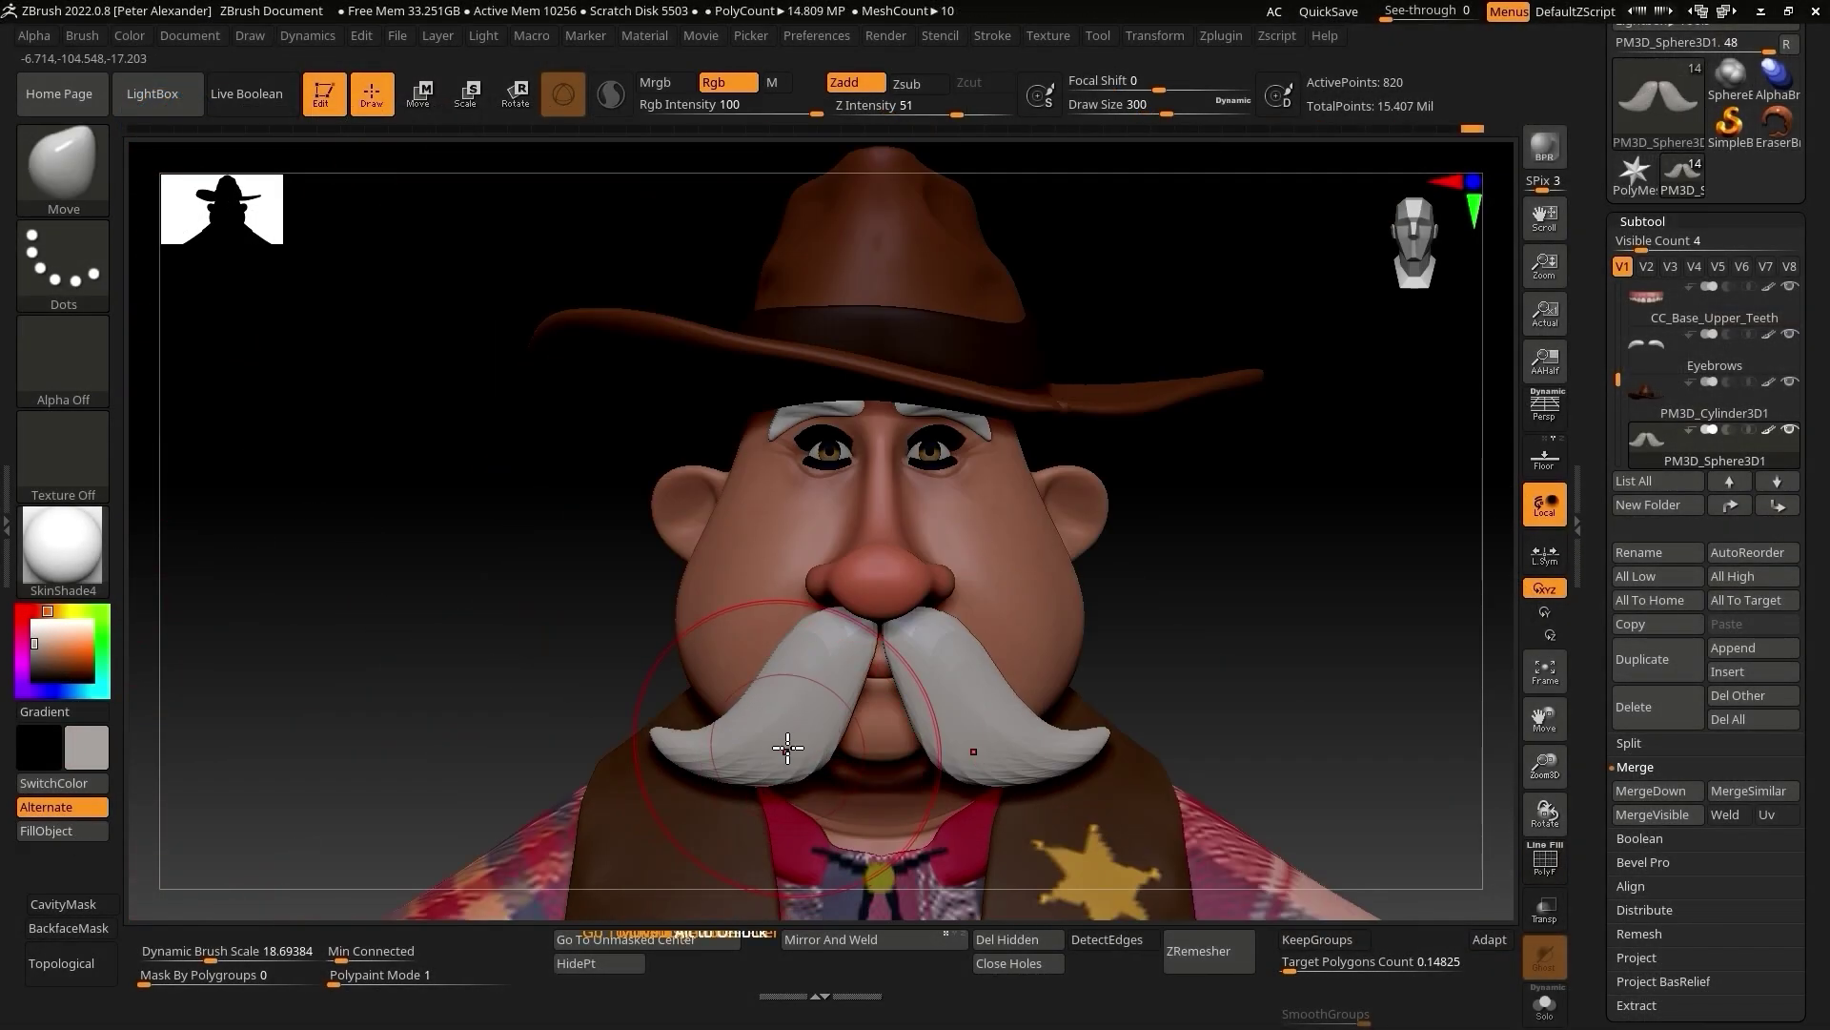
pyautogui.moveTo(744, 758)
pyautogui.mouseDown()
pyautogui.moveTo(760, 768)
pyautogui.moveTo(662, 763)
pyautogui.moveTo(763, 705)
pyautogui.moveTo(805, 636)
pyautogui.mouseUp()
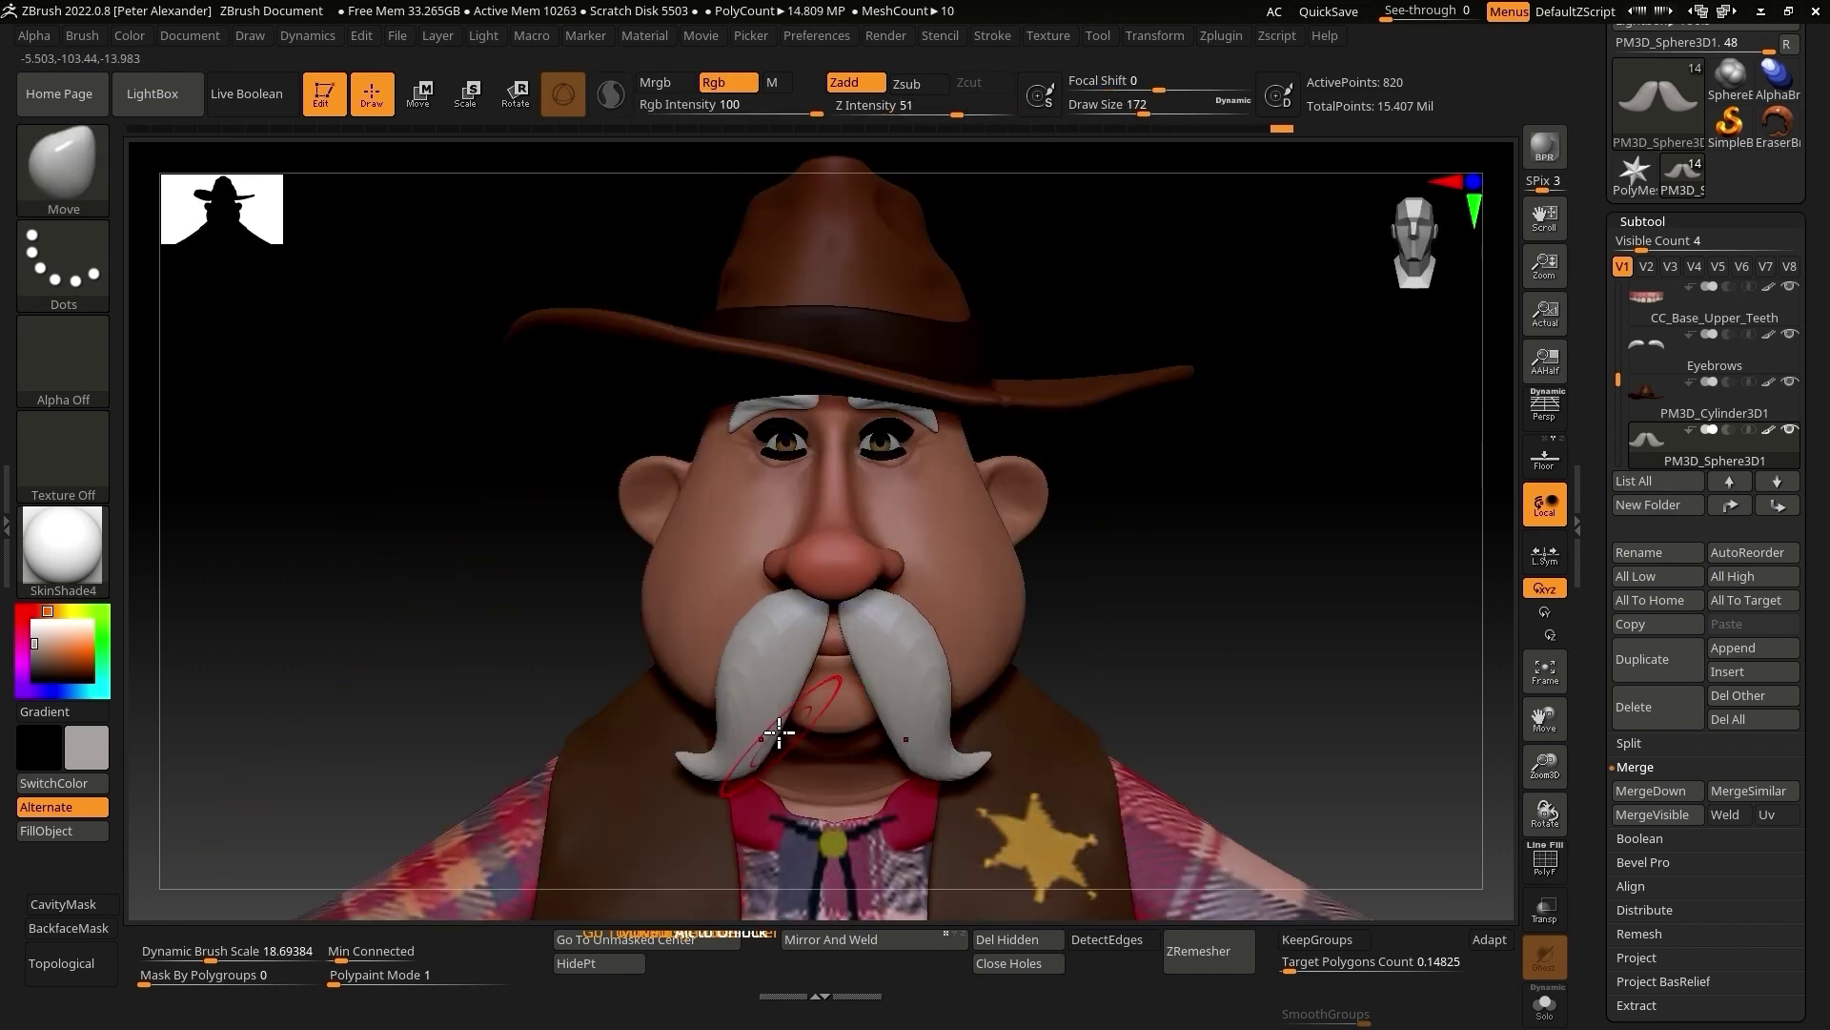
pyautogui.moveTo(779, 732); pyautogui.dragTo(763, 729)
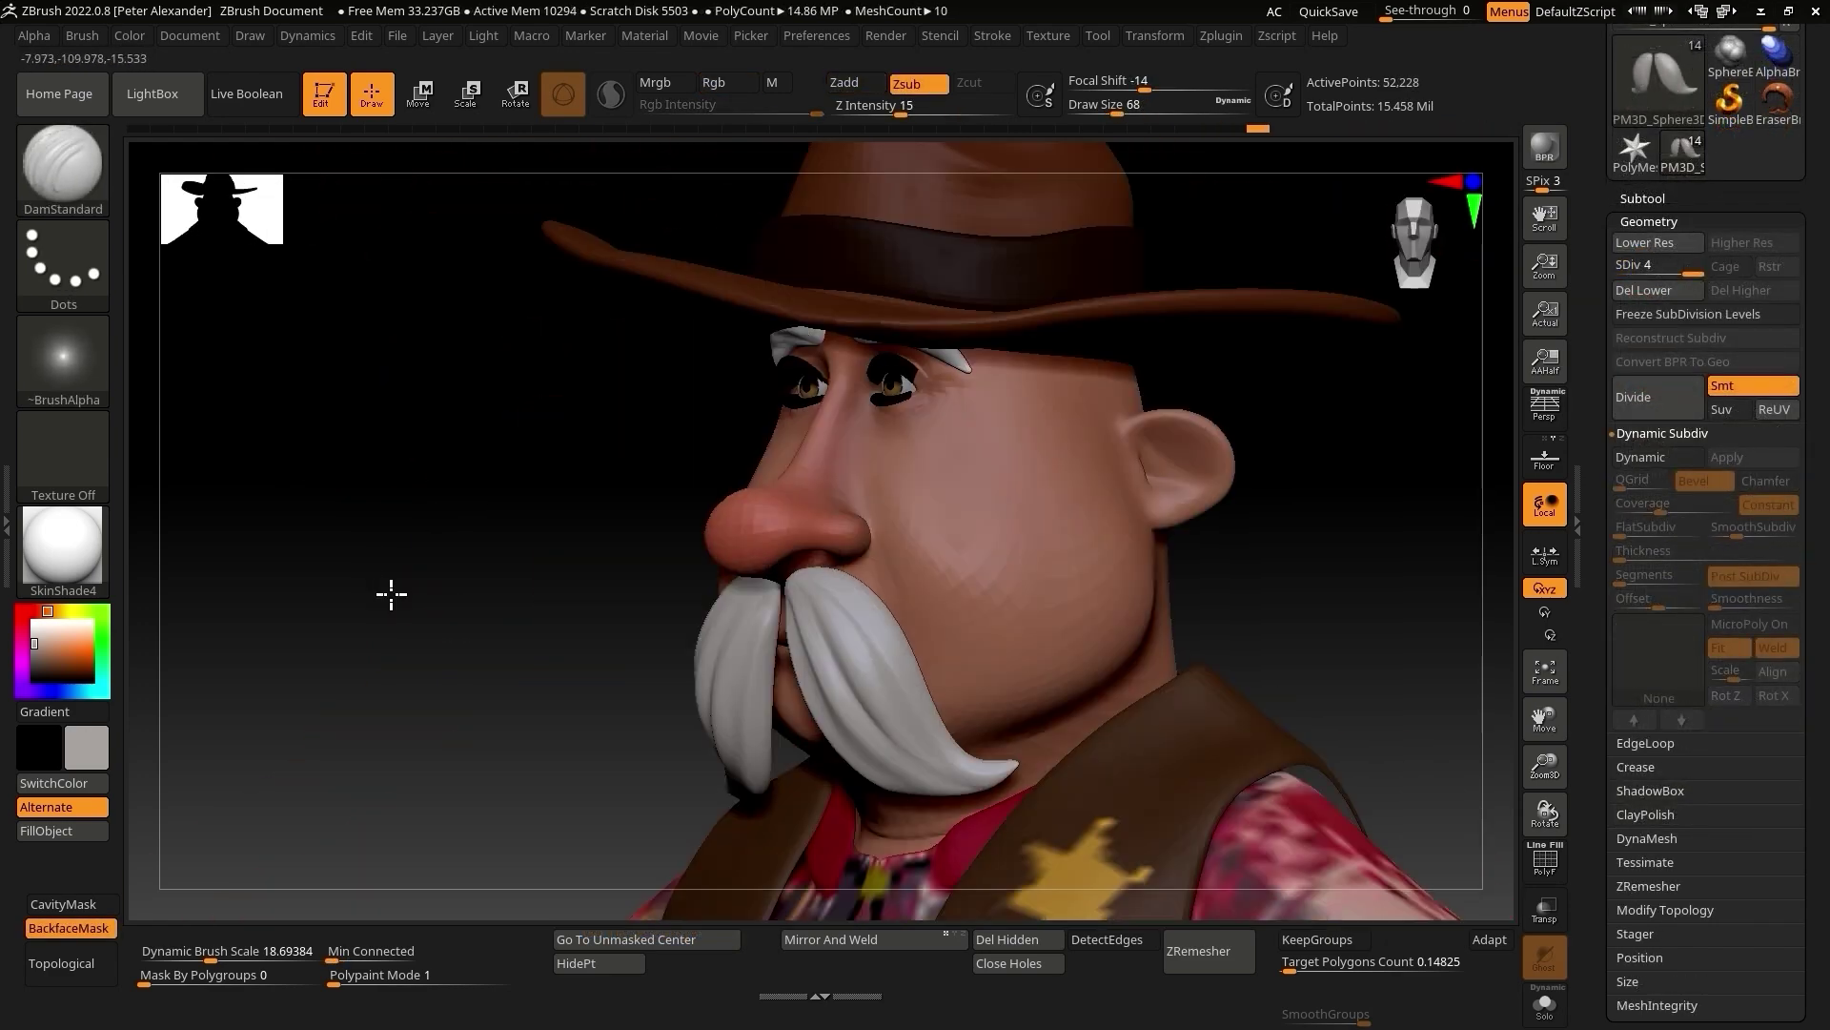
pyautogui.moveTo(940, 654); pyautogui.dragTo(837, 654)
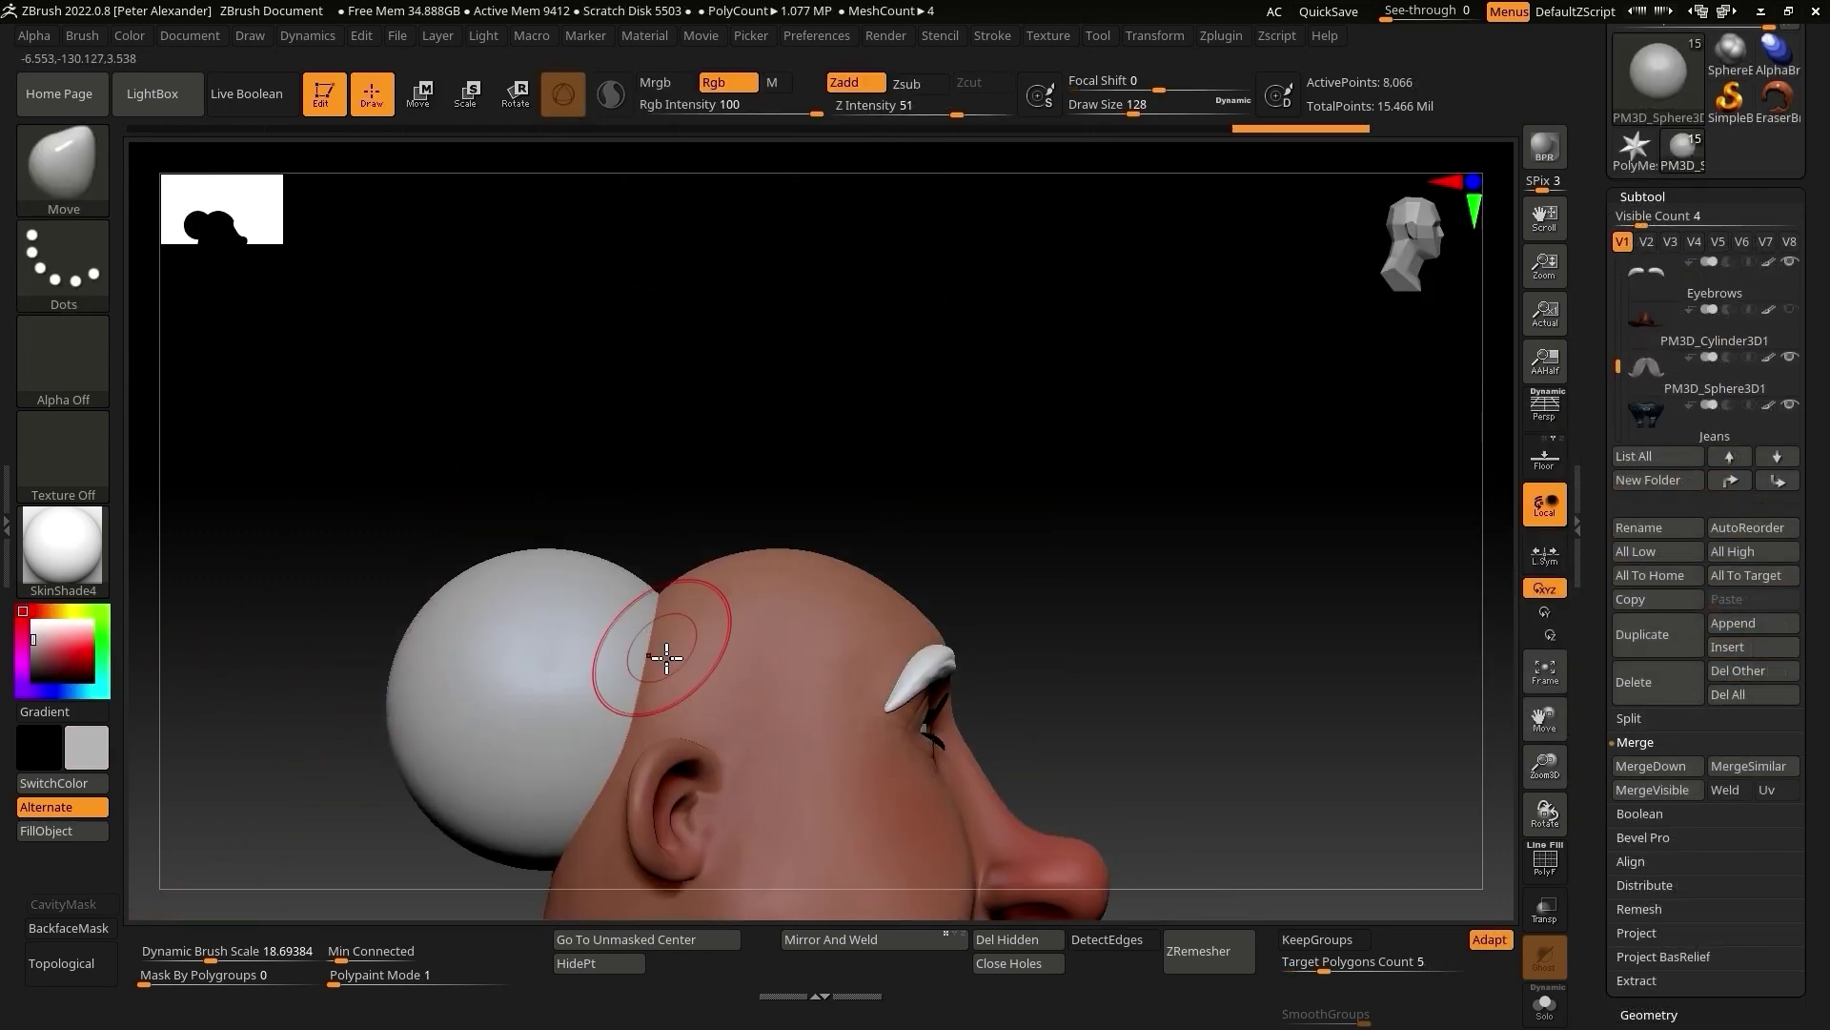
pyautogui.moveTo(654, 654); pyautogui.dragTo(724, 686)
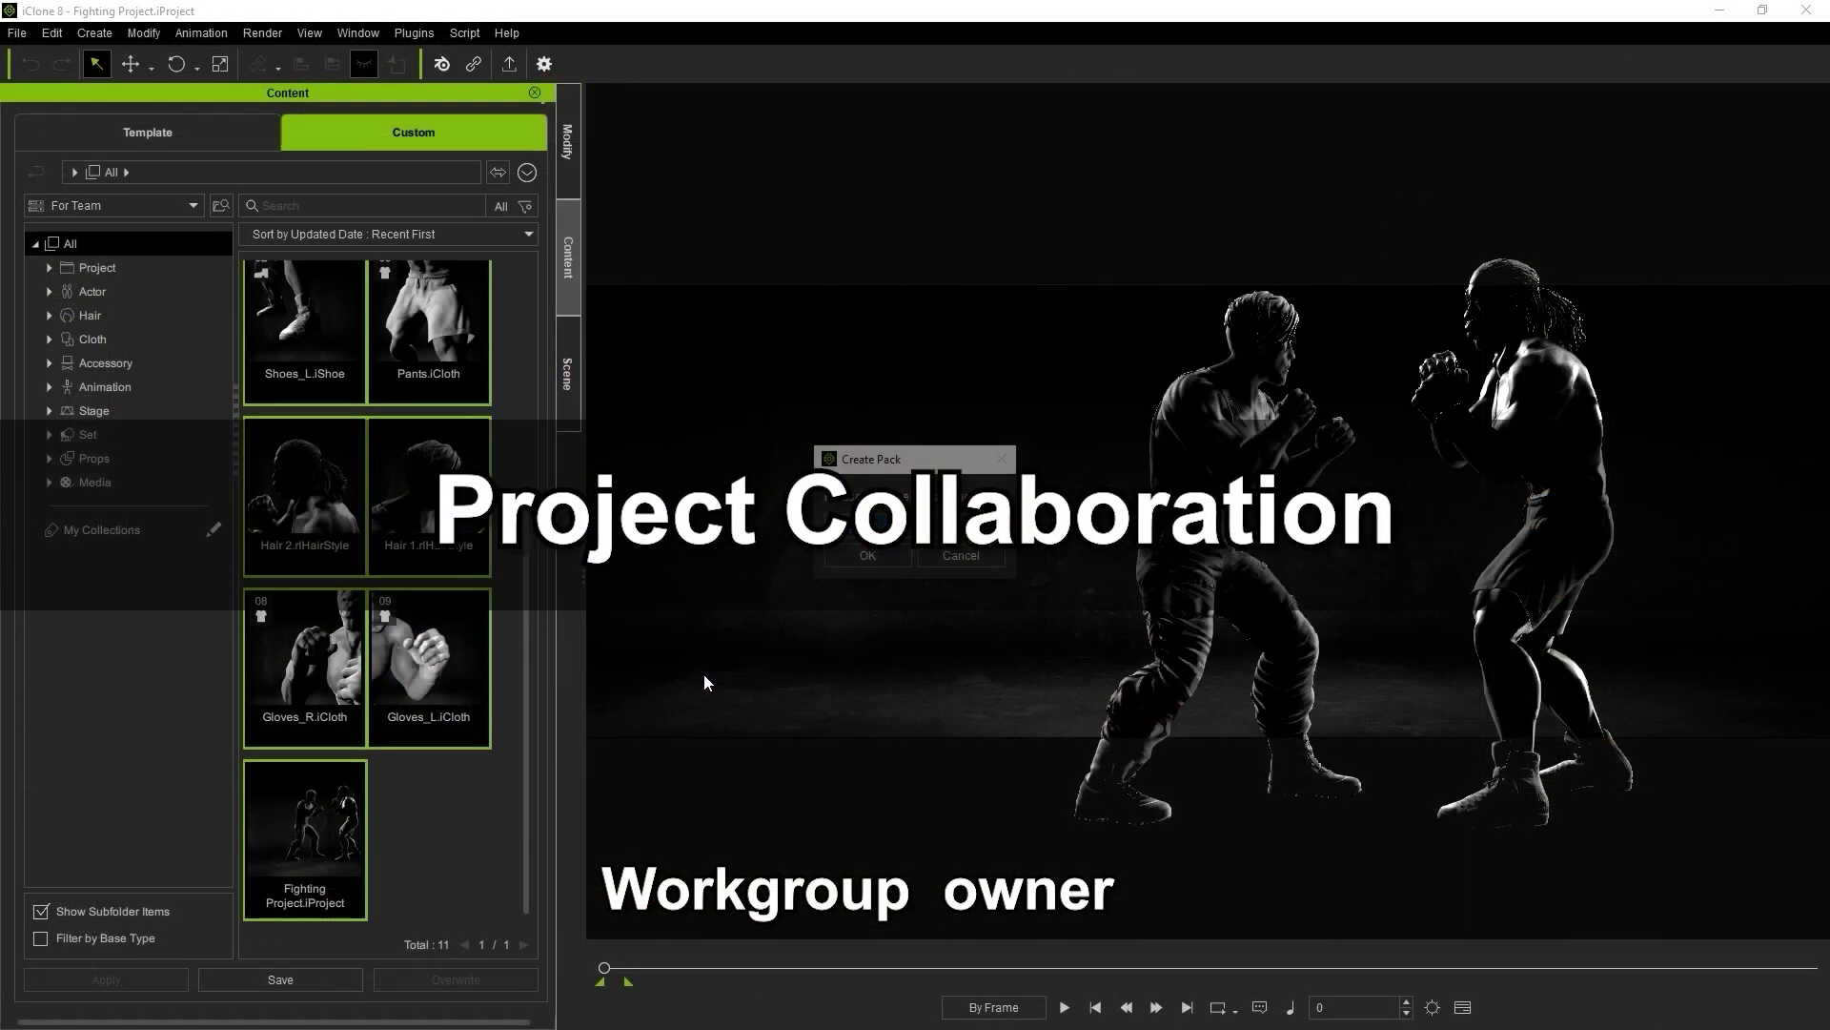
# Confirm the Fighting pack, then export it as a custom pack
pyautogui.click(867, 556)
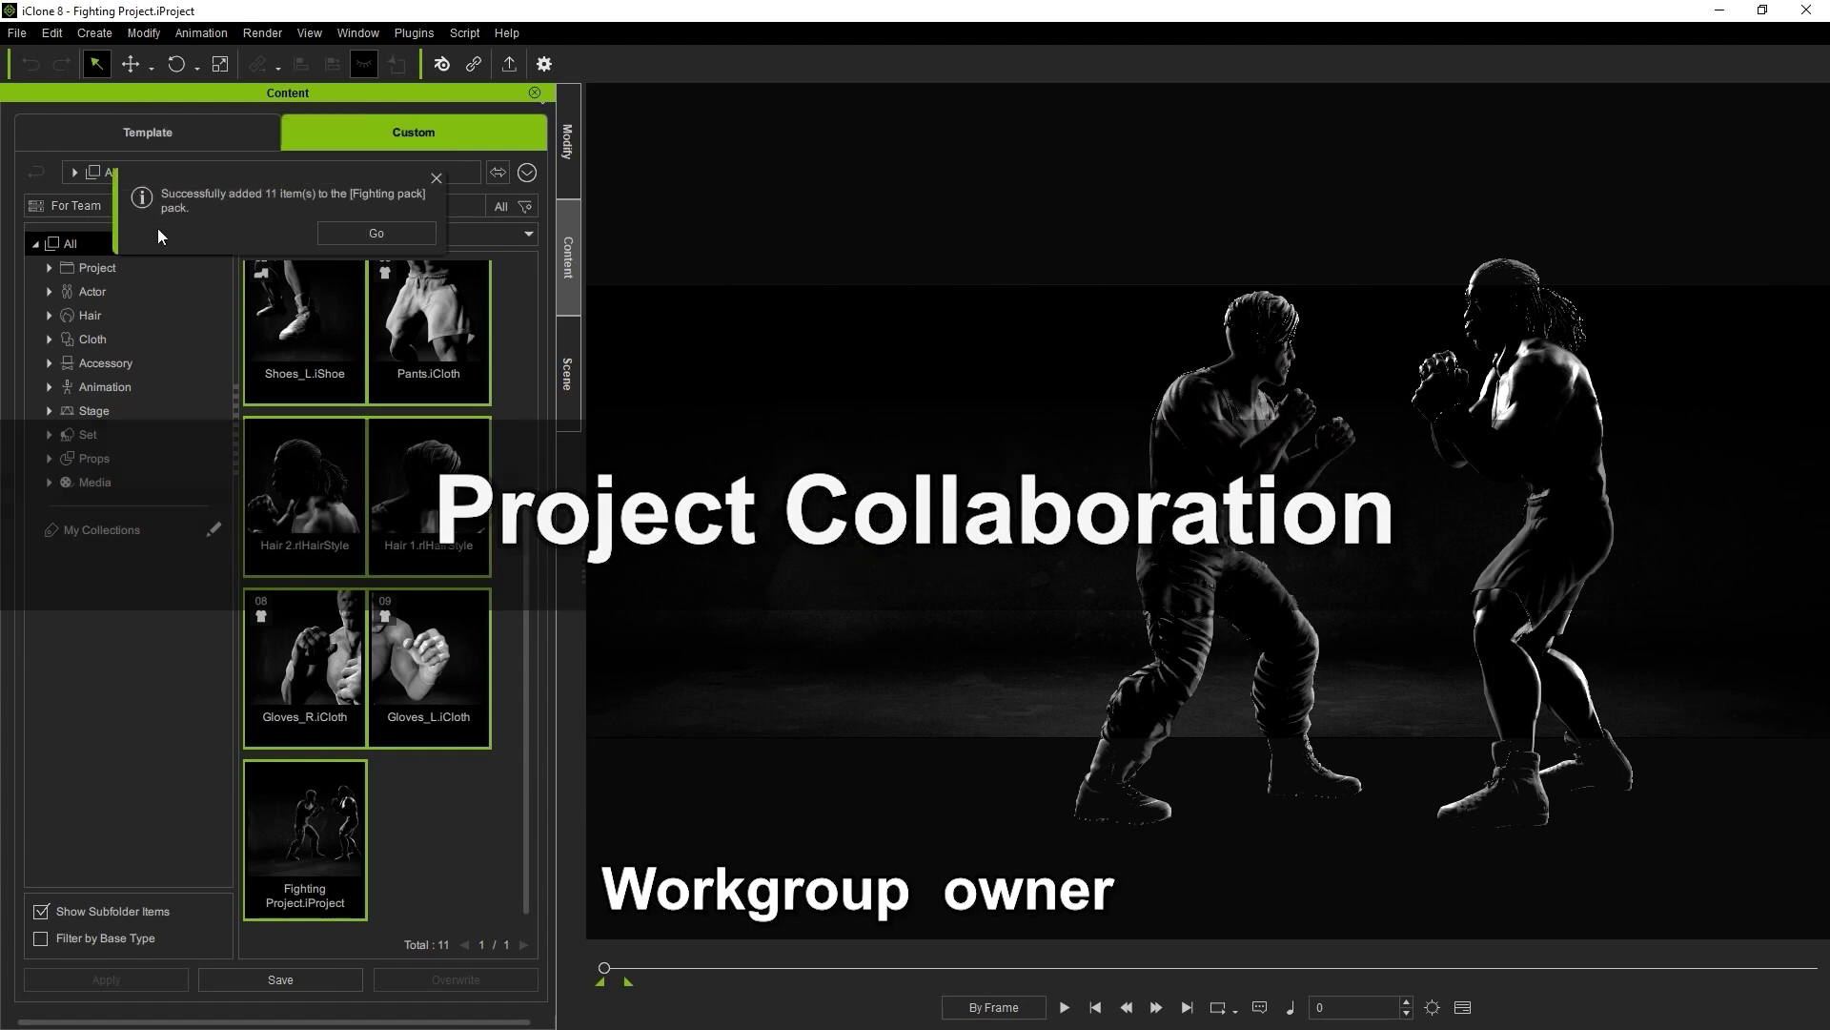
pyautogui.click(341, 232)
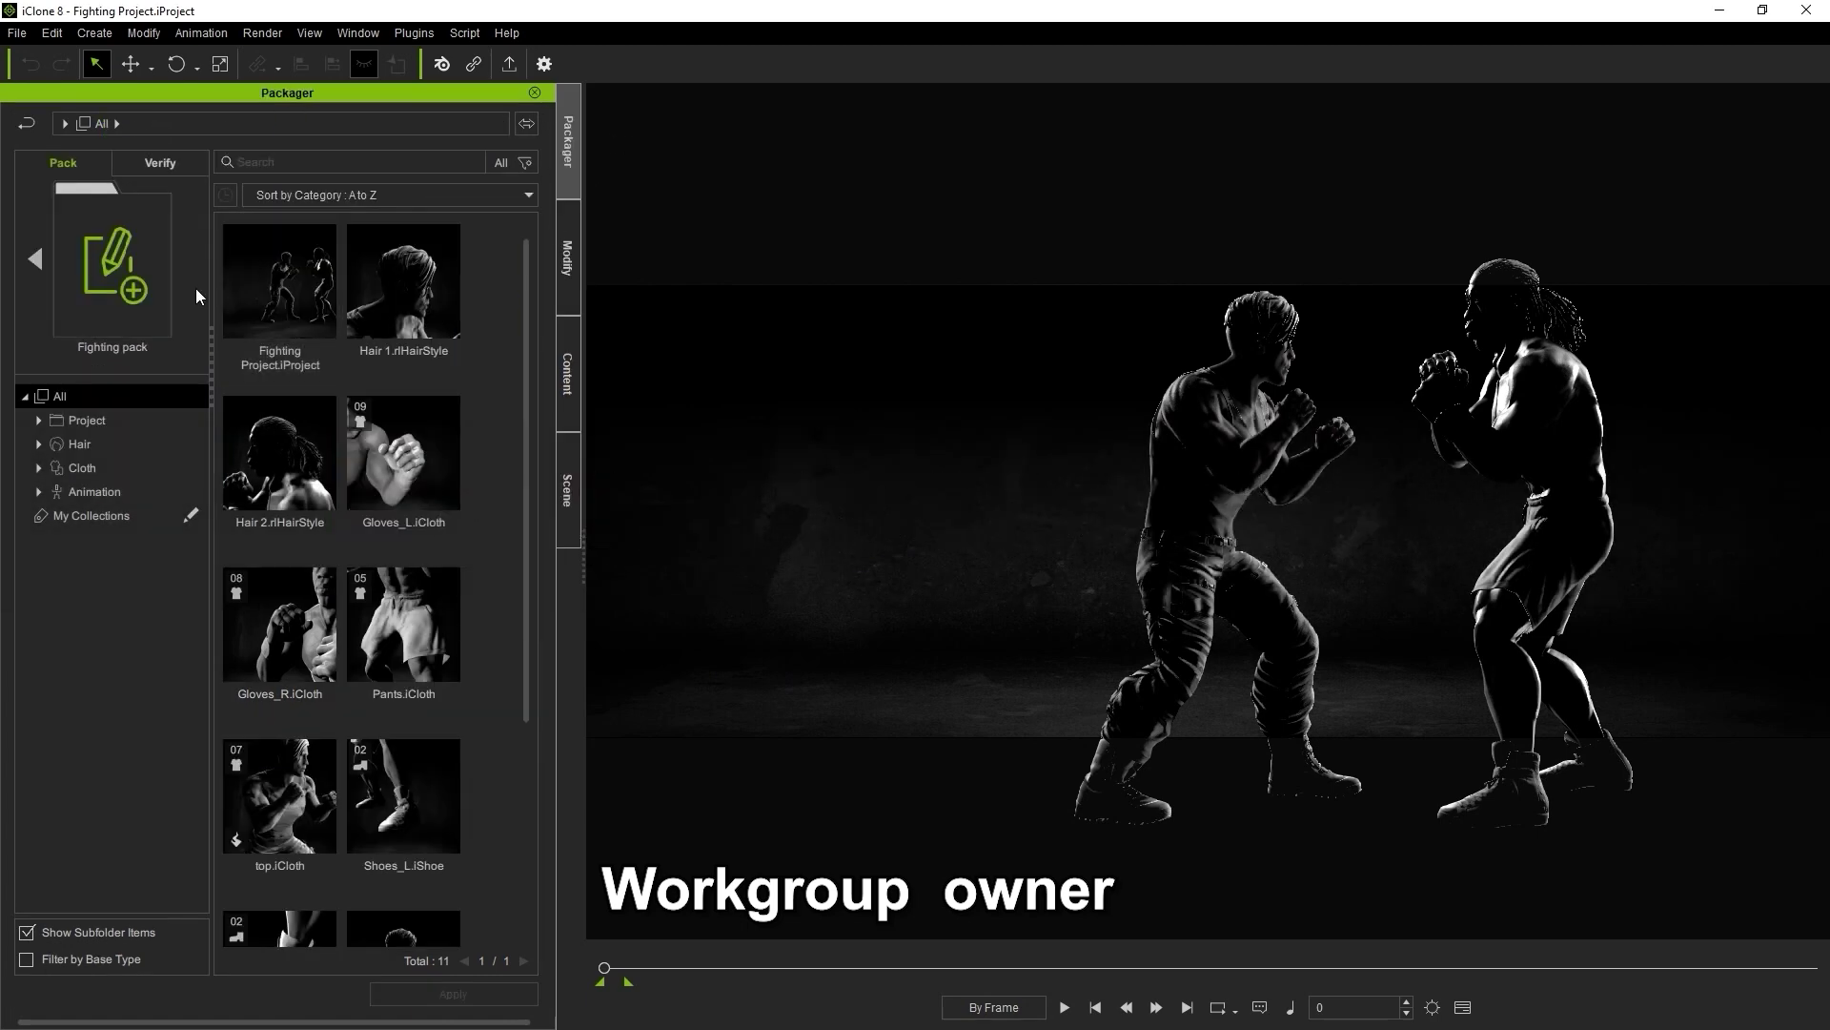
pyautogui.click(34, 260)
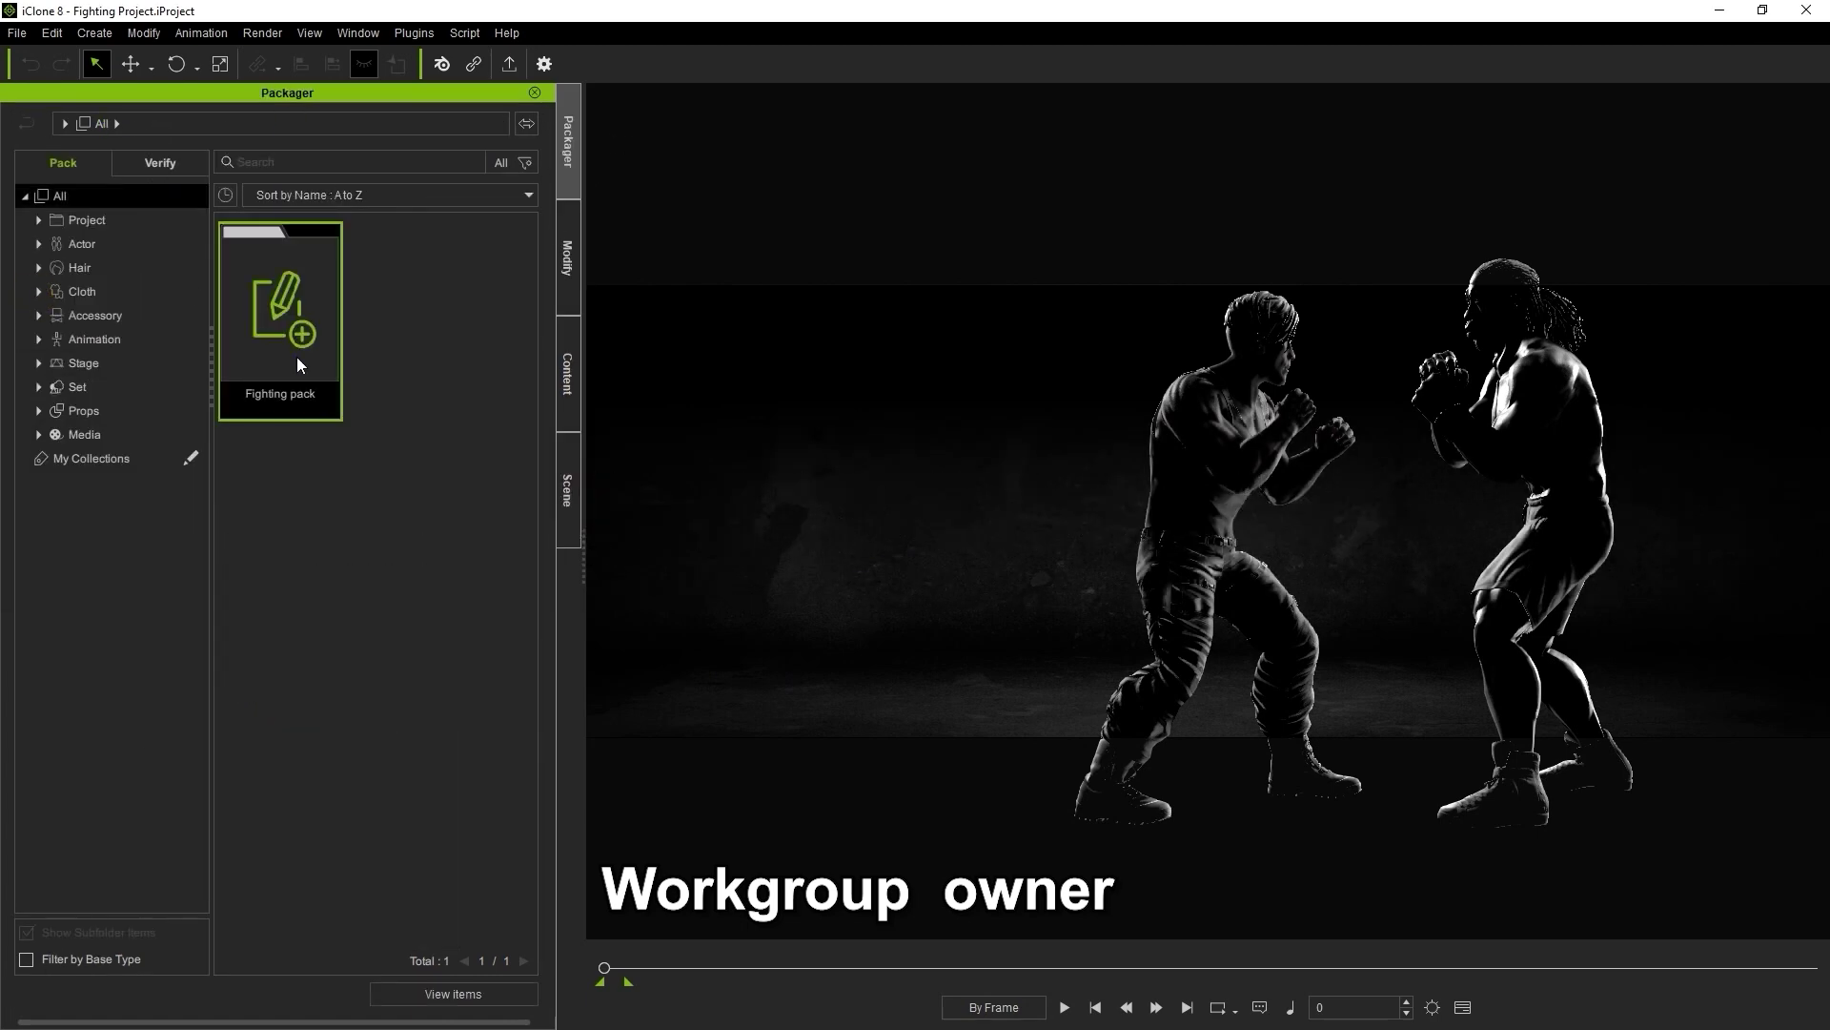
pyautogui.rightClick(296, 358)
pyautogui.click(452, 610)
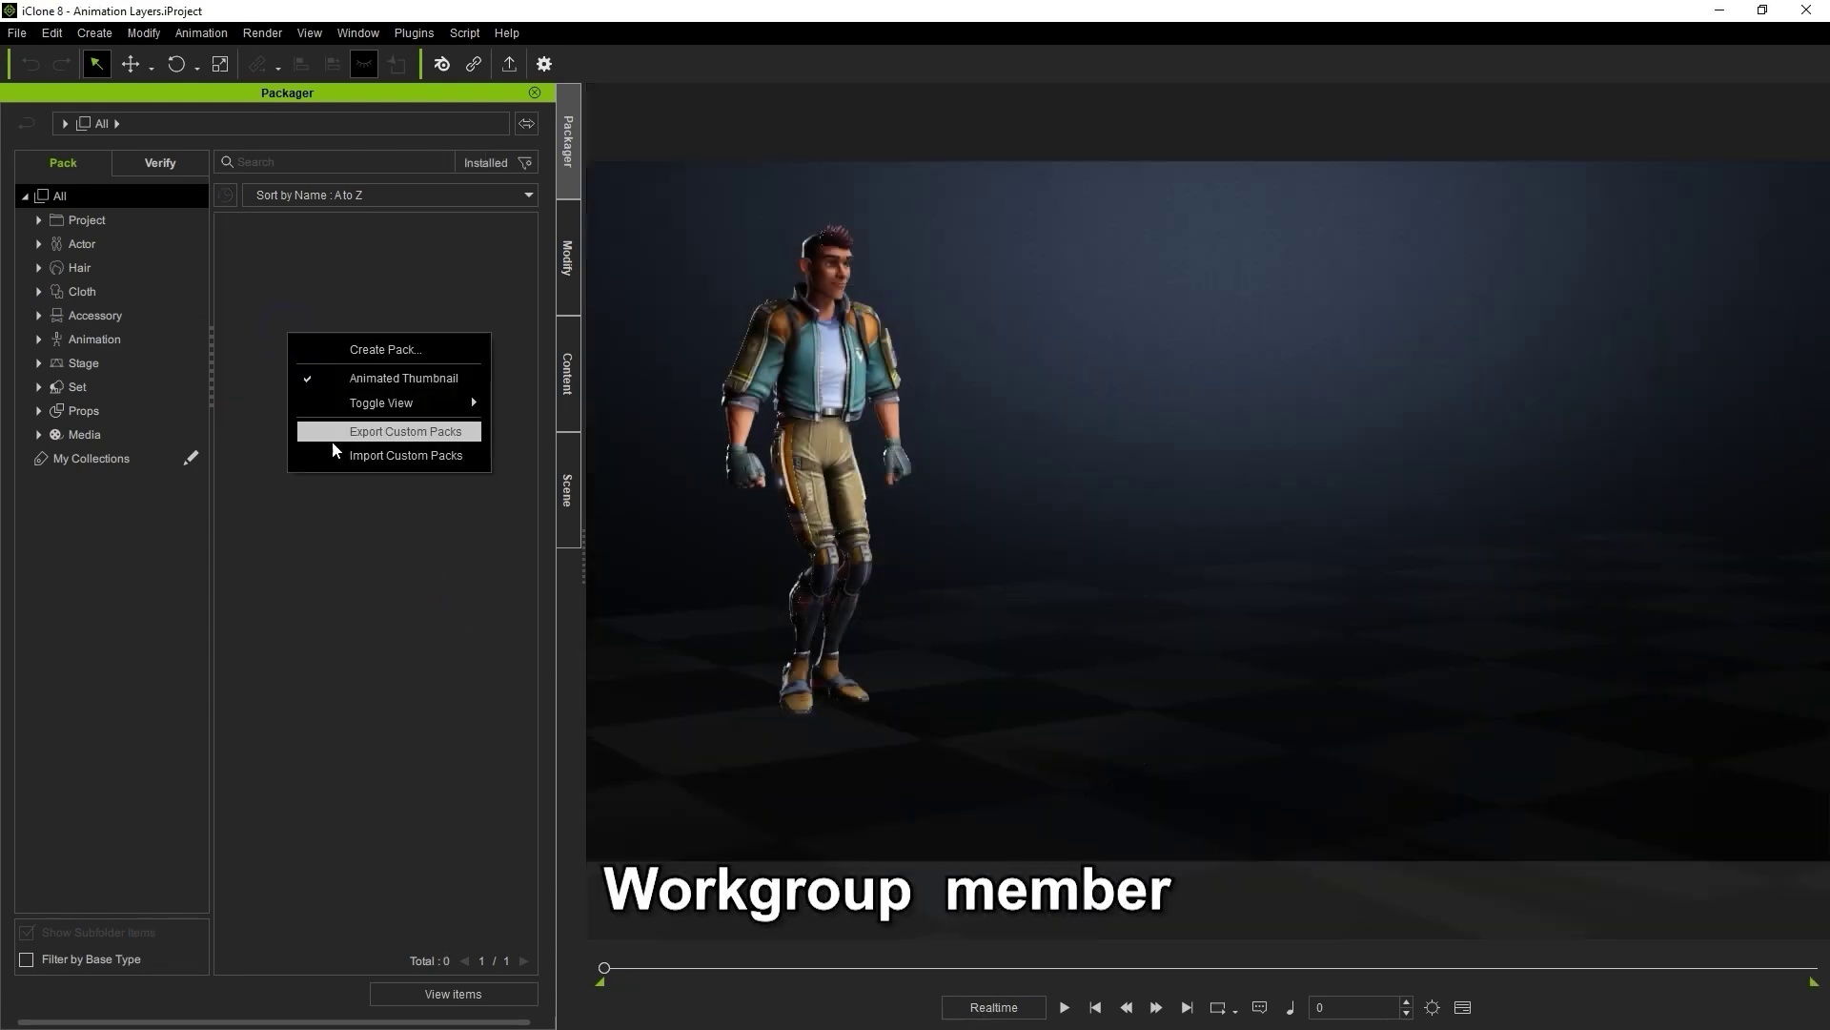
pyautogui.click(332, 443)
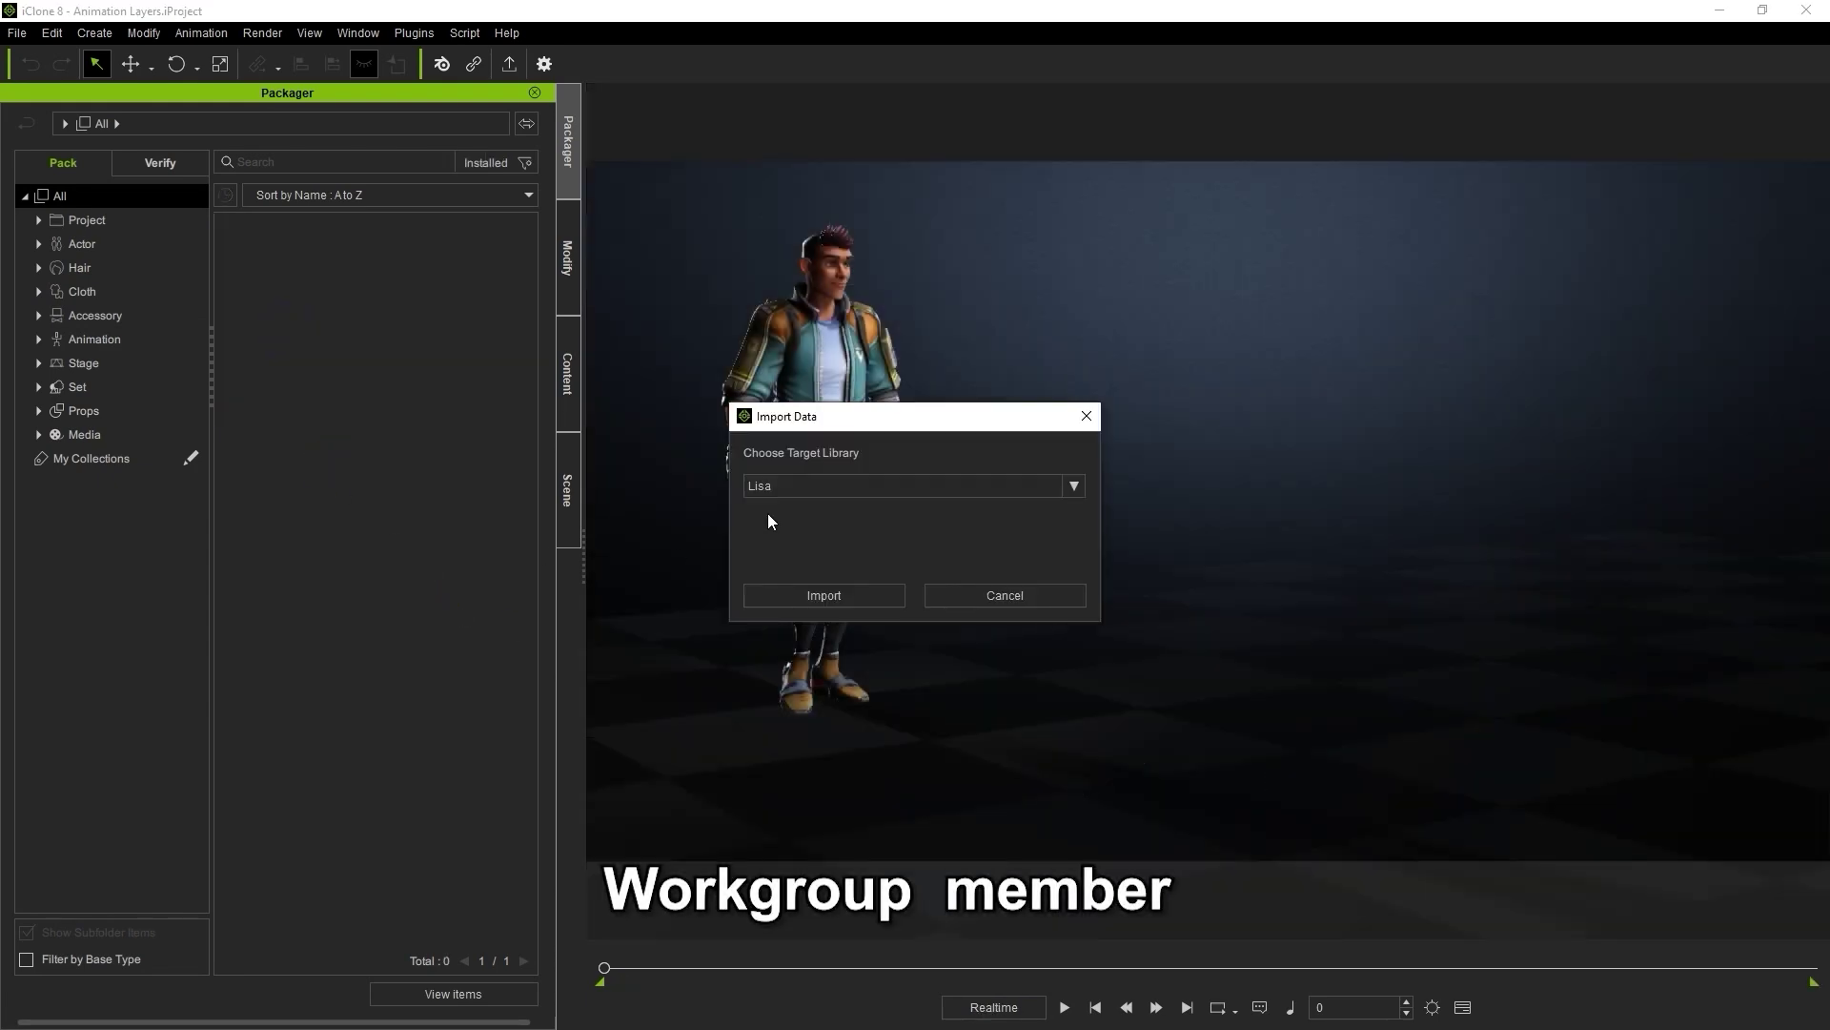
# Import the exported Fighting pack folder from For Team into the member's library
pyautogui.click(877, 593)
pyautogui.scroll(-2, 629, 476)
pyautogui.click(603, 458)
pyautogui.doubleClick(792, 318)
pyautogui.click(804, 317)
pyautogui.click(1056, 745)
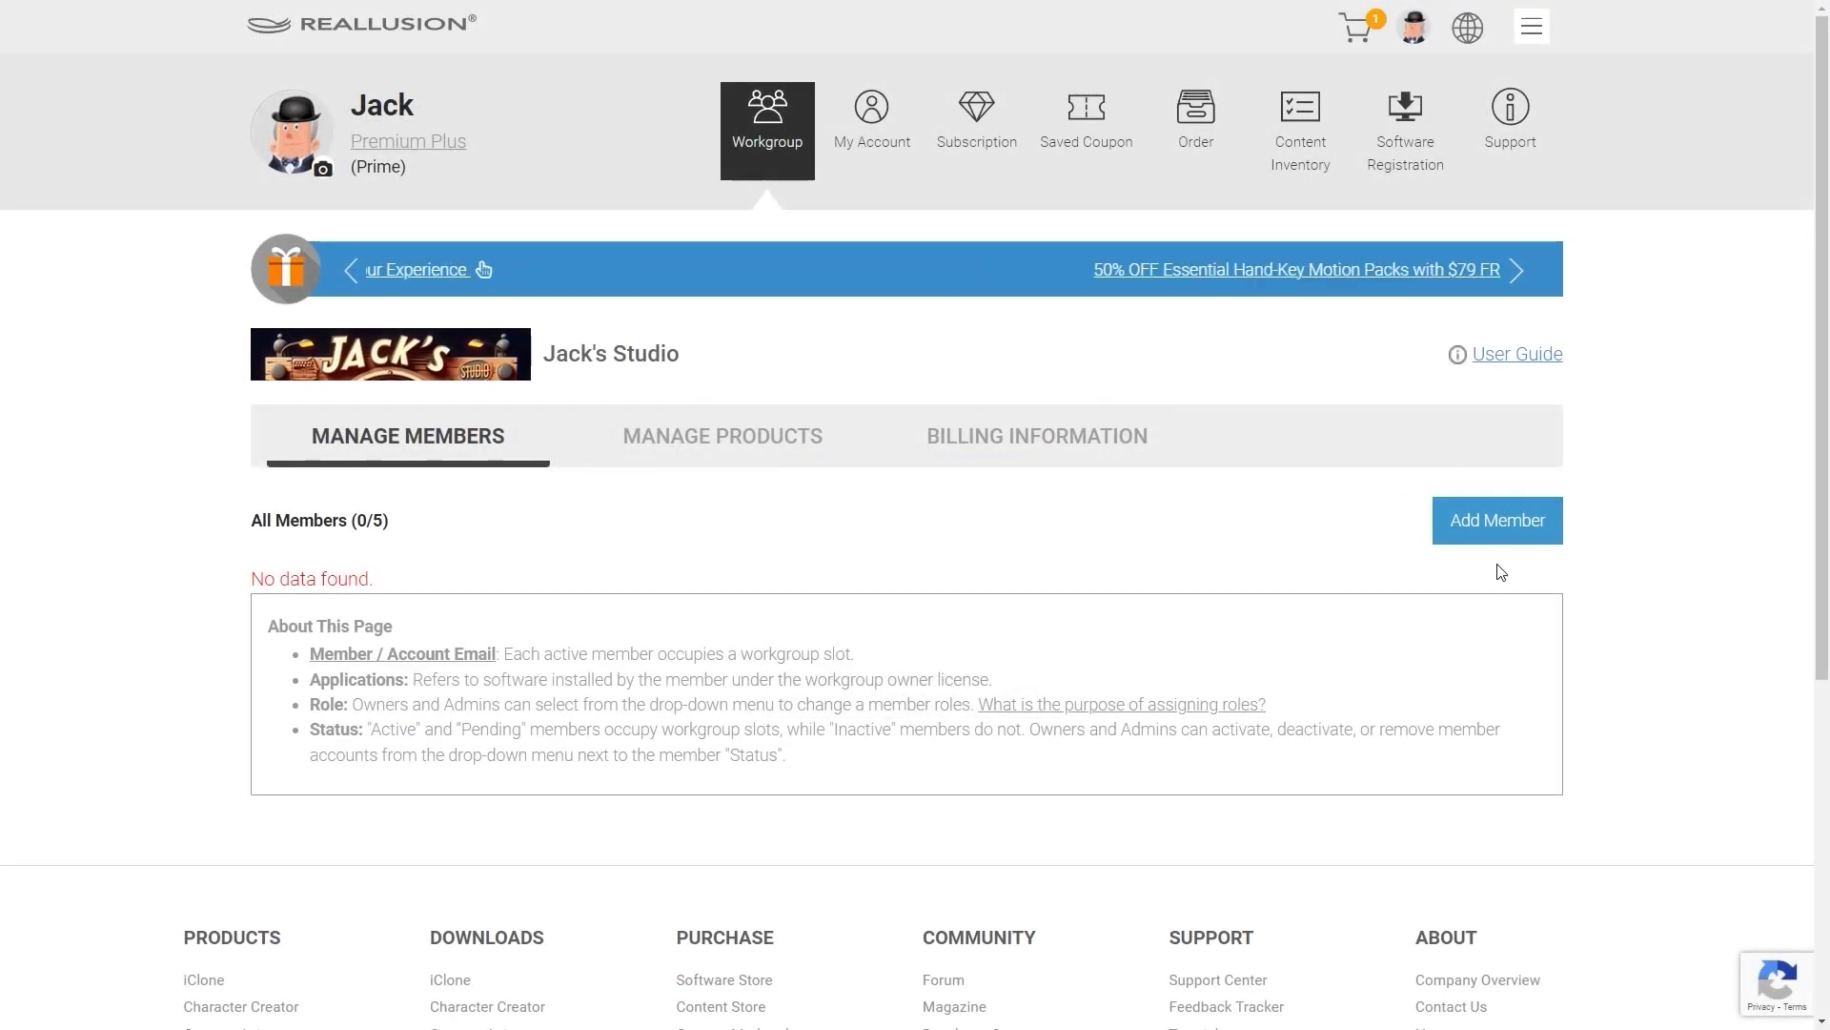
# Add the new member's e-mail address as an invitee and send the workgroup invitation
pyautogui.click(1493, 530)
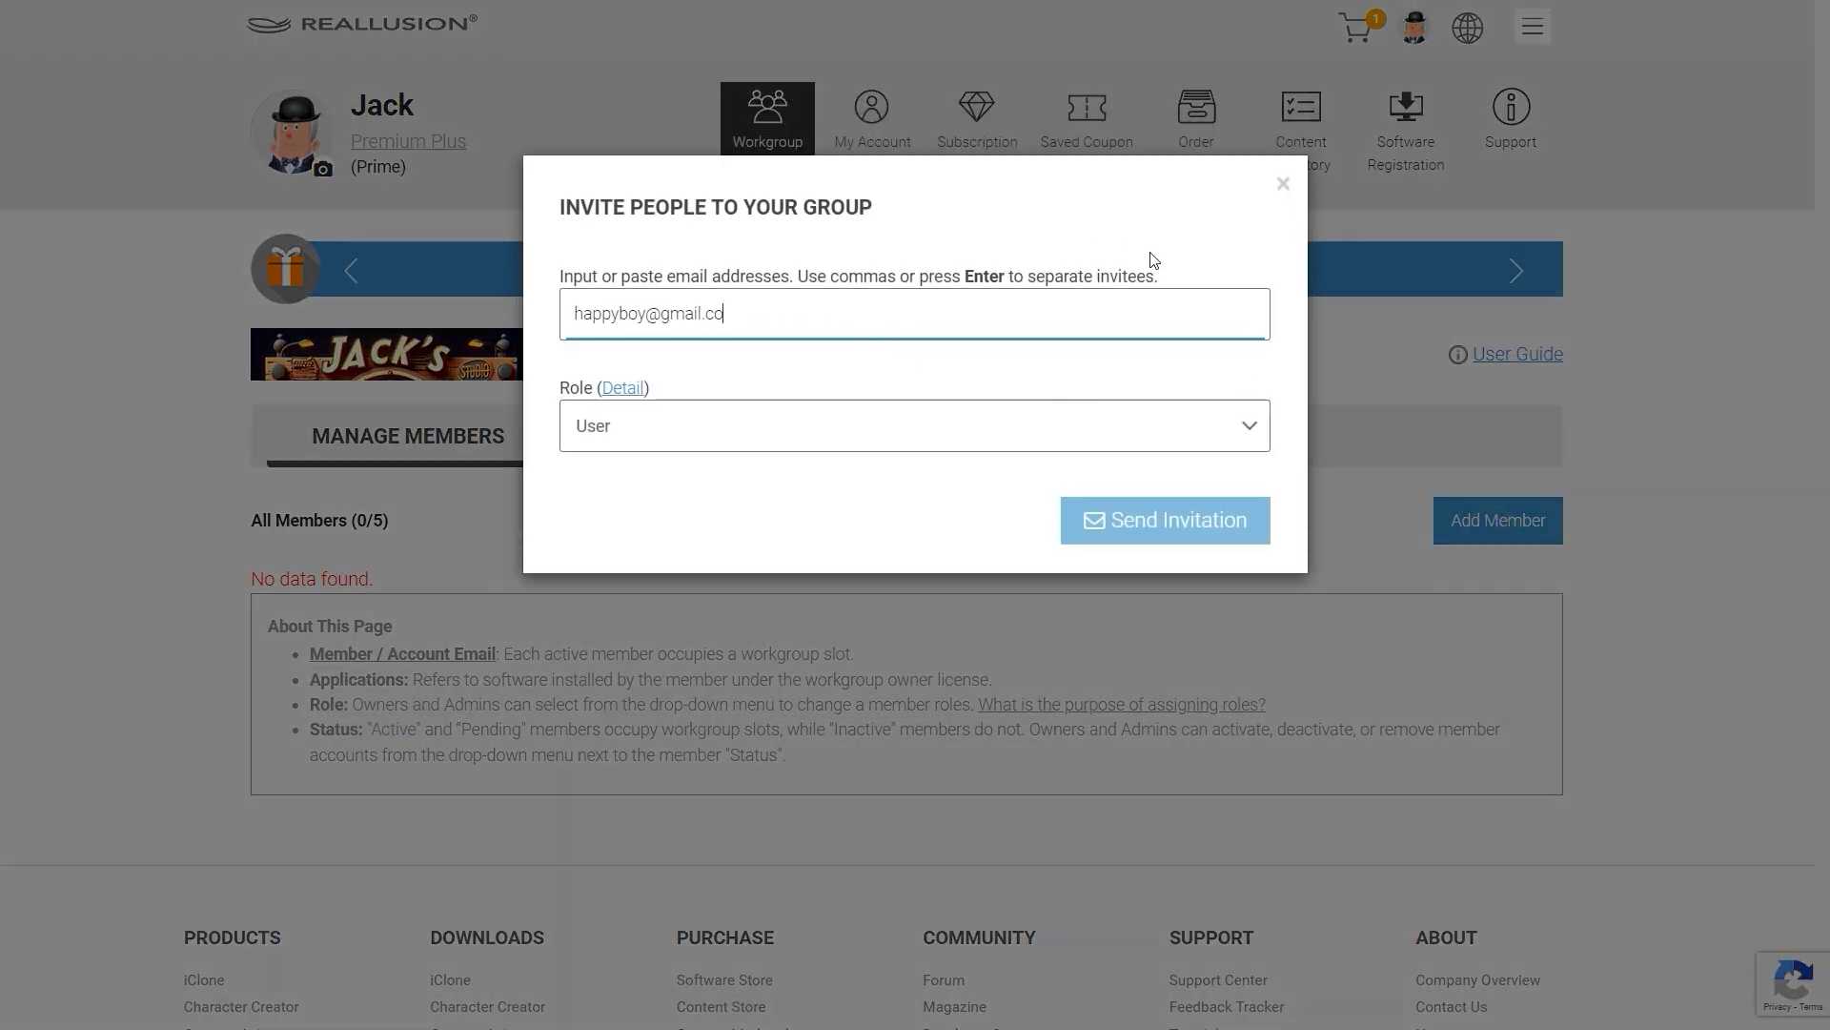
pyautogui.press('Return')
pyautogui.click(1096, 572)
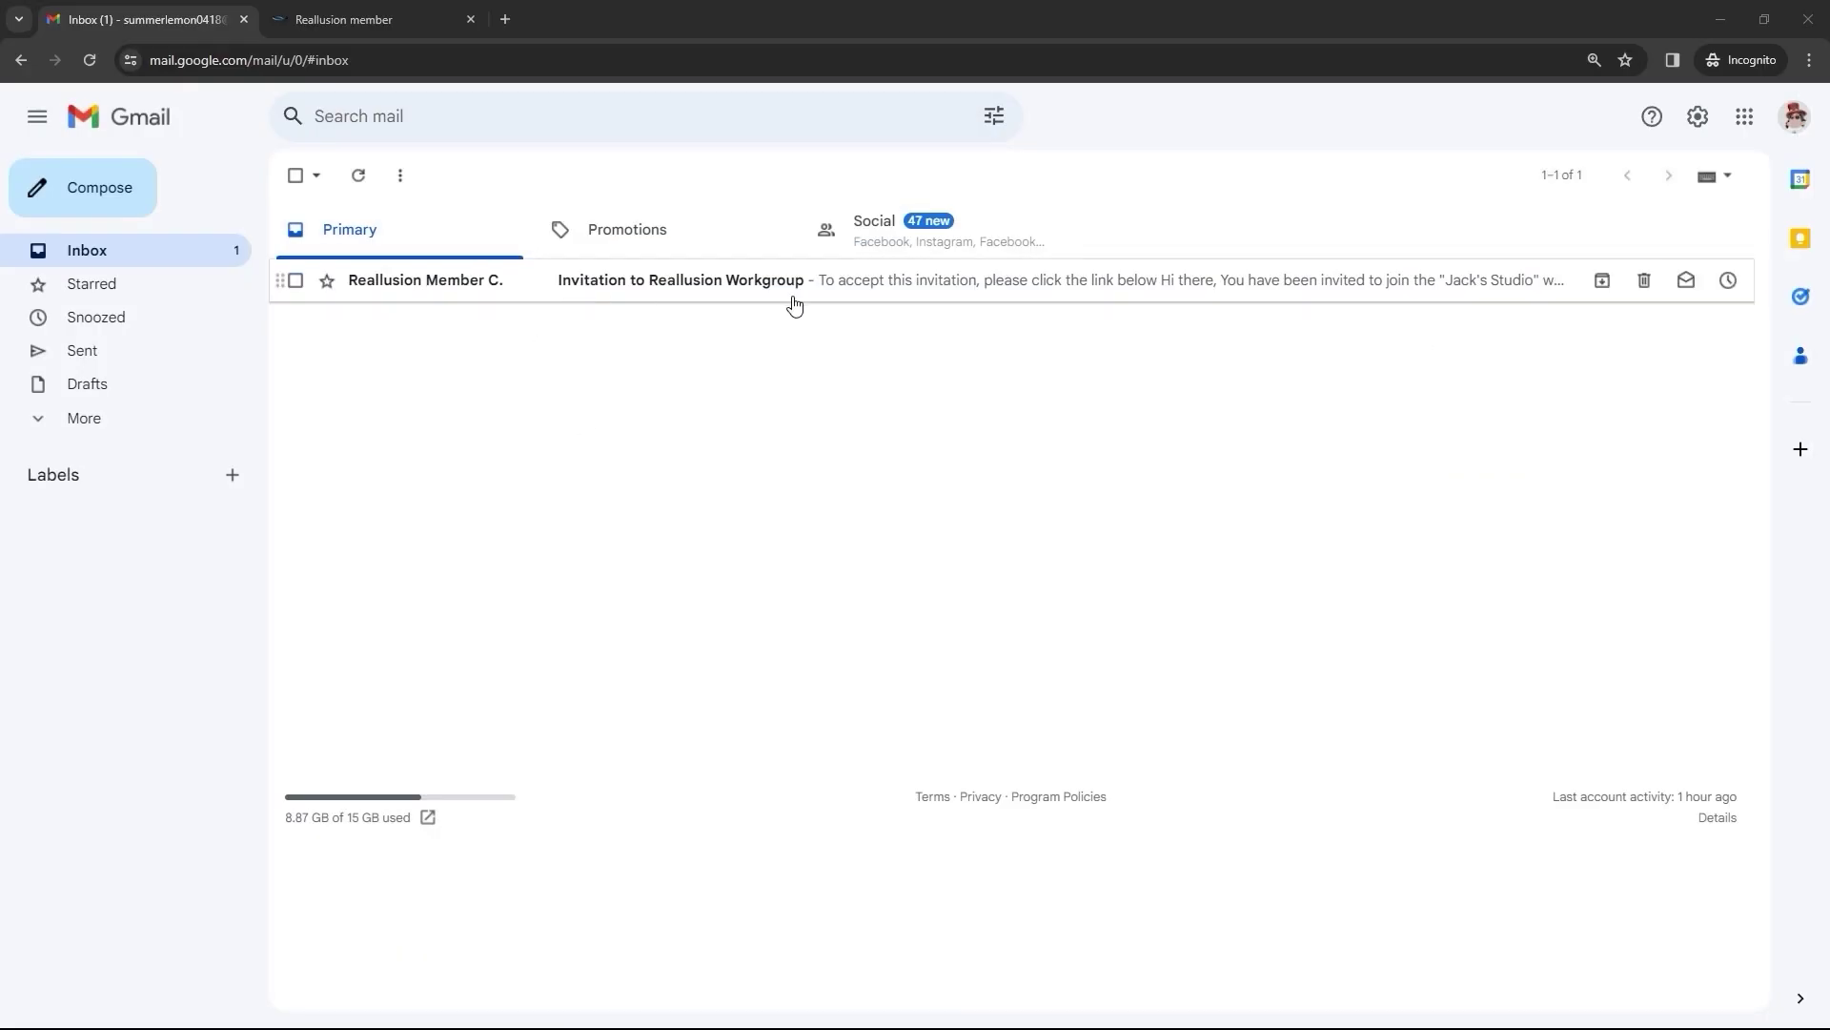
# Open the Reallusion workgroup invitation email and scroll through its joining instructions
pyautogui.click(794, 281)
pyautogui.scroll(-2, 1201, 352)
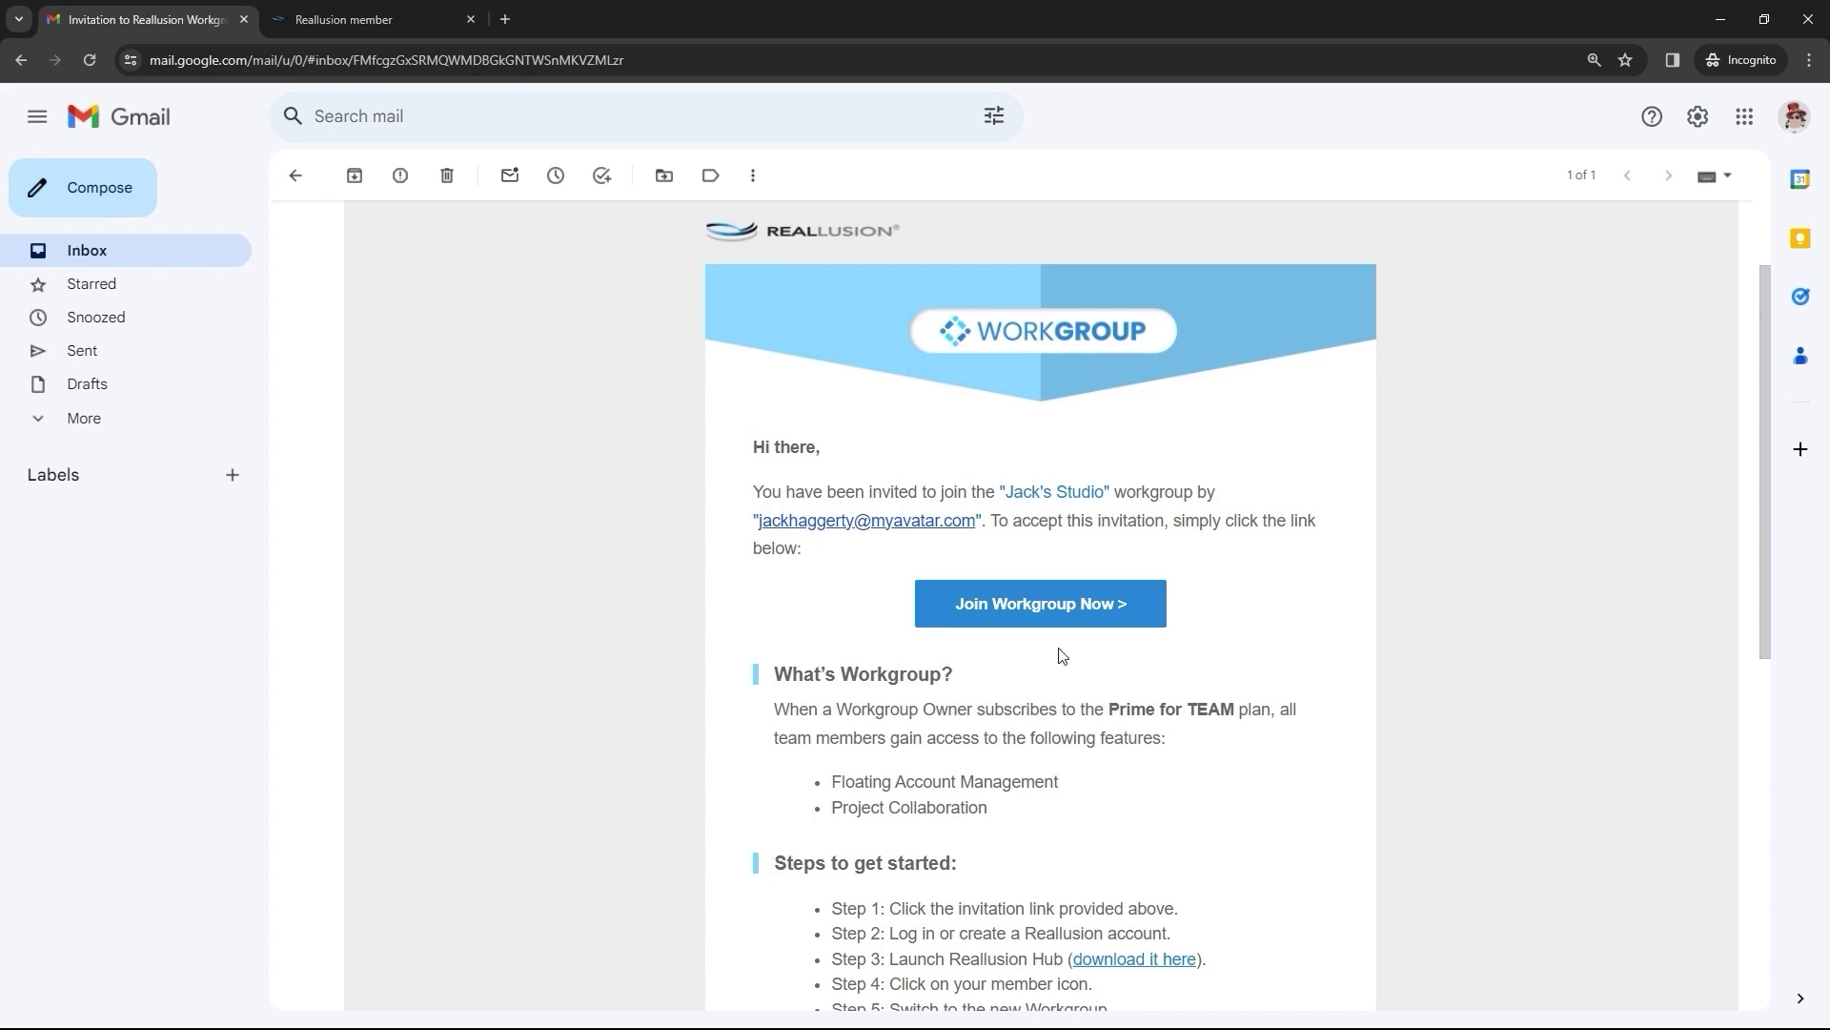
pyautogui.scroll(-3, 1062, 655)
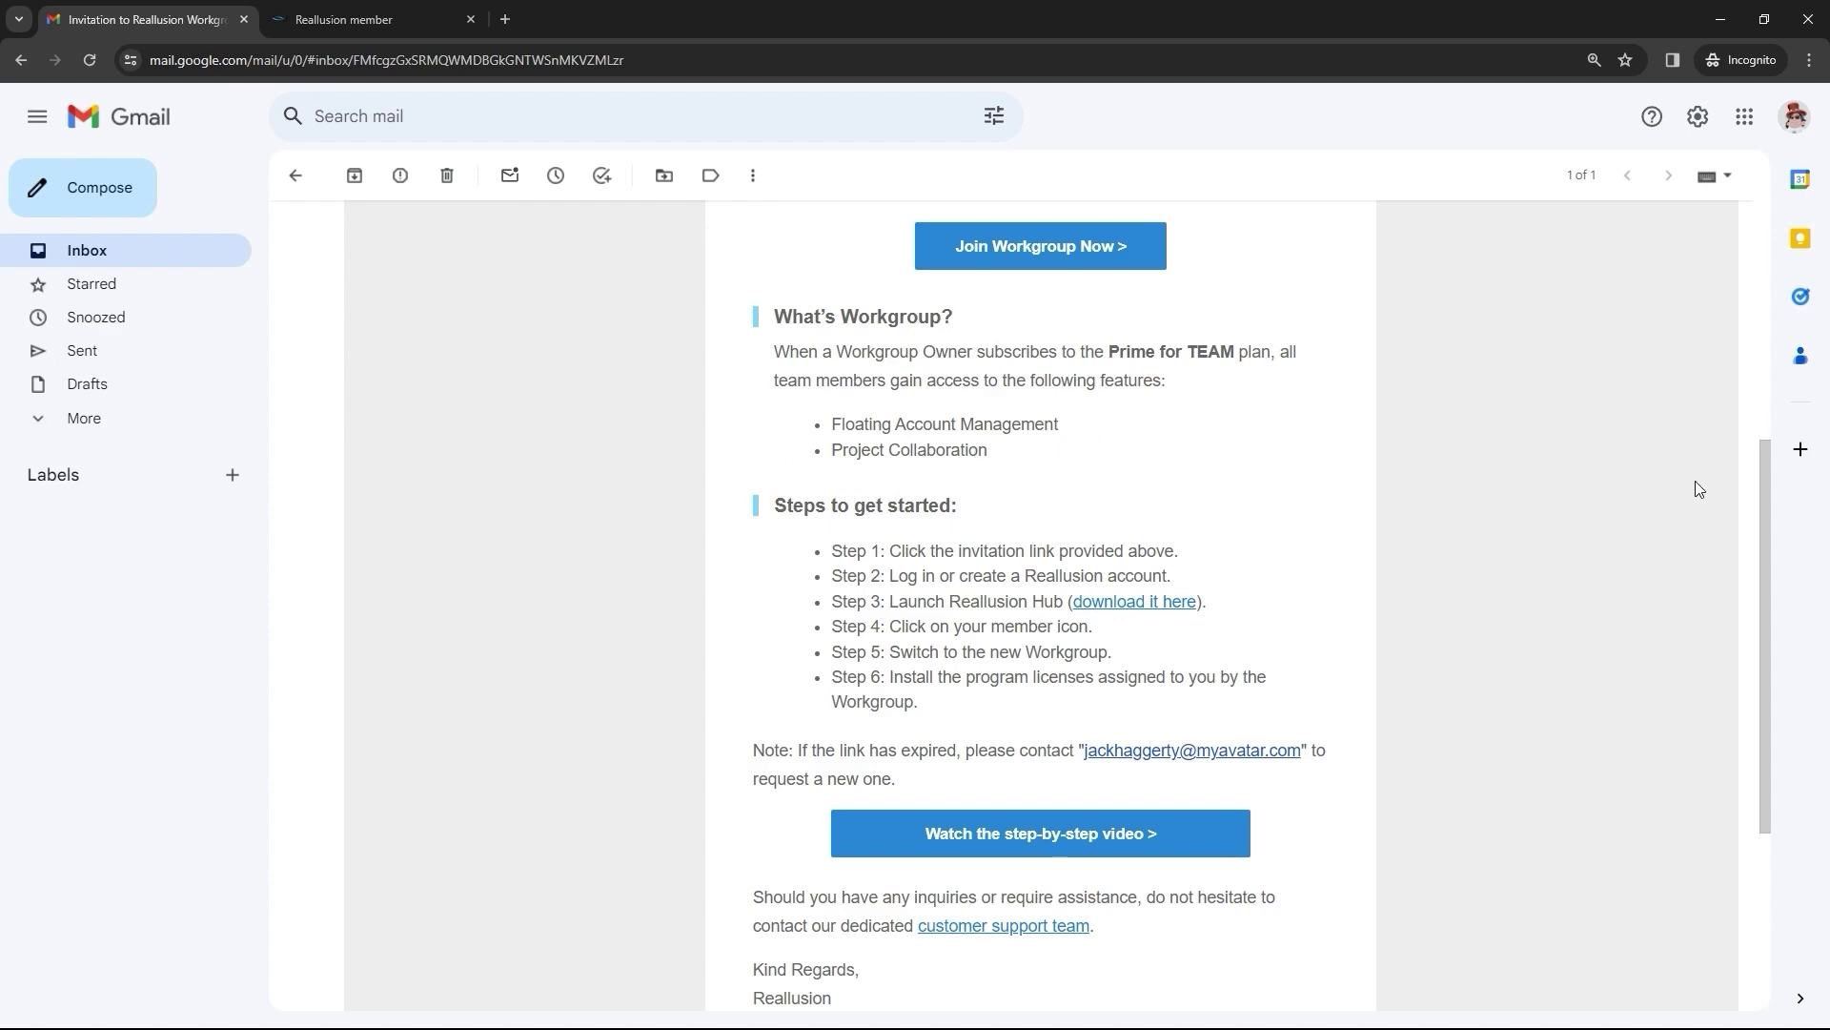
pyautogui.scroll(-2, 1695, 481)
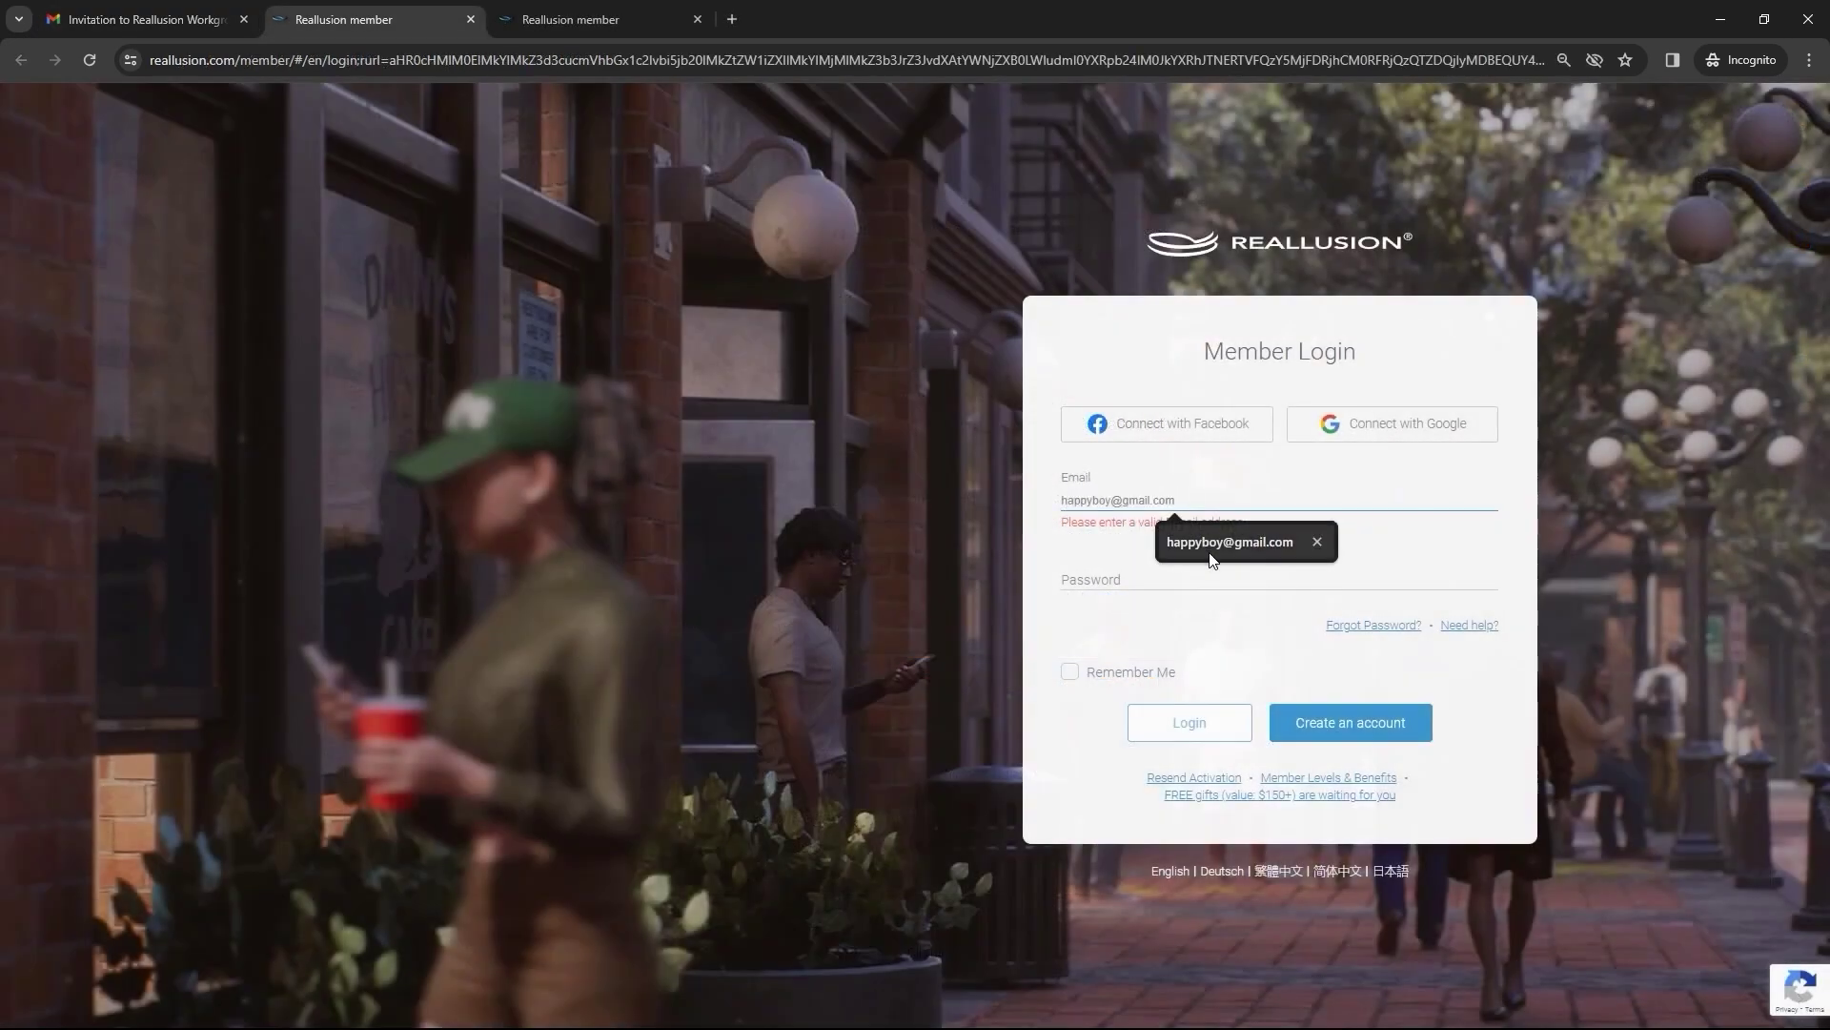
# Log in with the saved member e-mail and password to accept the workgroup invitation
pyautogui.click(1220, 535)
pyautogui.click(1137, 580)
pyautogui.click(1226, 727)
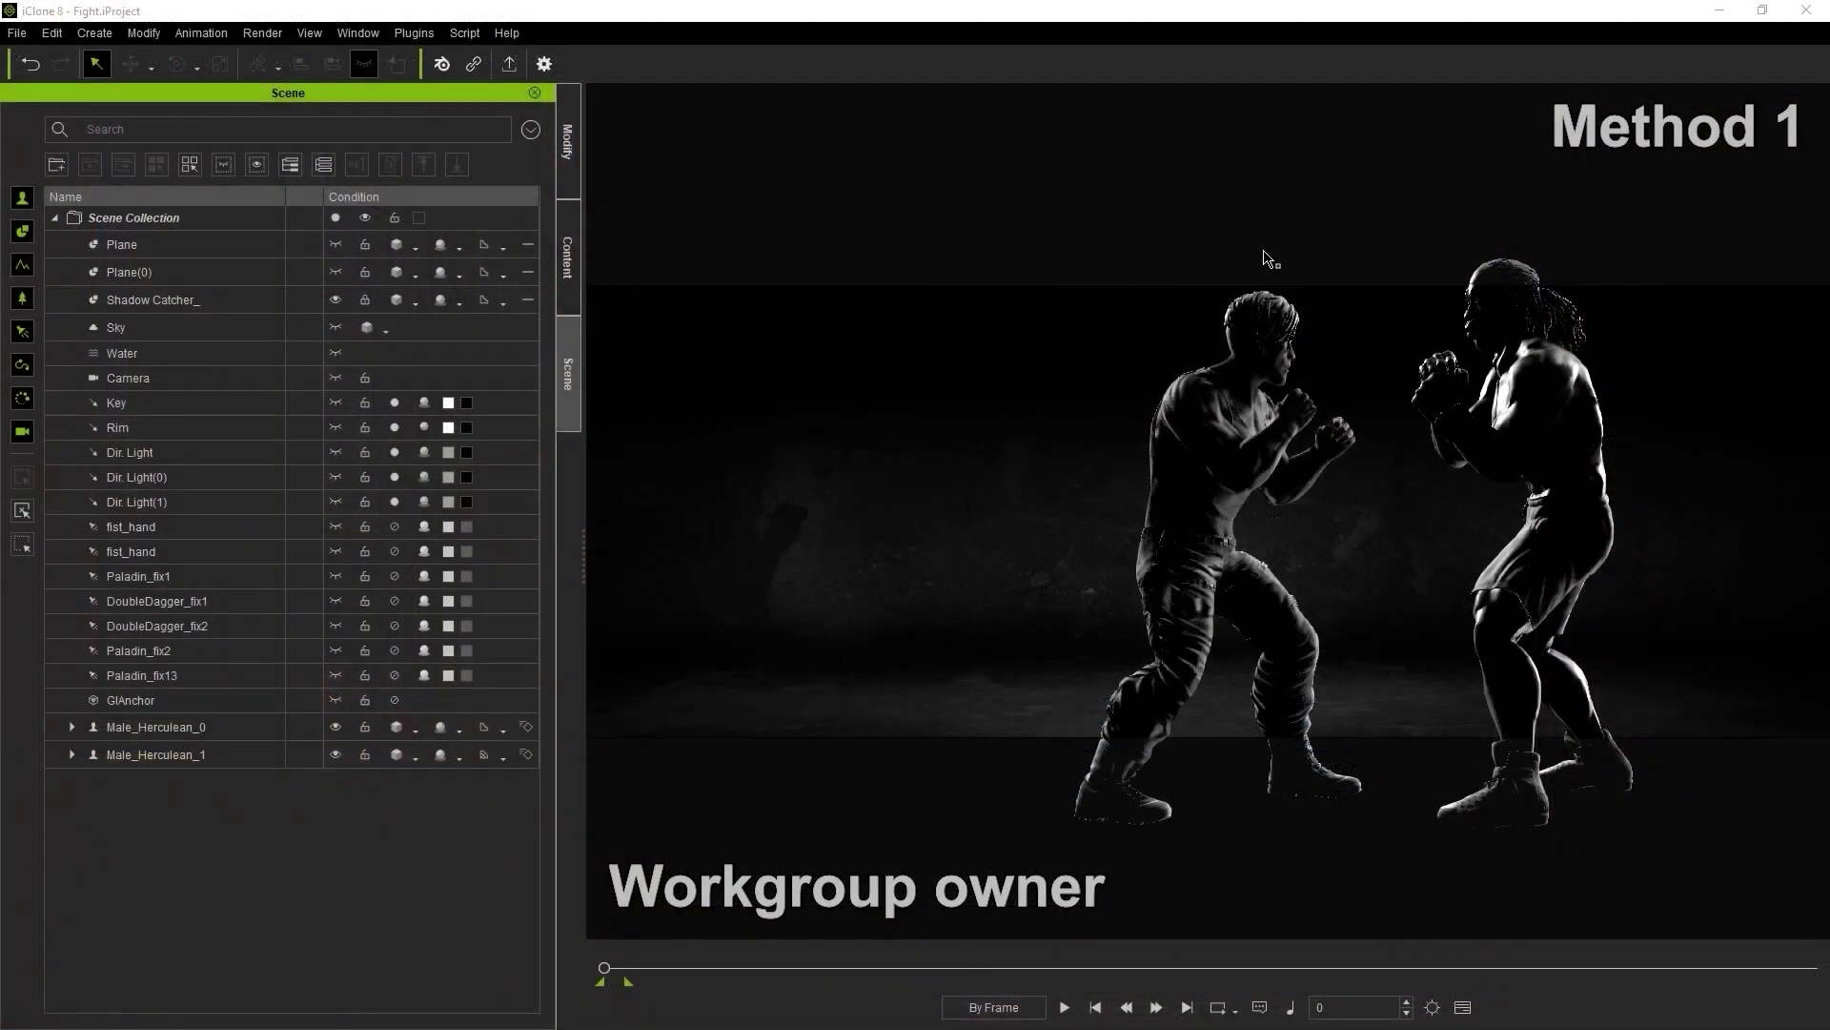
# Select both fighters and rotate them together around the vertical axis
pyautogui.moveTo(1099, 189); pyautogui.dragTo(1657, 638)
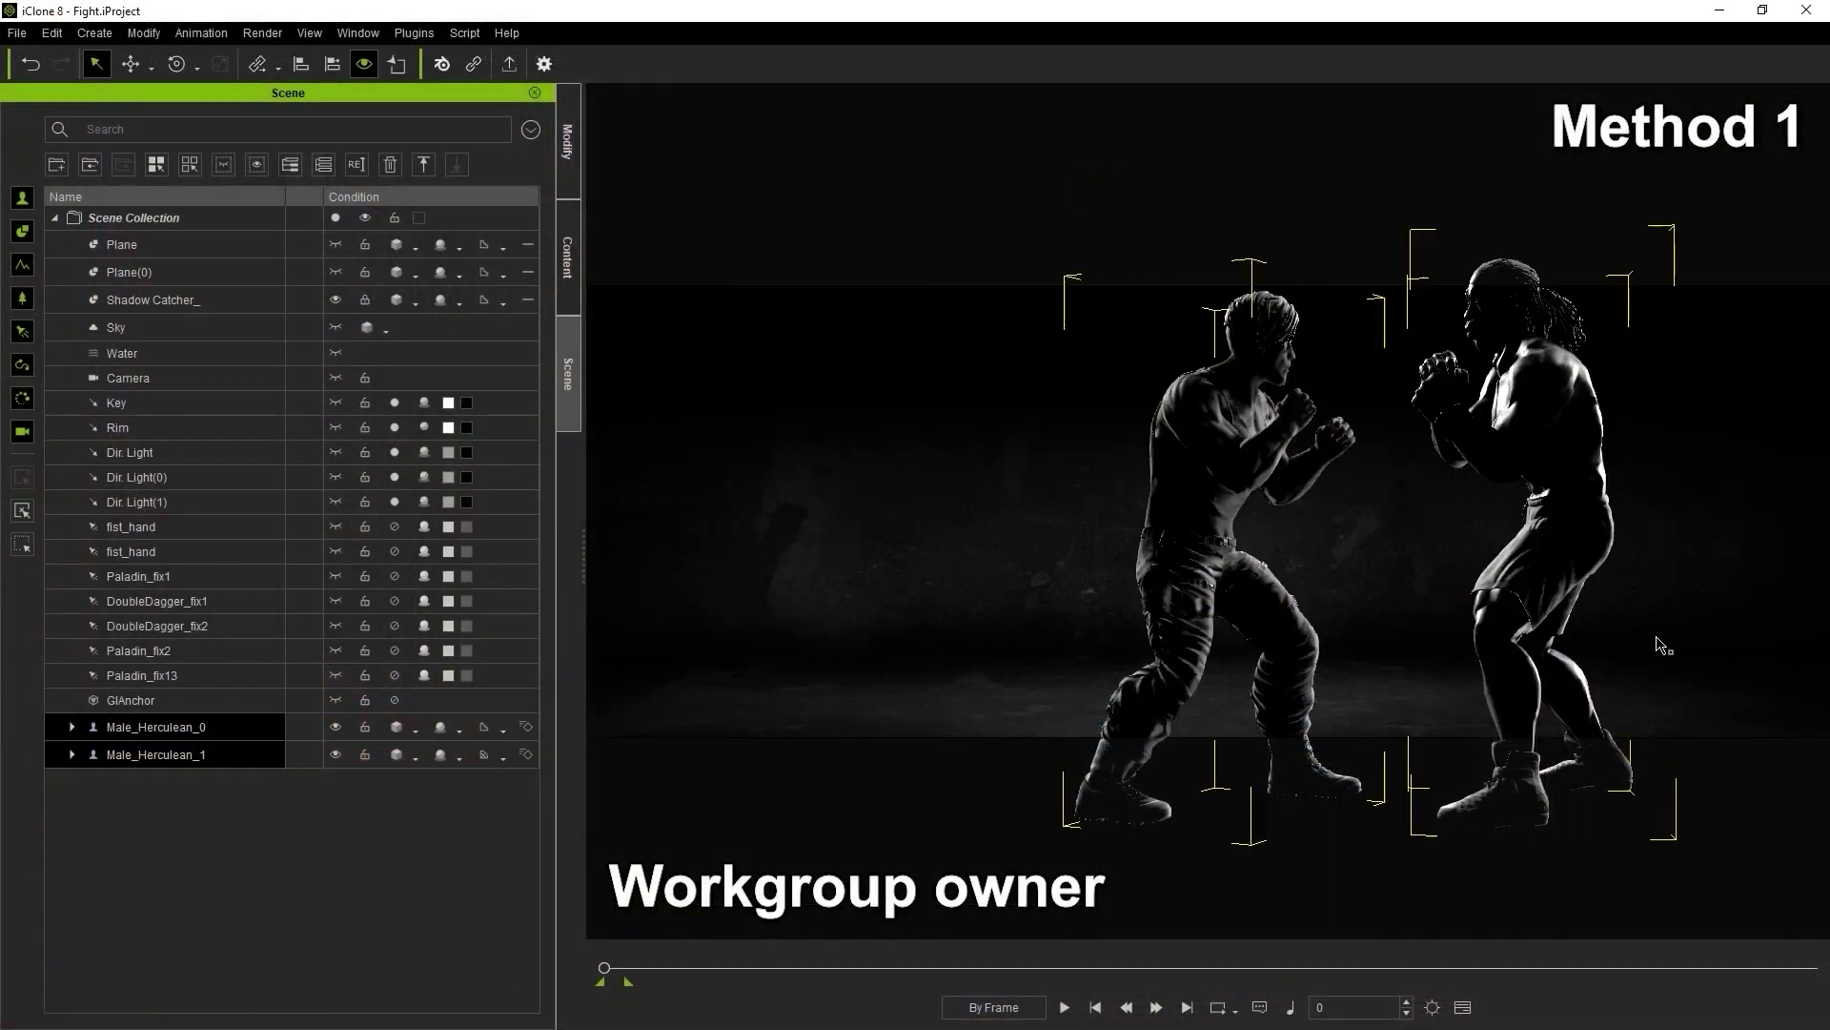
pyautogui.press('w')
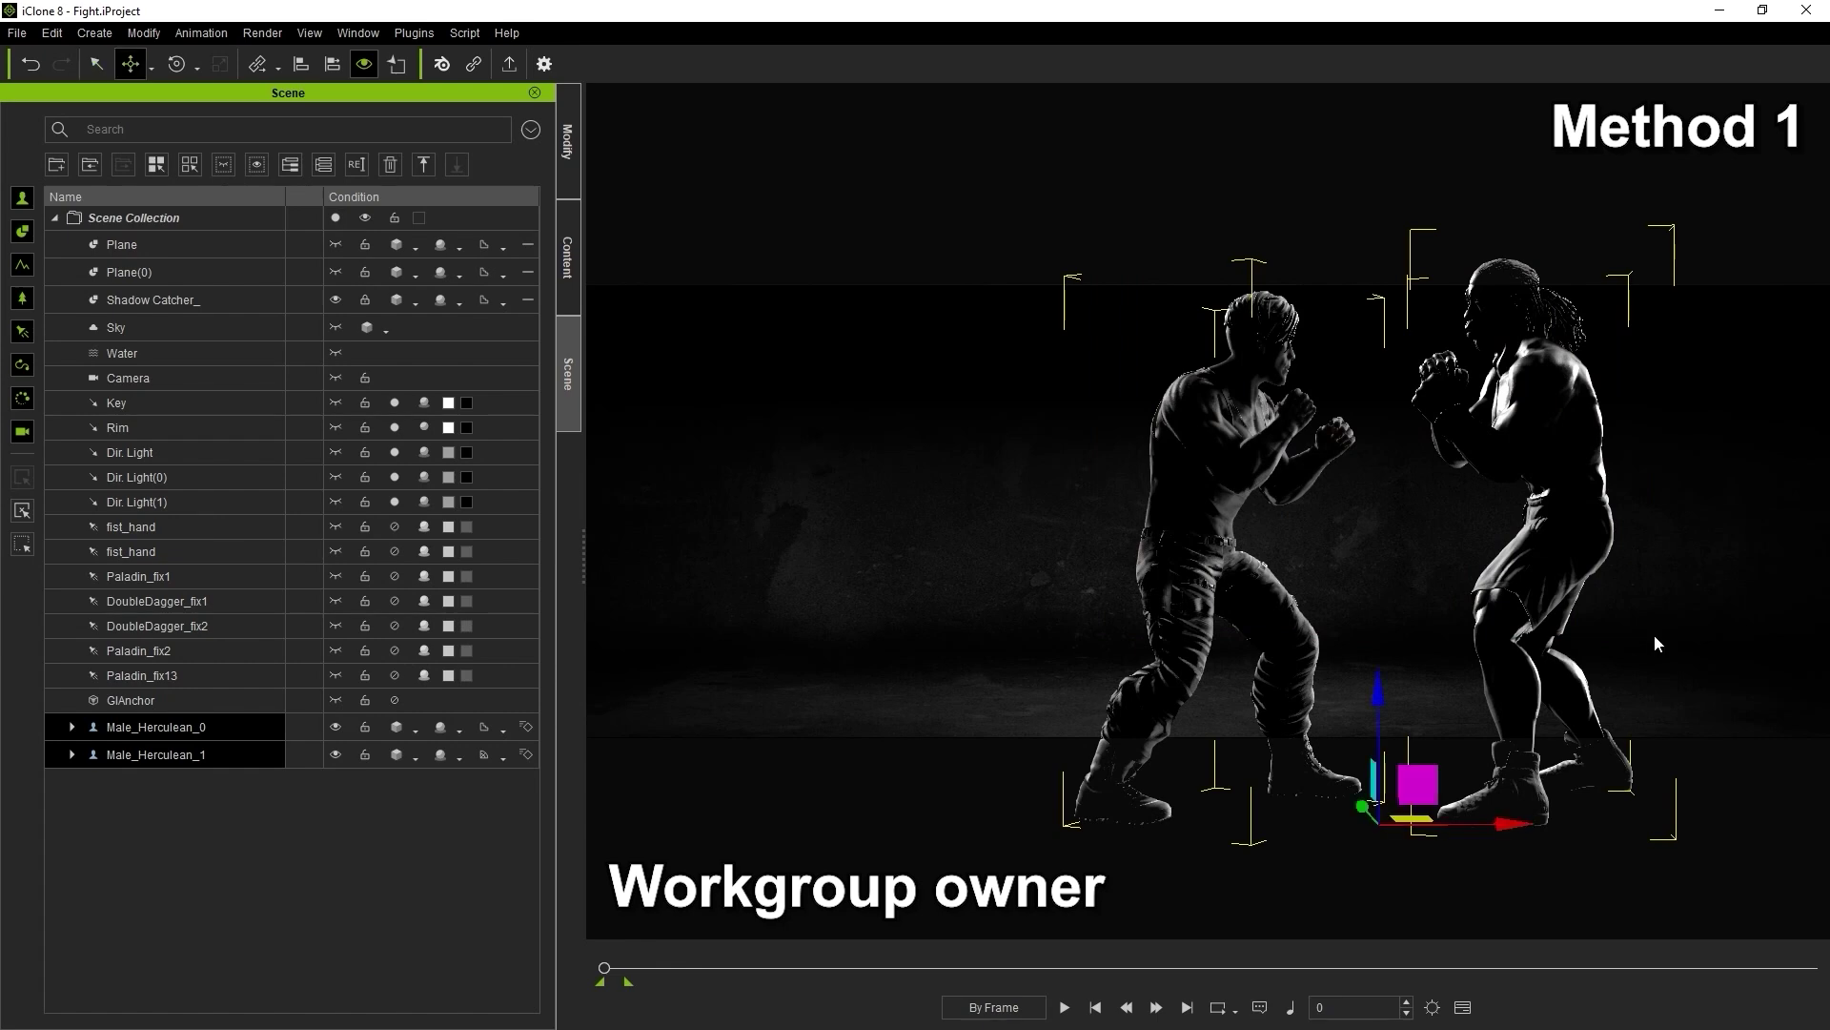
pyautogui.press('e')
pyautogui.moveTo(1474, 836); pyautogui.dragTo(1425, 847)
# Nudge Male_Herculean_1 slightly to the right and play the fight animation
pyautogui.press('w')
pyautogui.click(1258, 540)
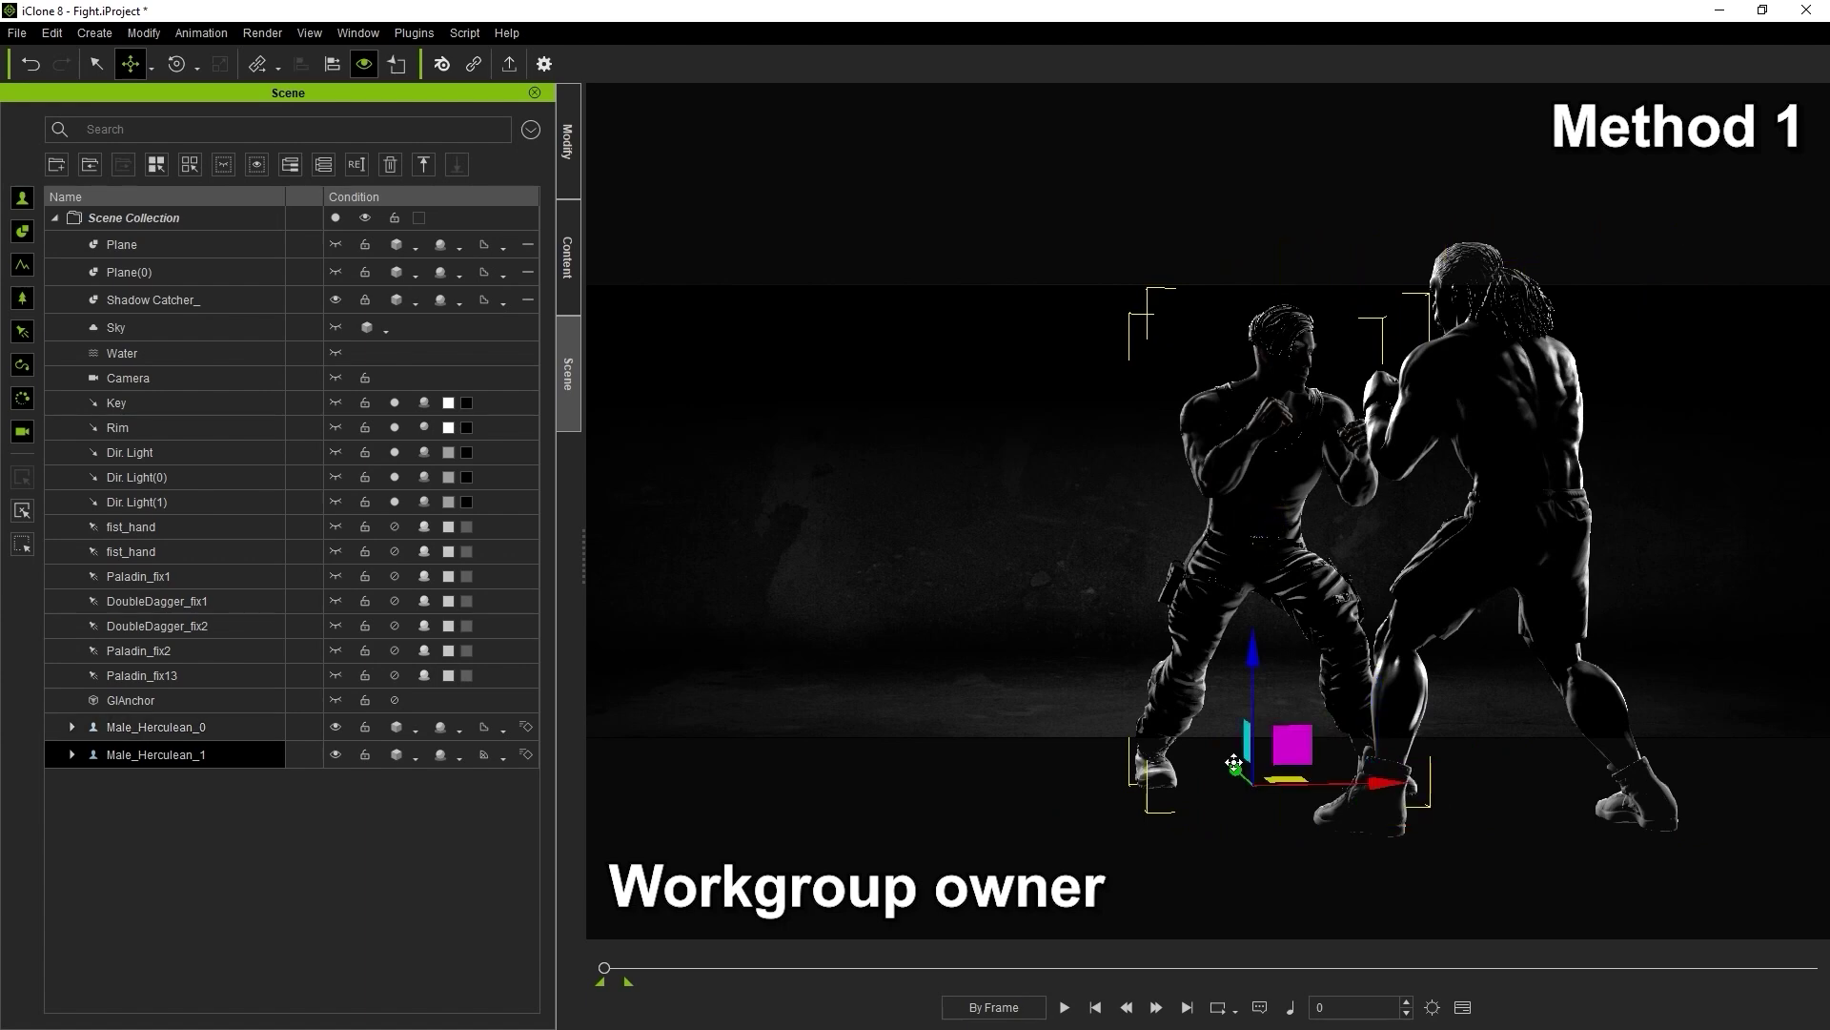
pyautogui.moveTo(1239, 774); pyautogui.dragTo(1257, 789)
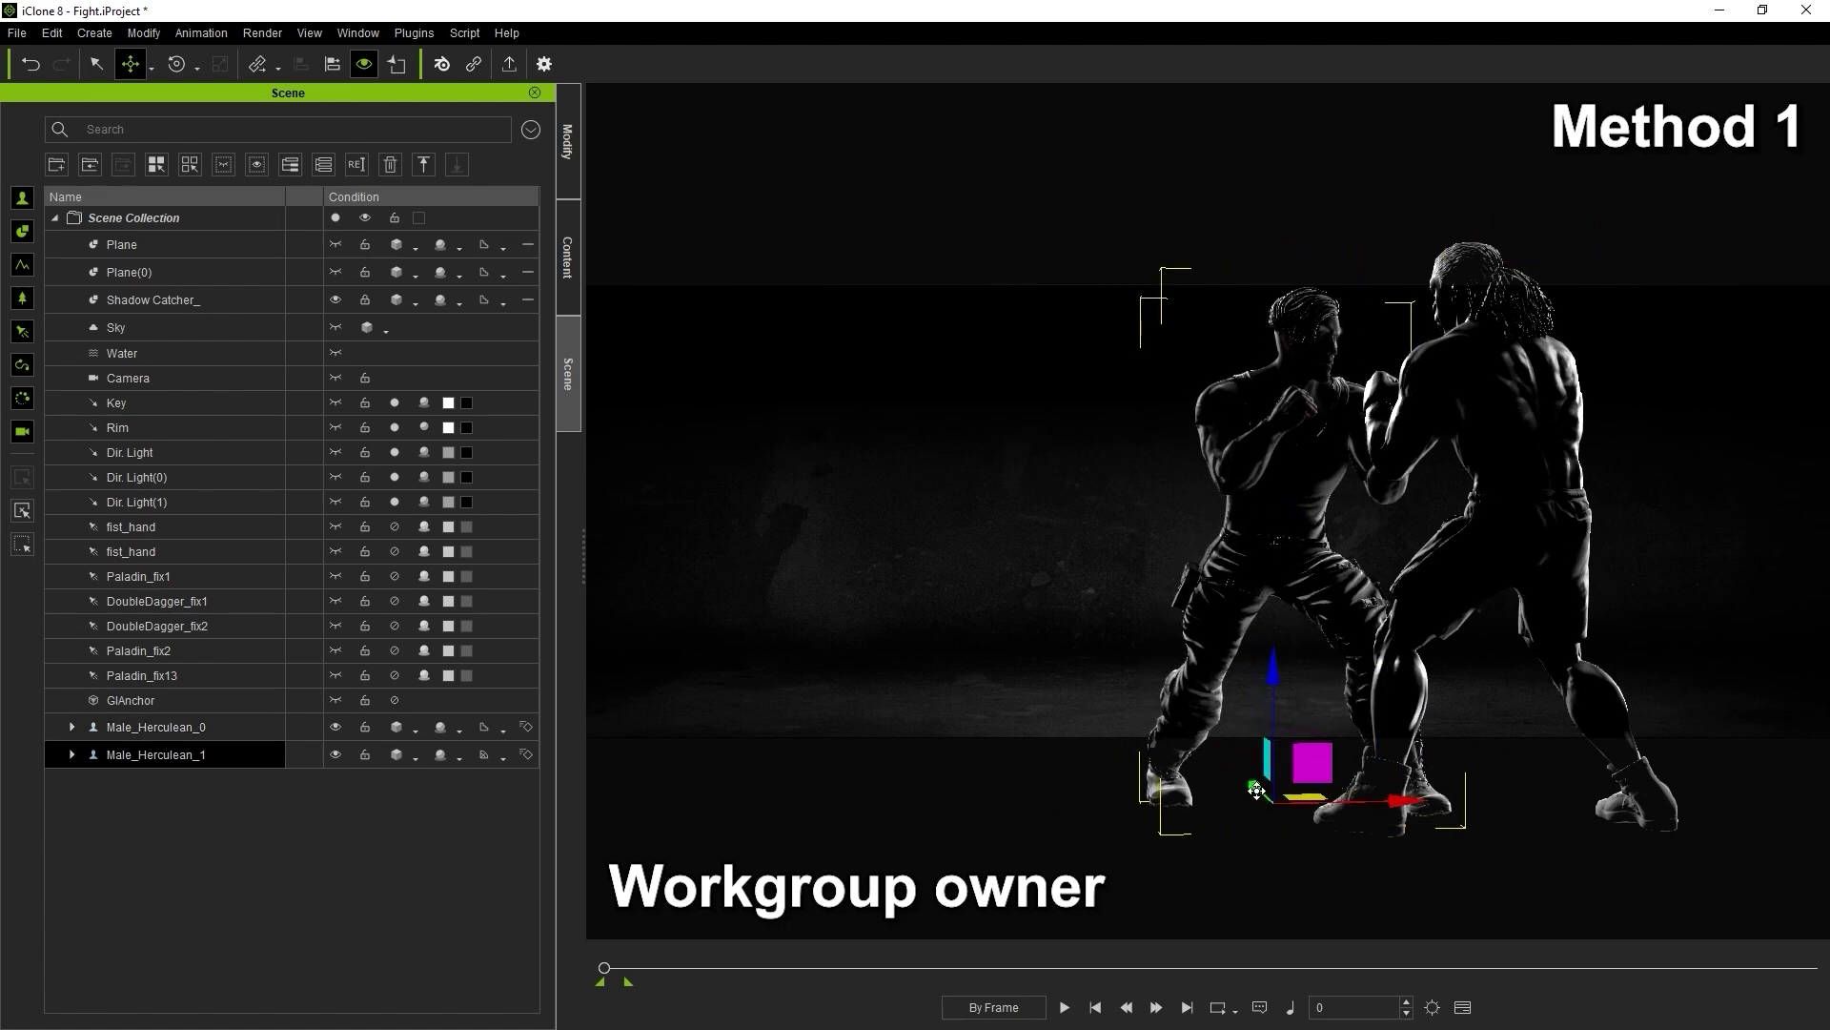
pyautogui.click(1064, 1007)
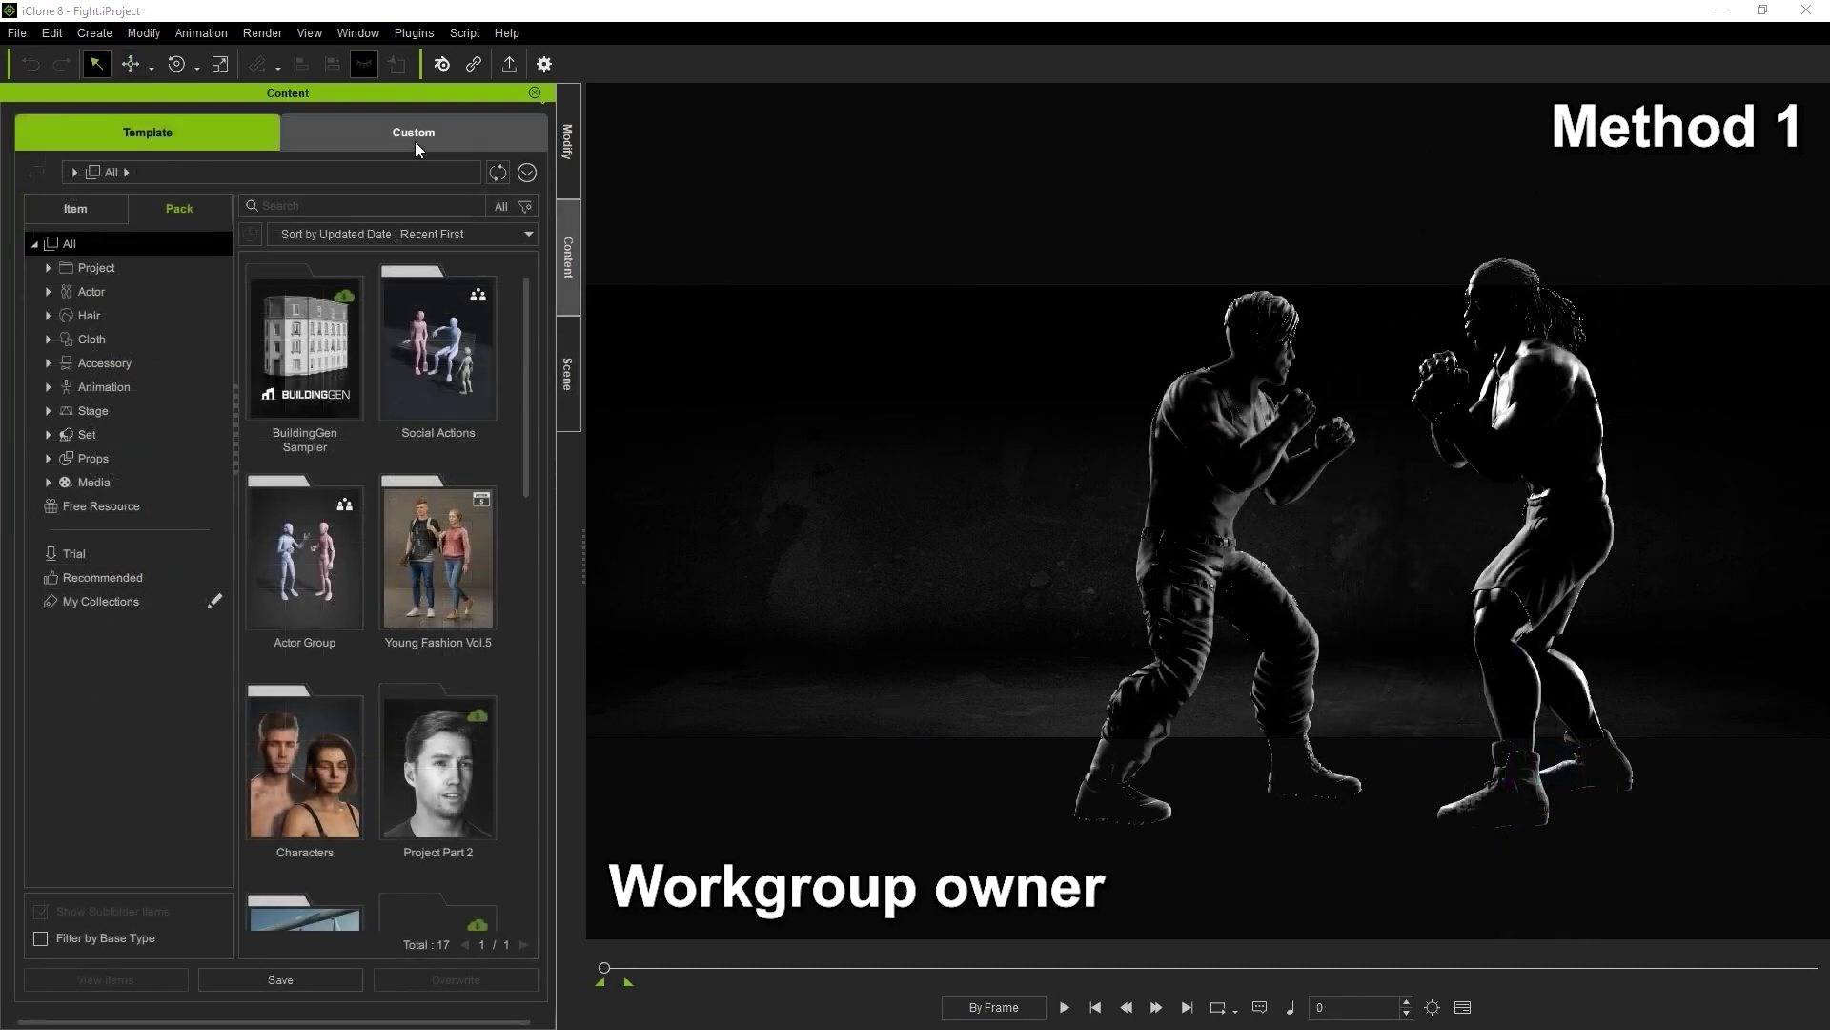
# Save the scene as 'Fighting project' in the Custom Project library
pyautogui.click(435, 153)
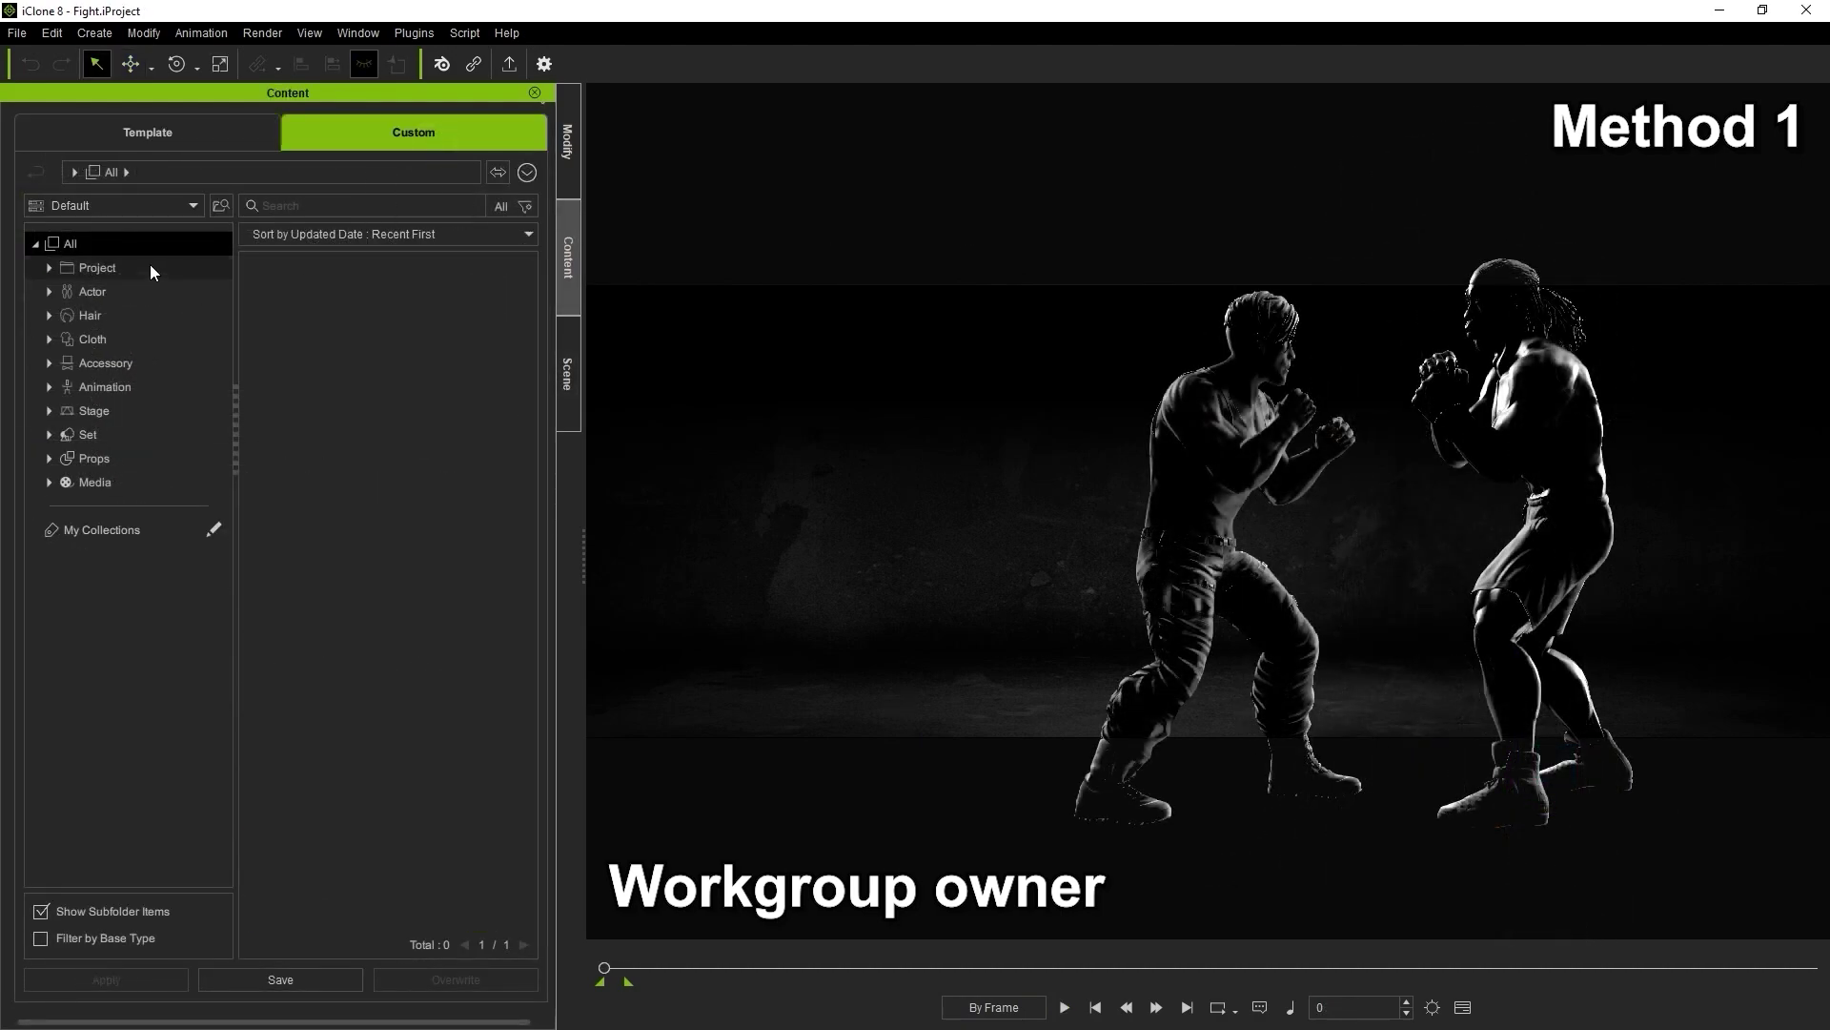
pyautogui.click(38, 269)
pyautogui.click(282, 980)
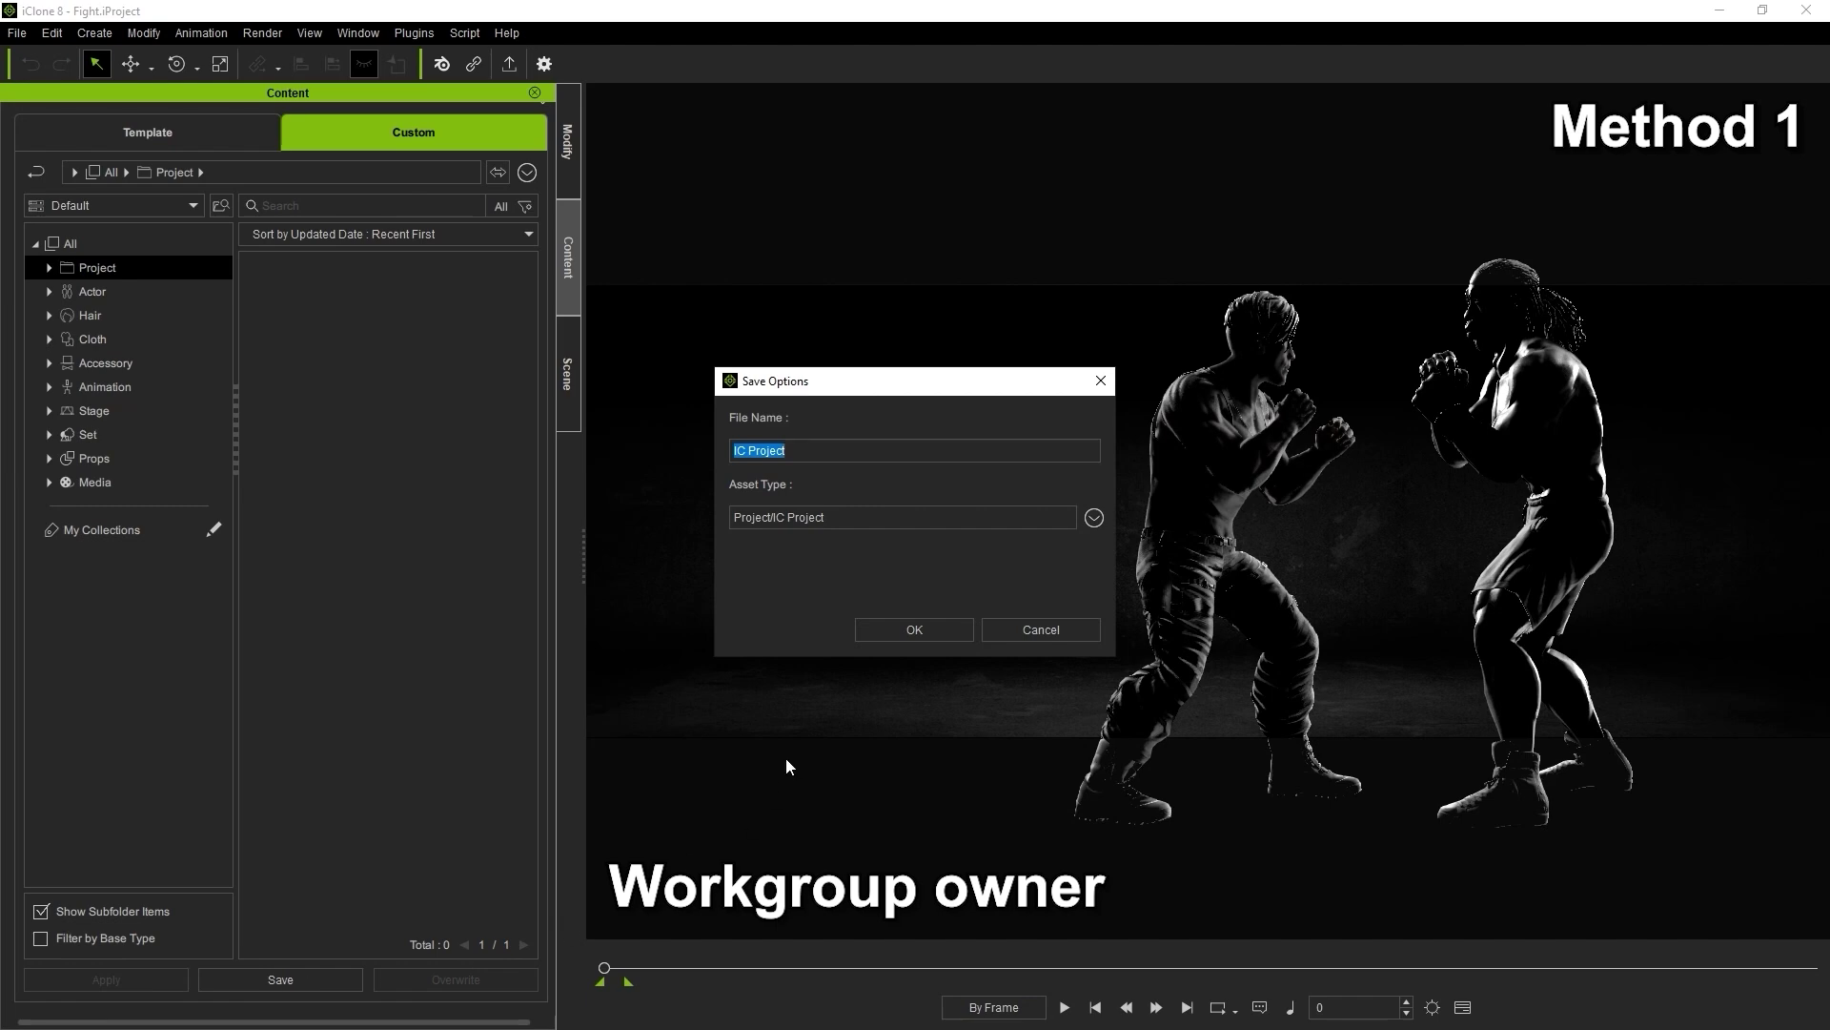
pyautogui.write('Fighting project')
pyautogui.press('Return')
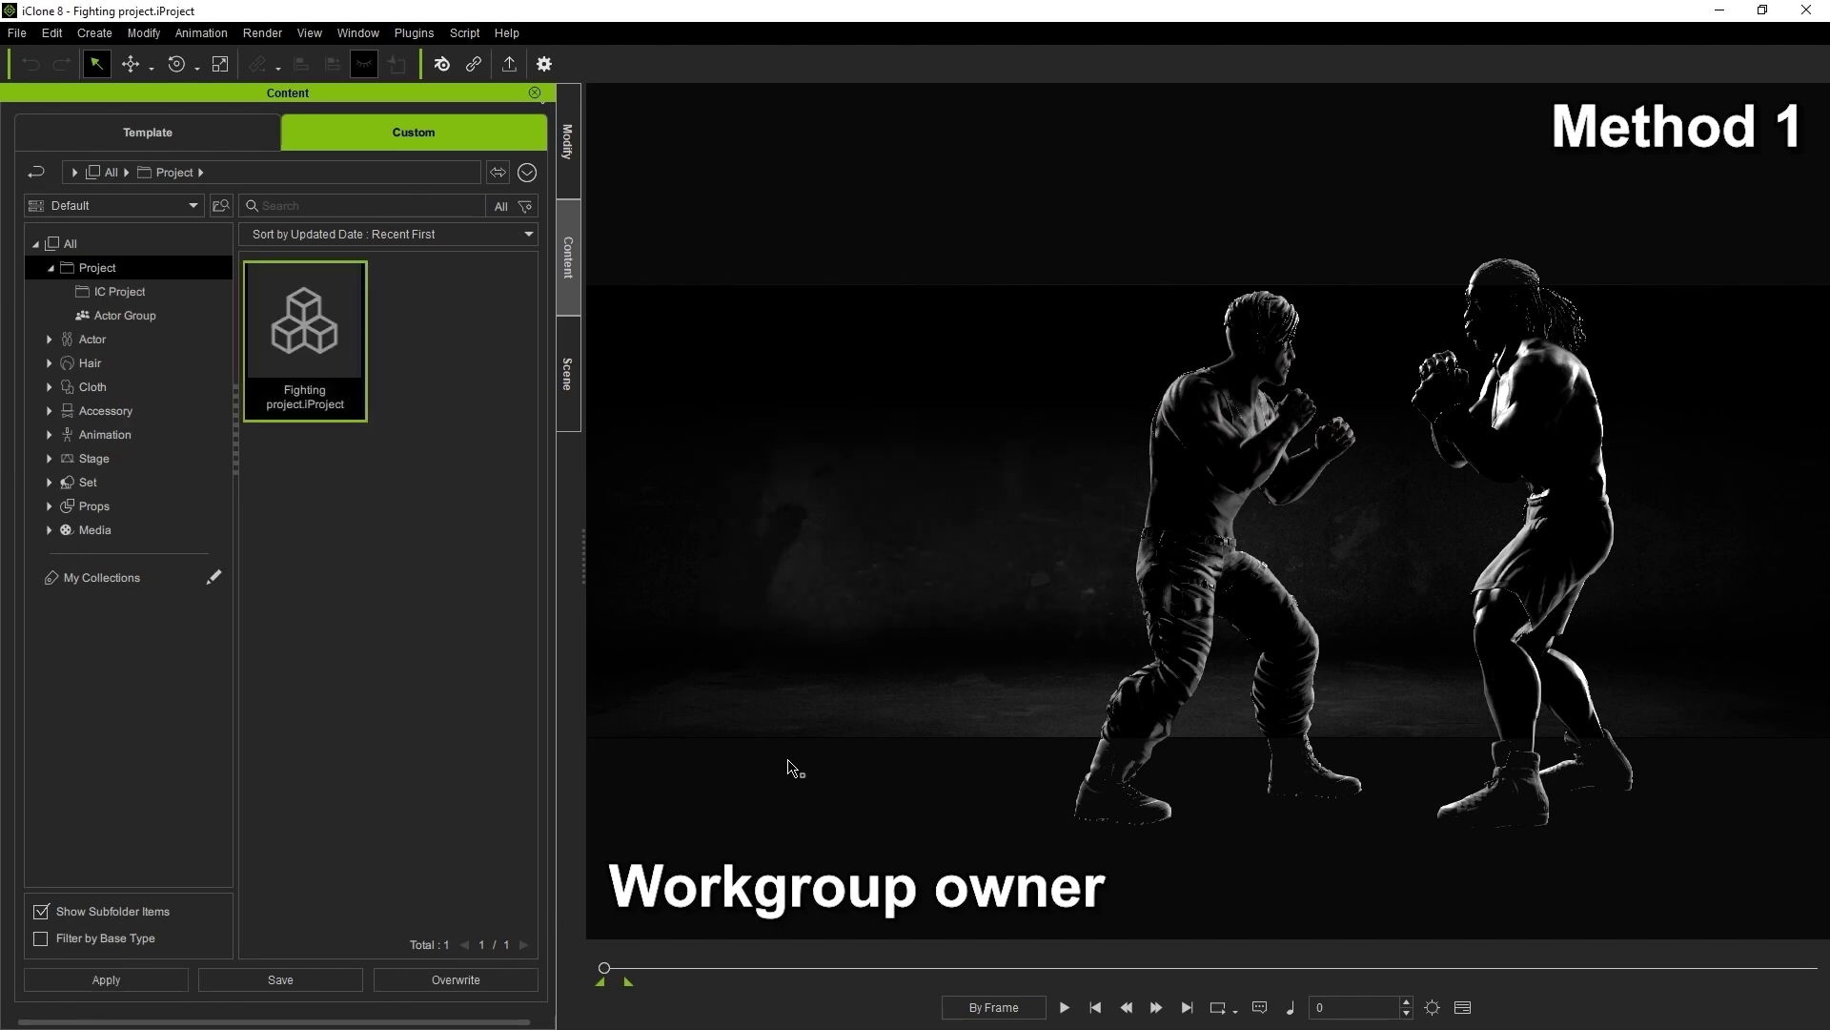
# Locate the saved project file on disk and load Fight.iProject into the viewport
pyautogui.rightClick(295, 414)
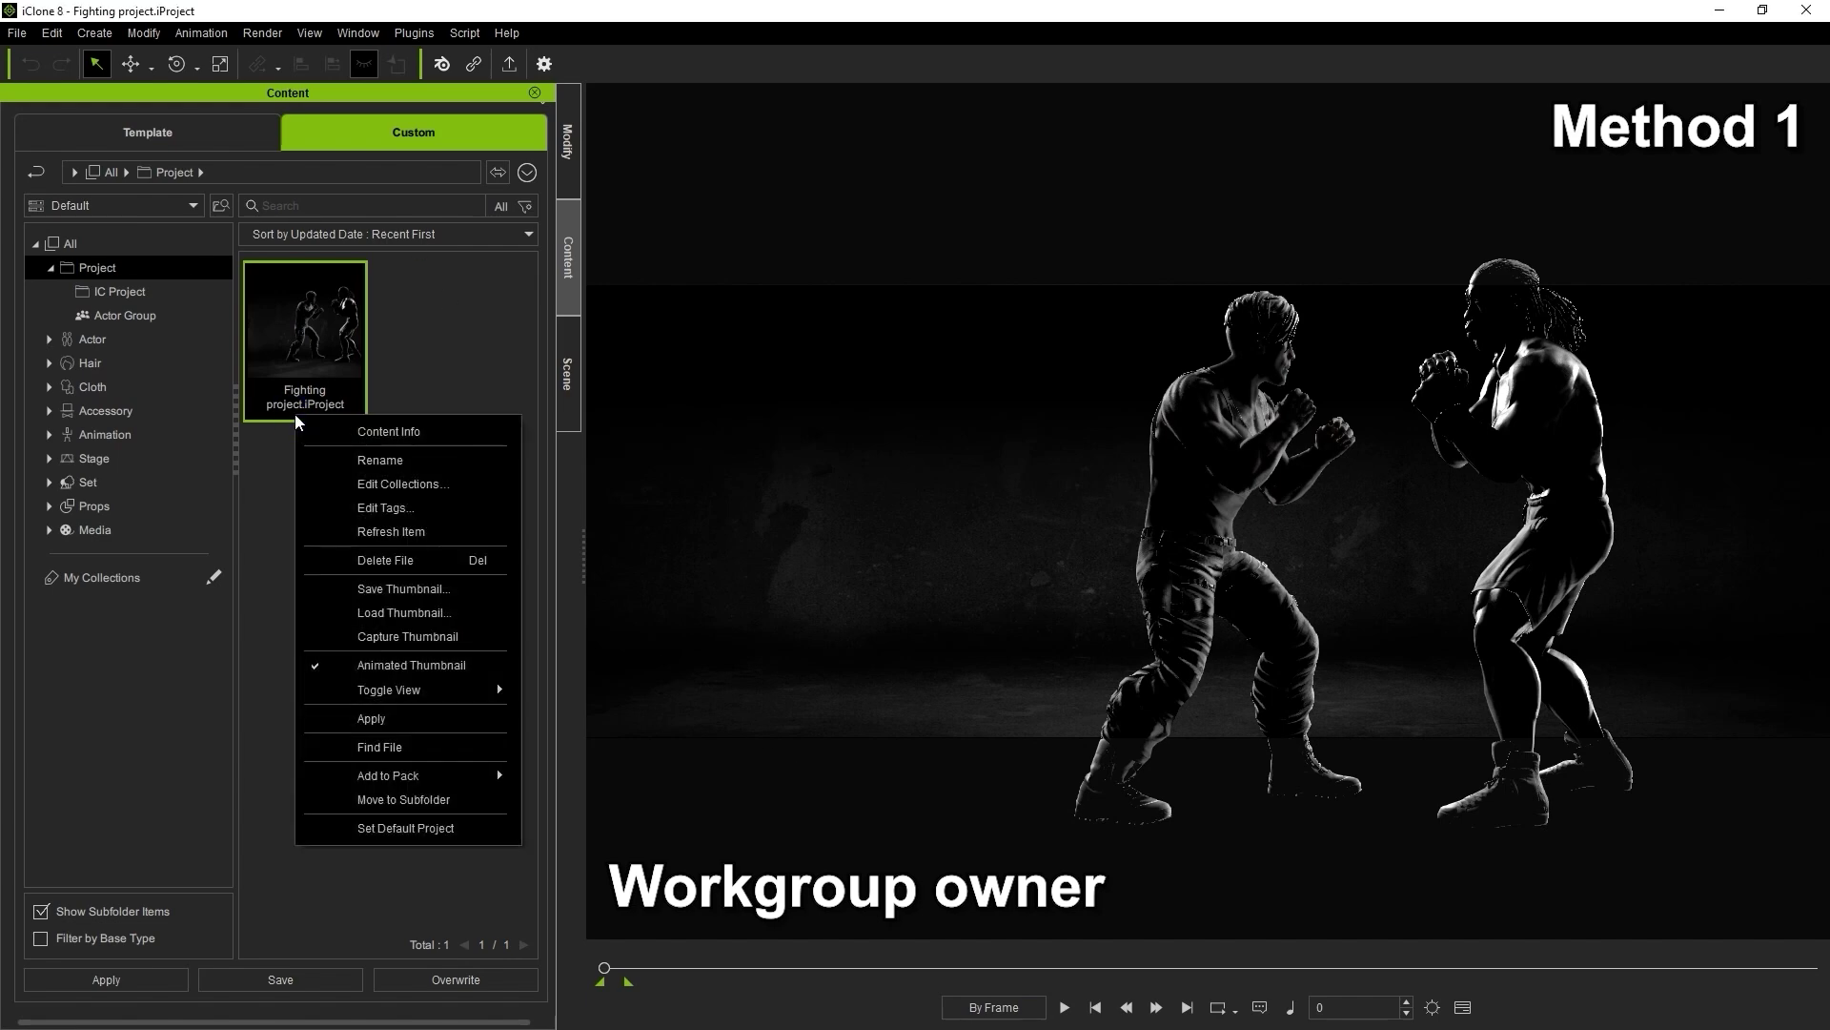
pyautogui.click(420, 744)
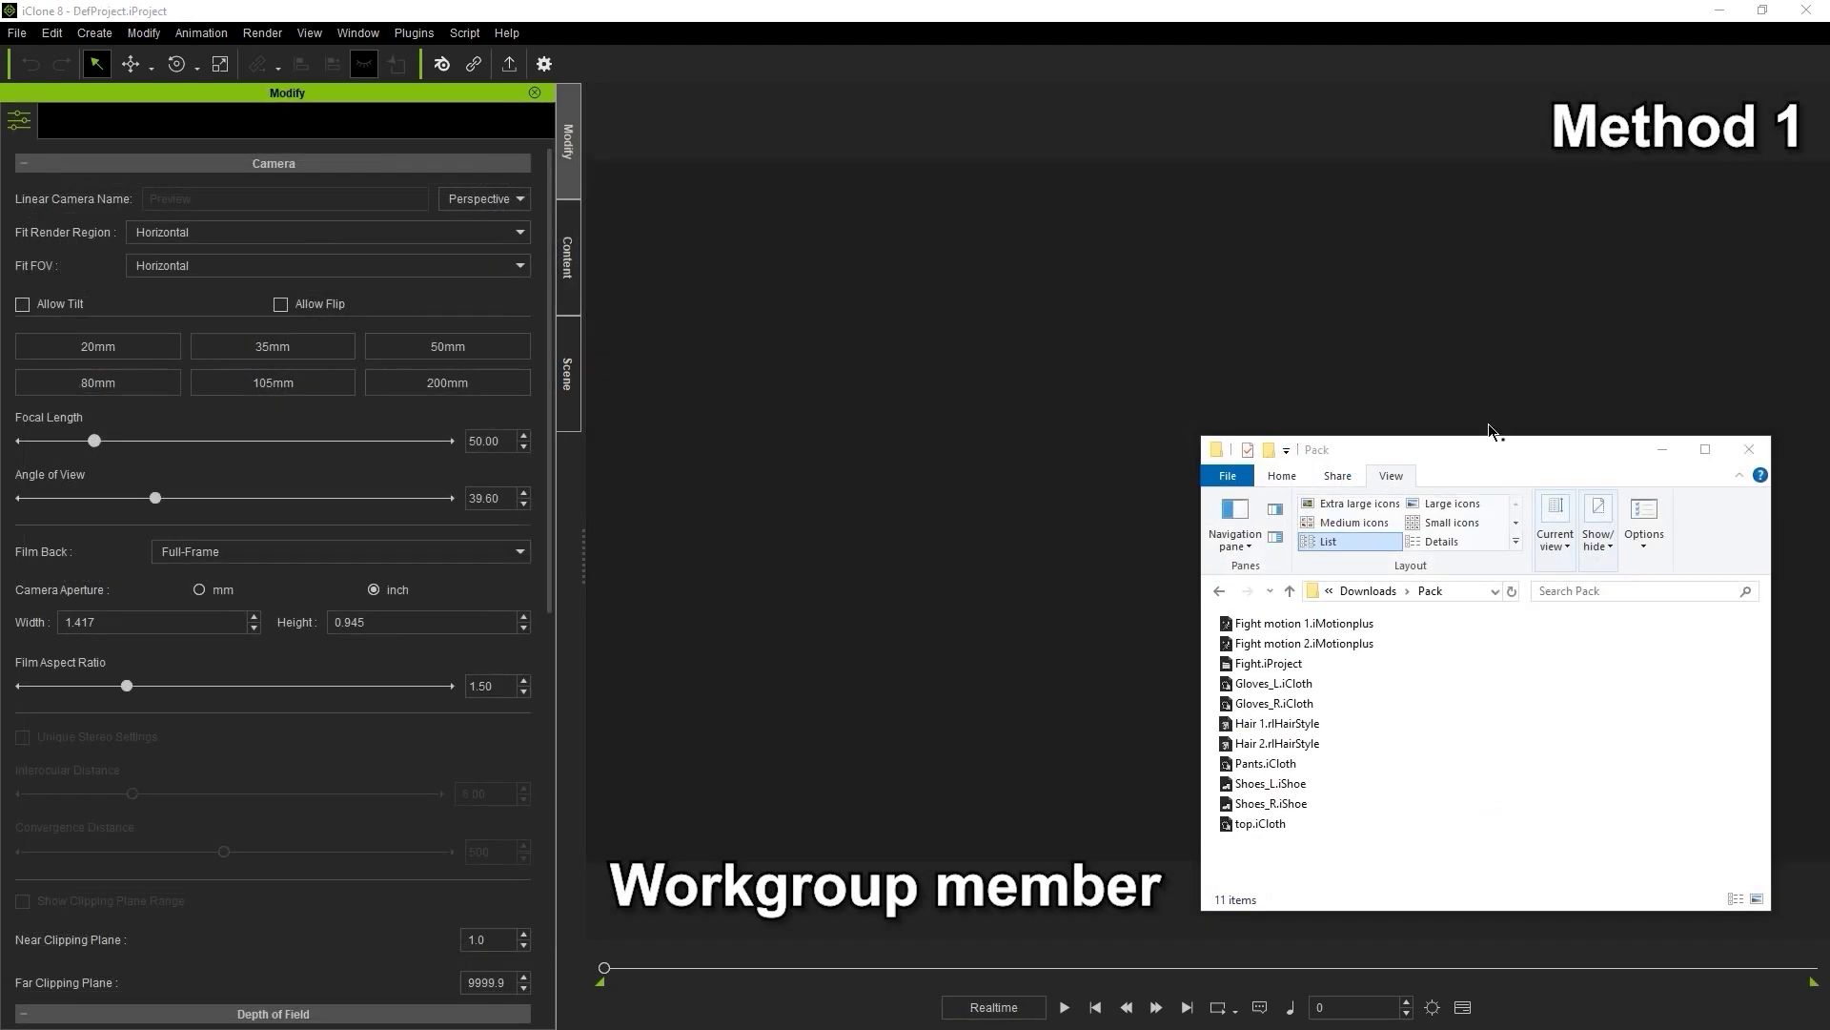
pyautogui.click(1268, 662)
pyautogui.moveTo(1268, 663); pyautogui.dragTo(1186, 511)
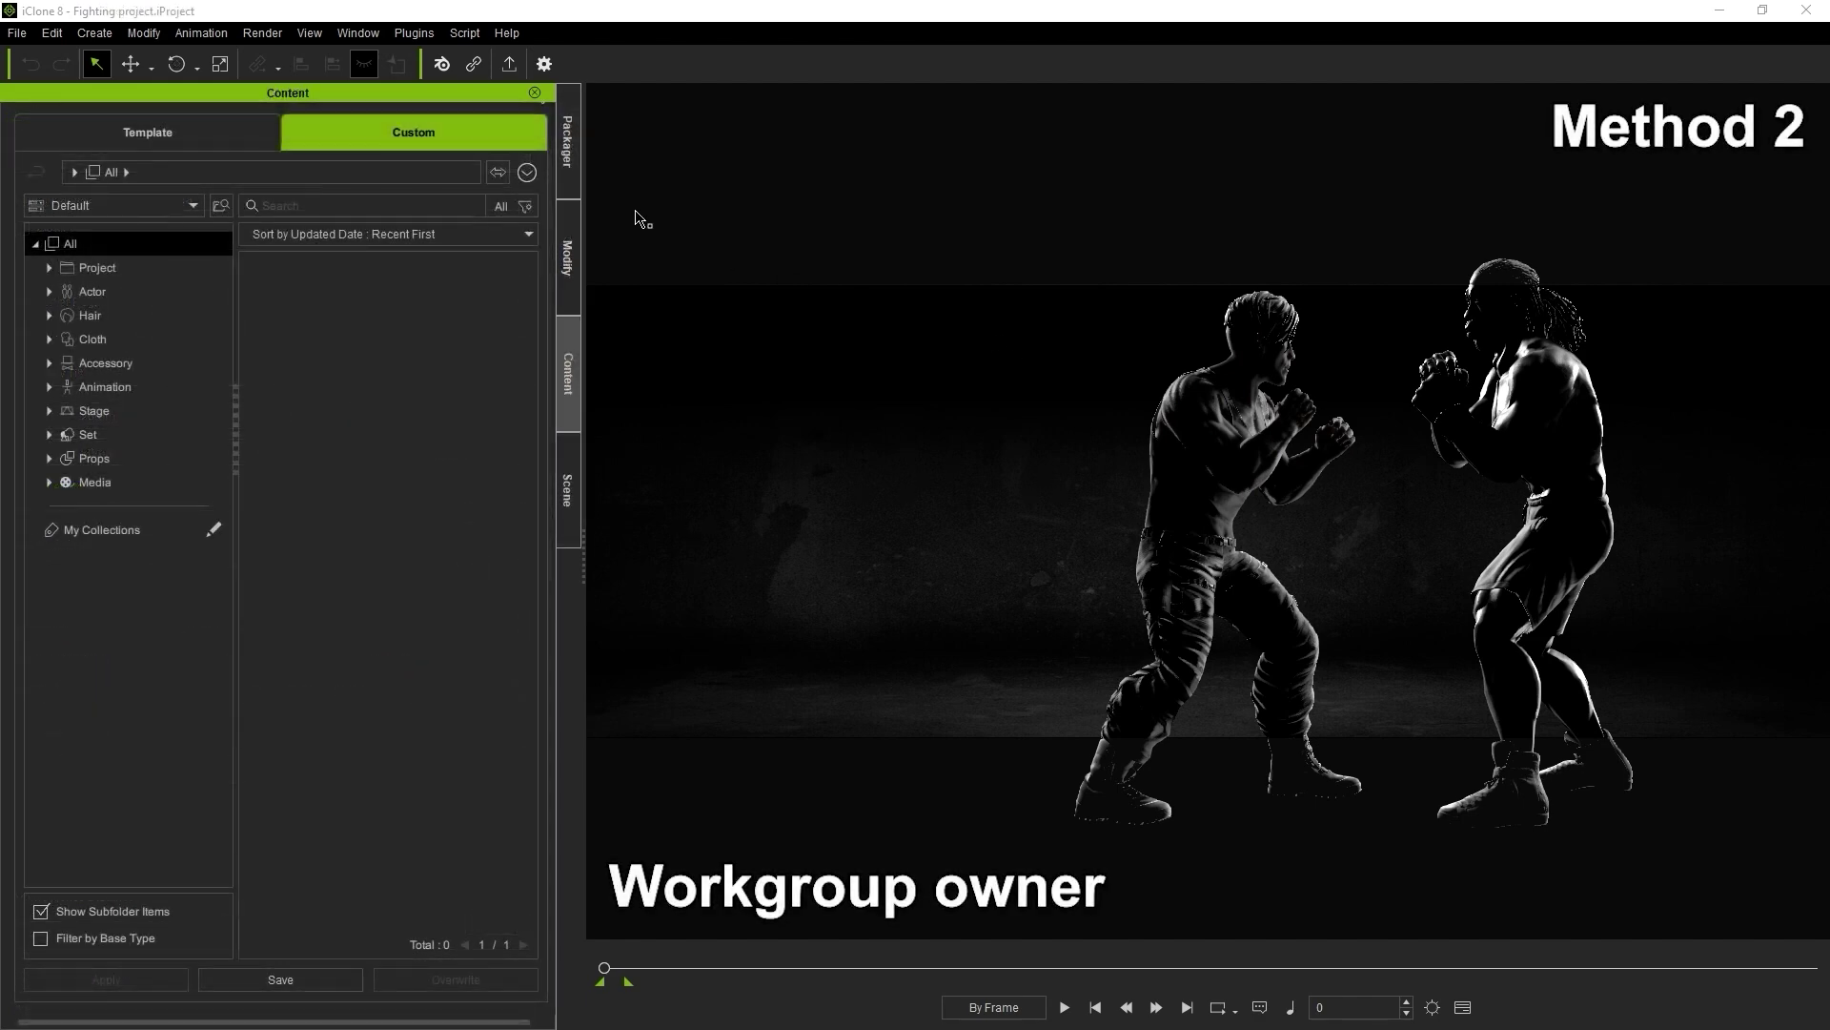
# In the Content library settings, add another custom content folder
pyautogui.click(528, 178)
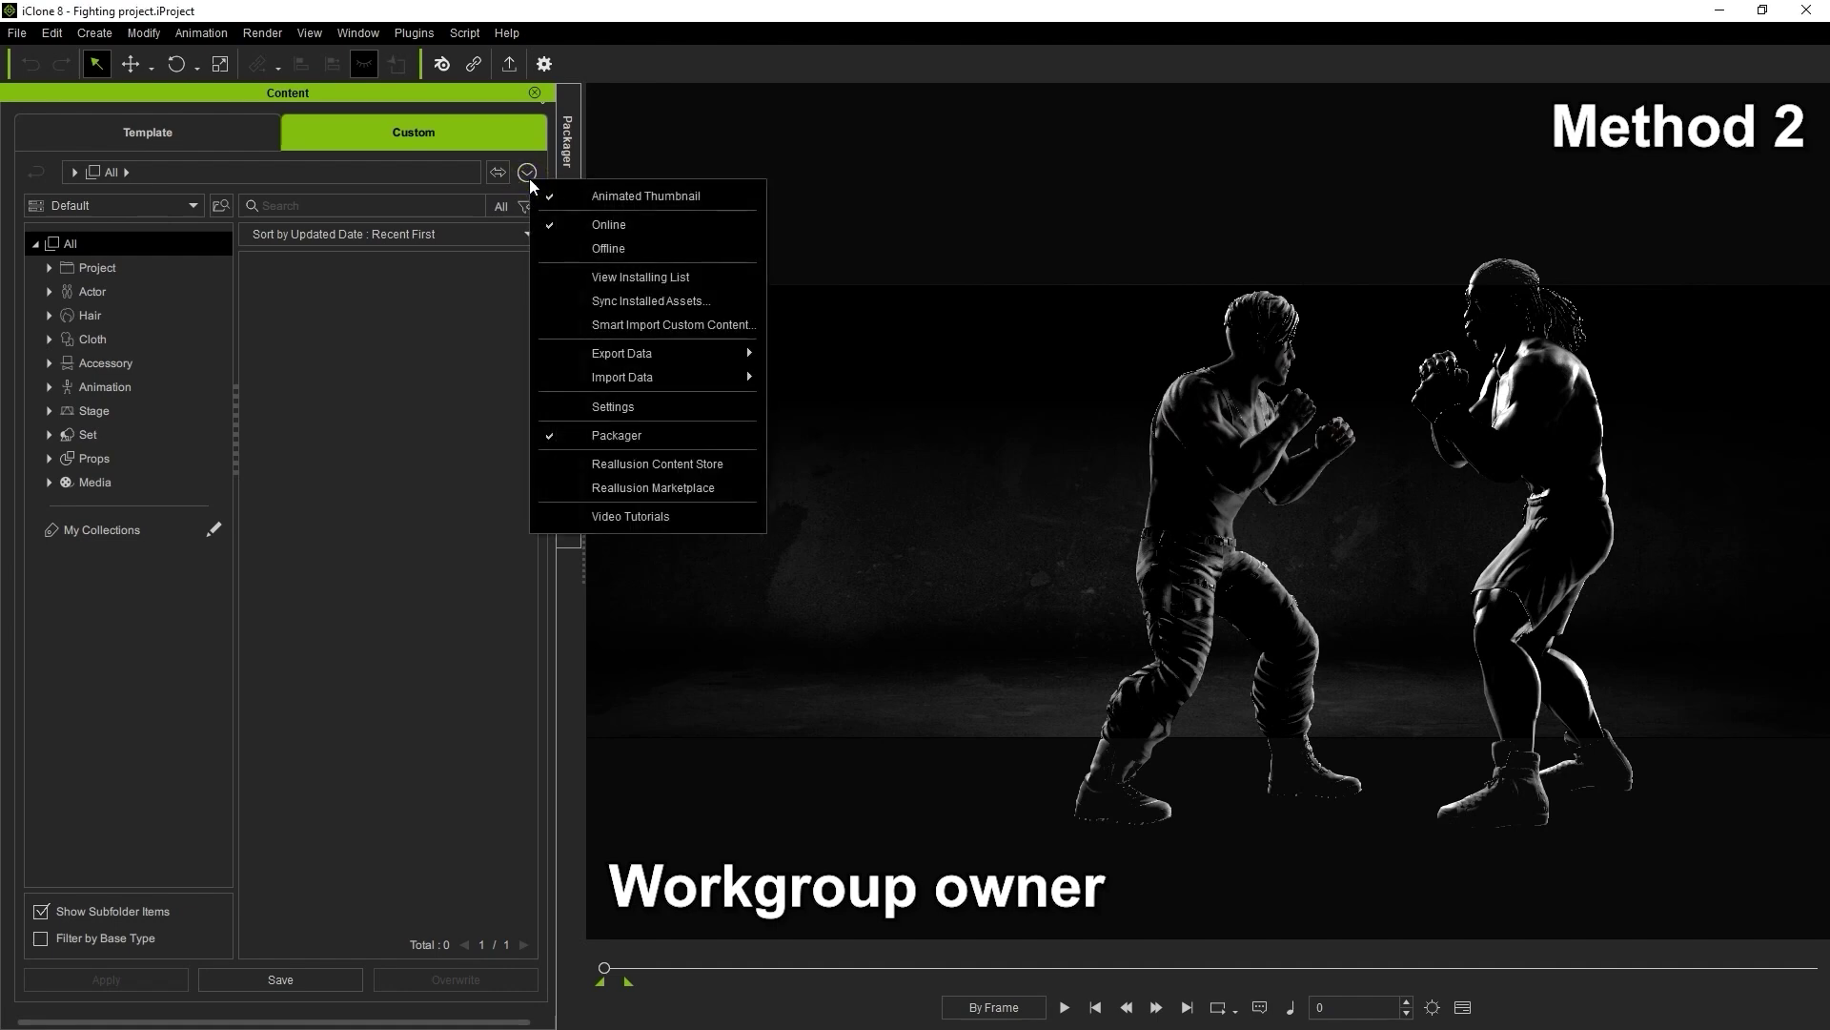
pyautogui.click(670, 404)
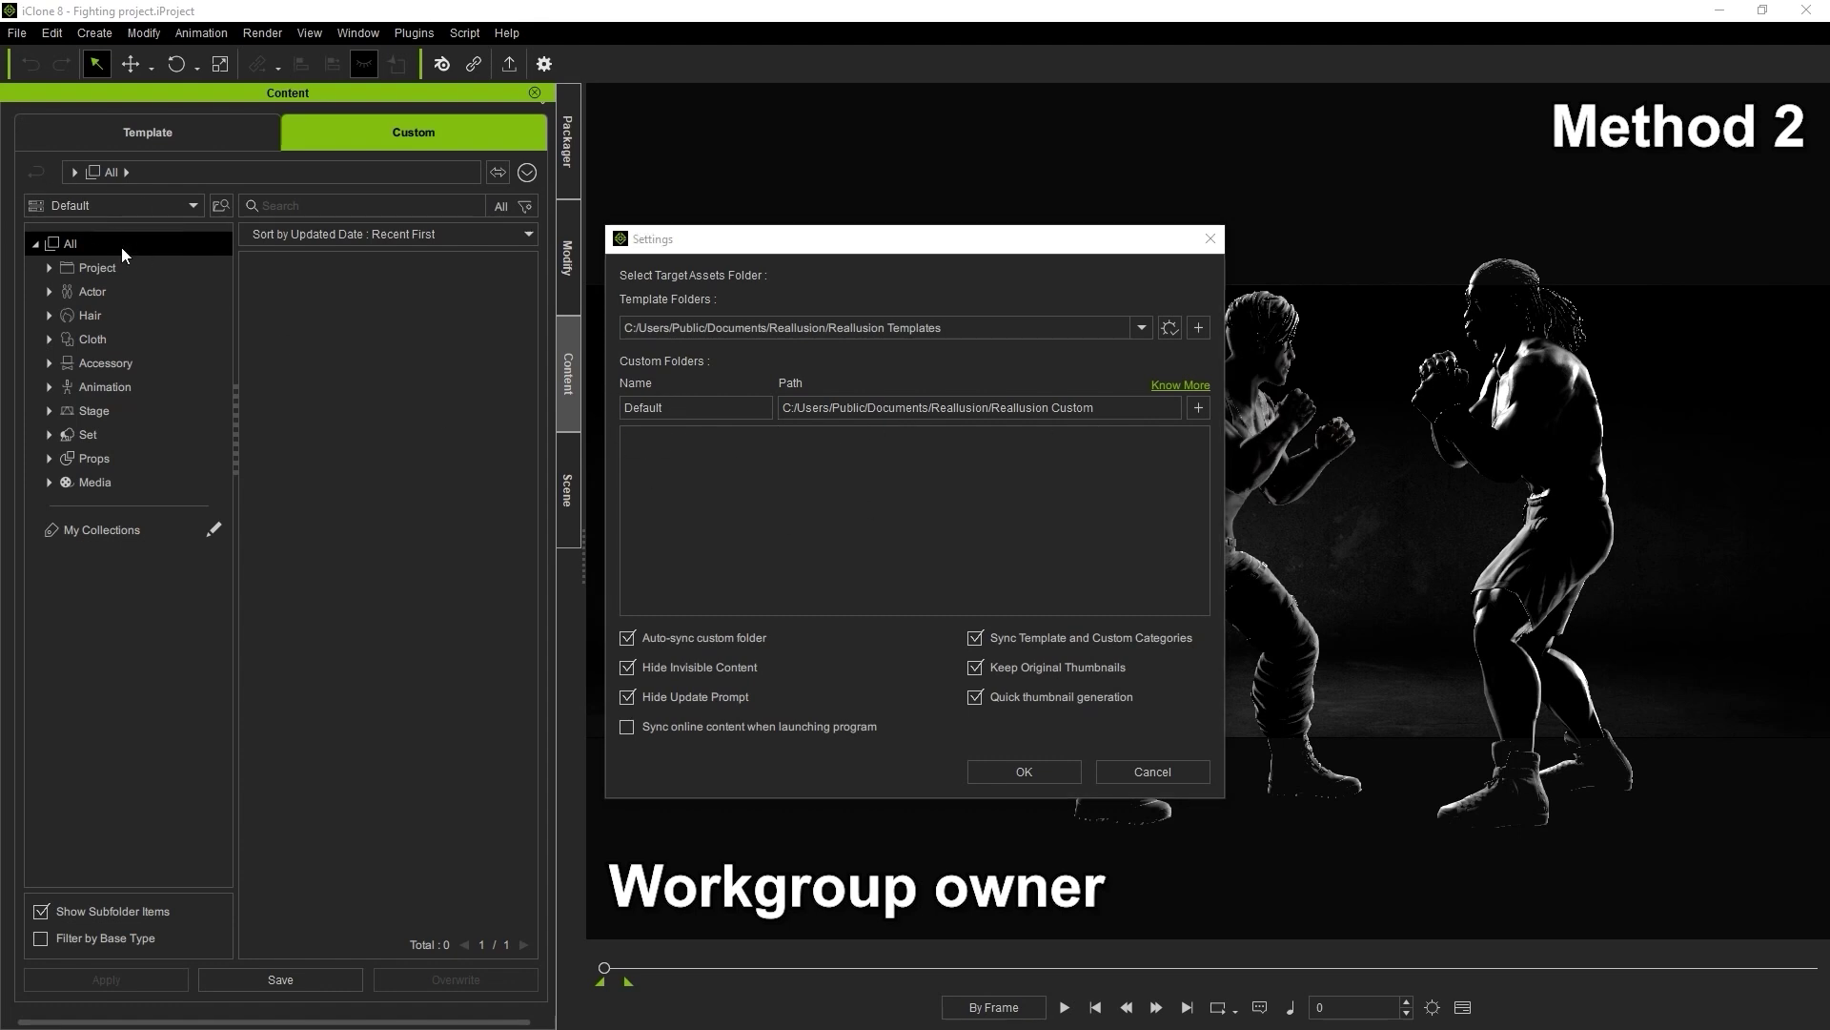
pyautogui.click(1197, 415)
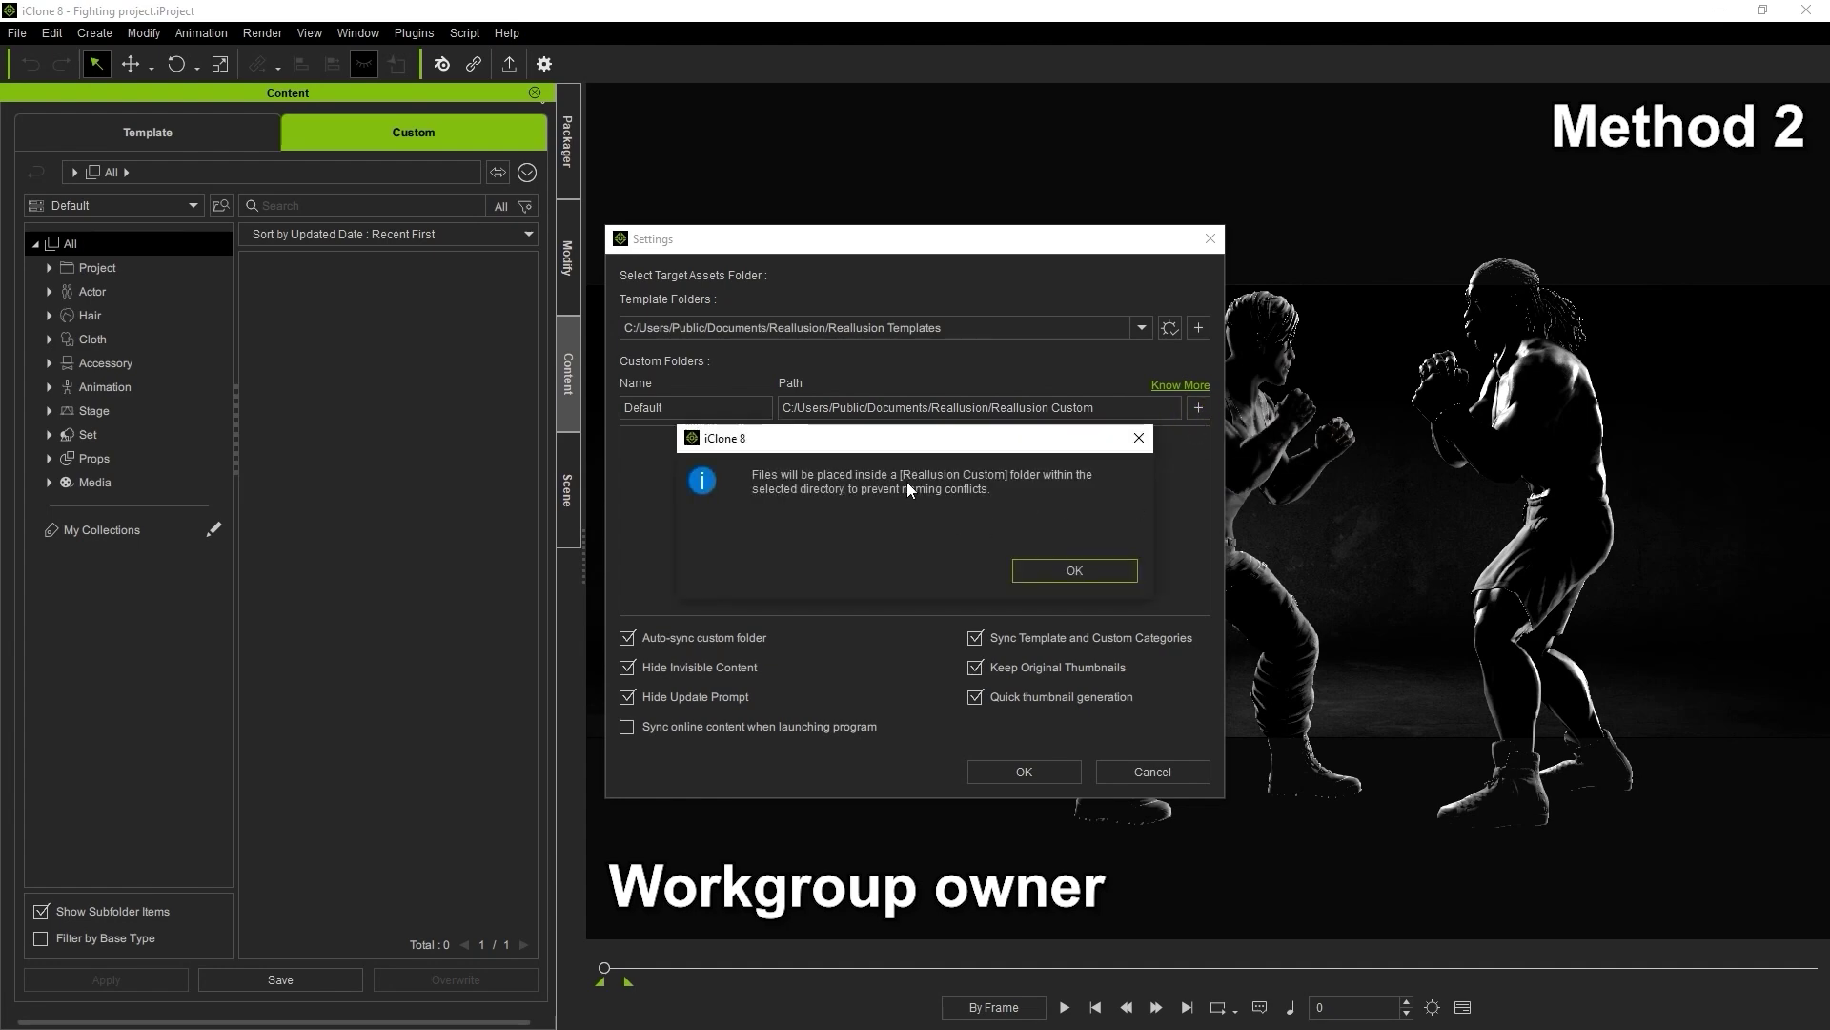
pyautogui.click(1049, 571)
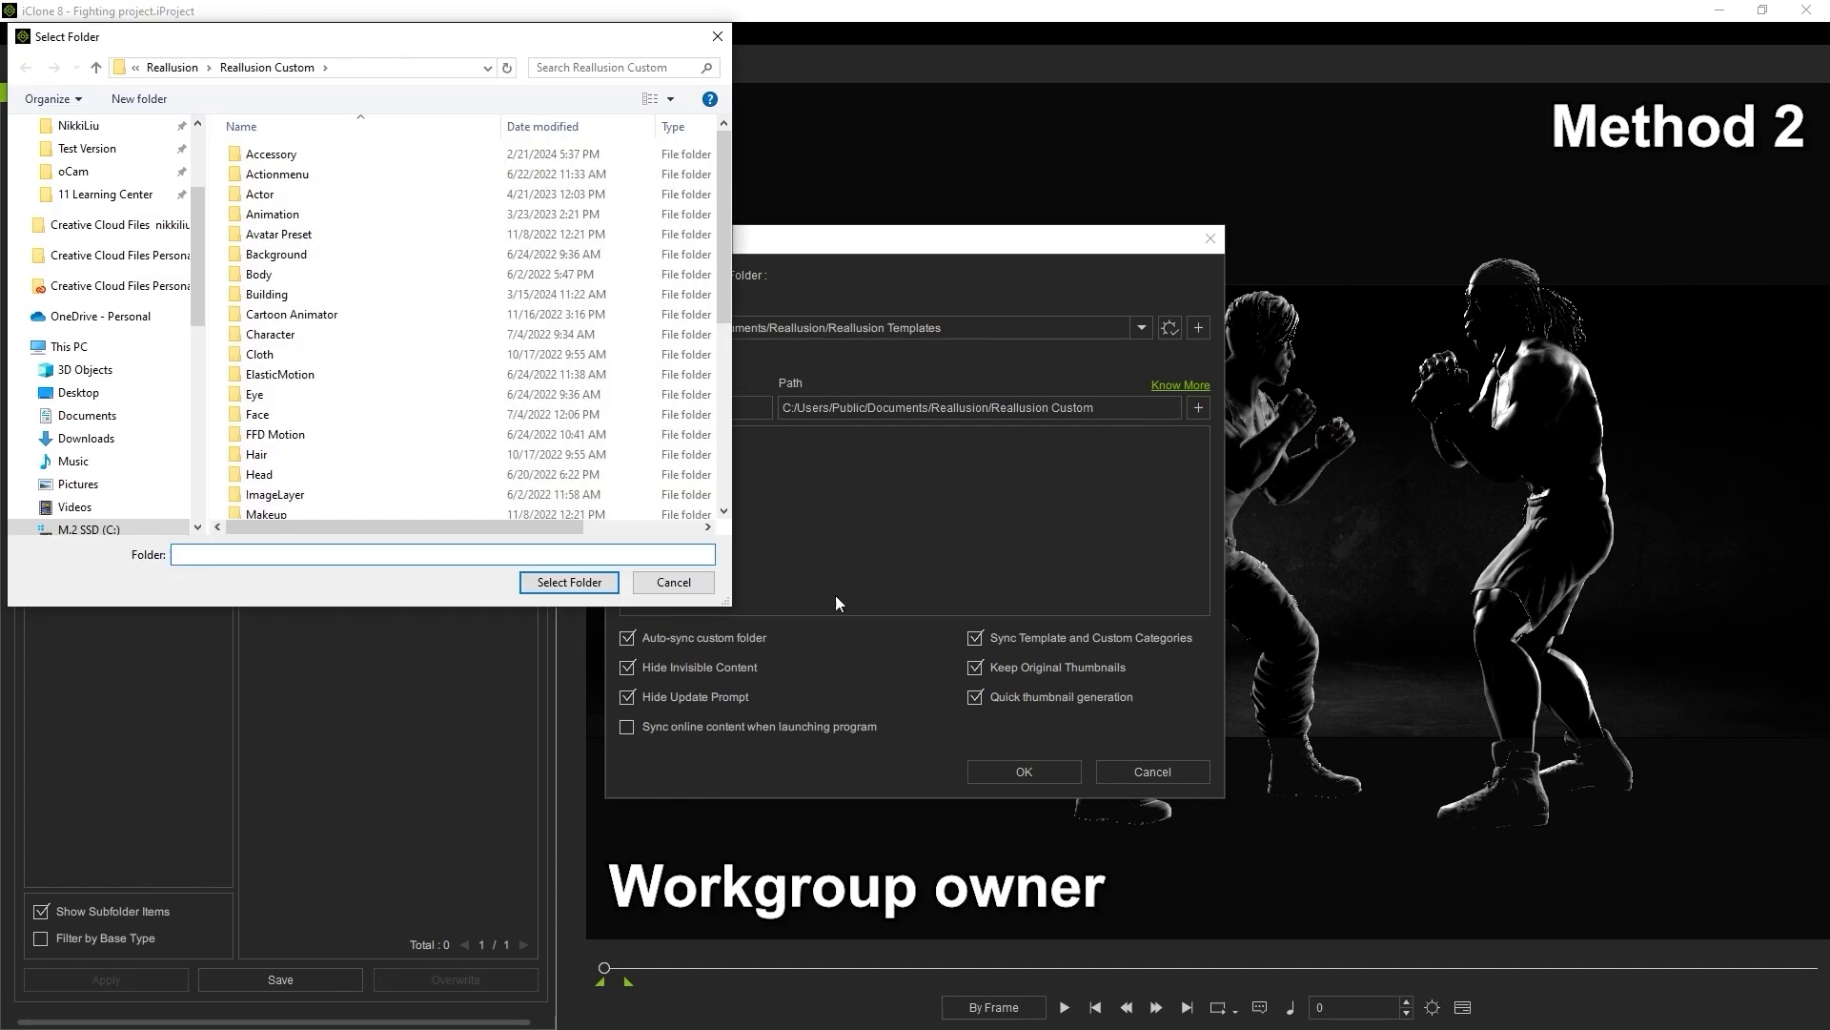
# Create a 'For Team' folder on drive E:, set it as the custom folder, and apply
pyautogui.scroll(-5, 194, 345)
pyautogui.click(79, 331)
pyautogui.hotkey('ctrl', 'shift', 'n')
pyautogui.write('For')
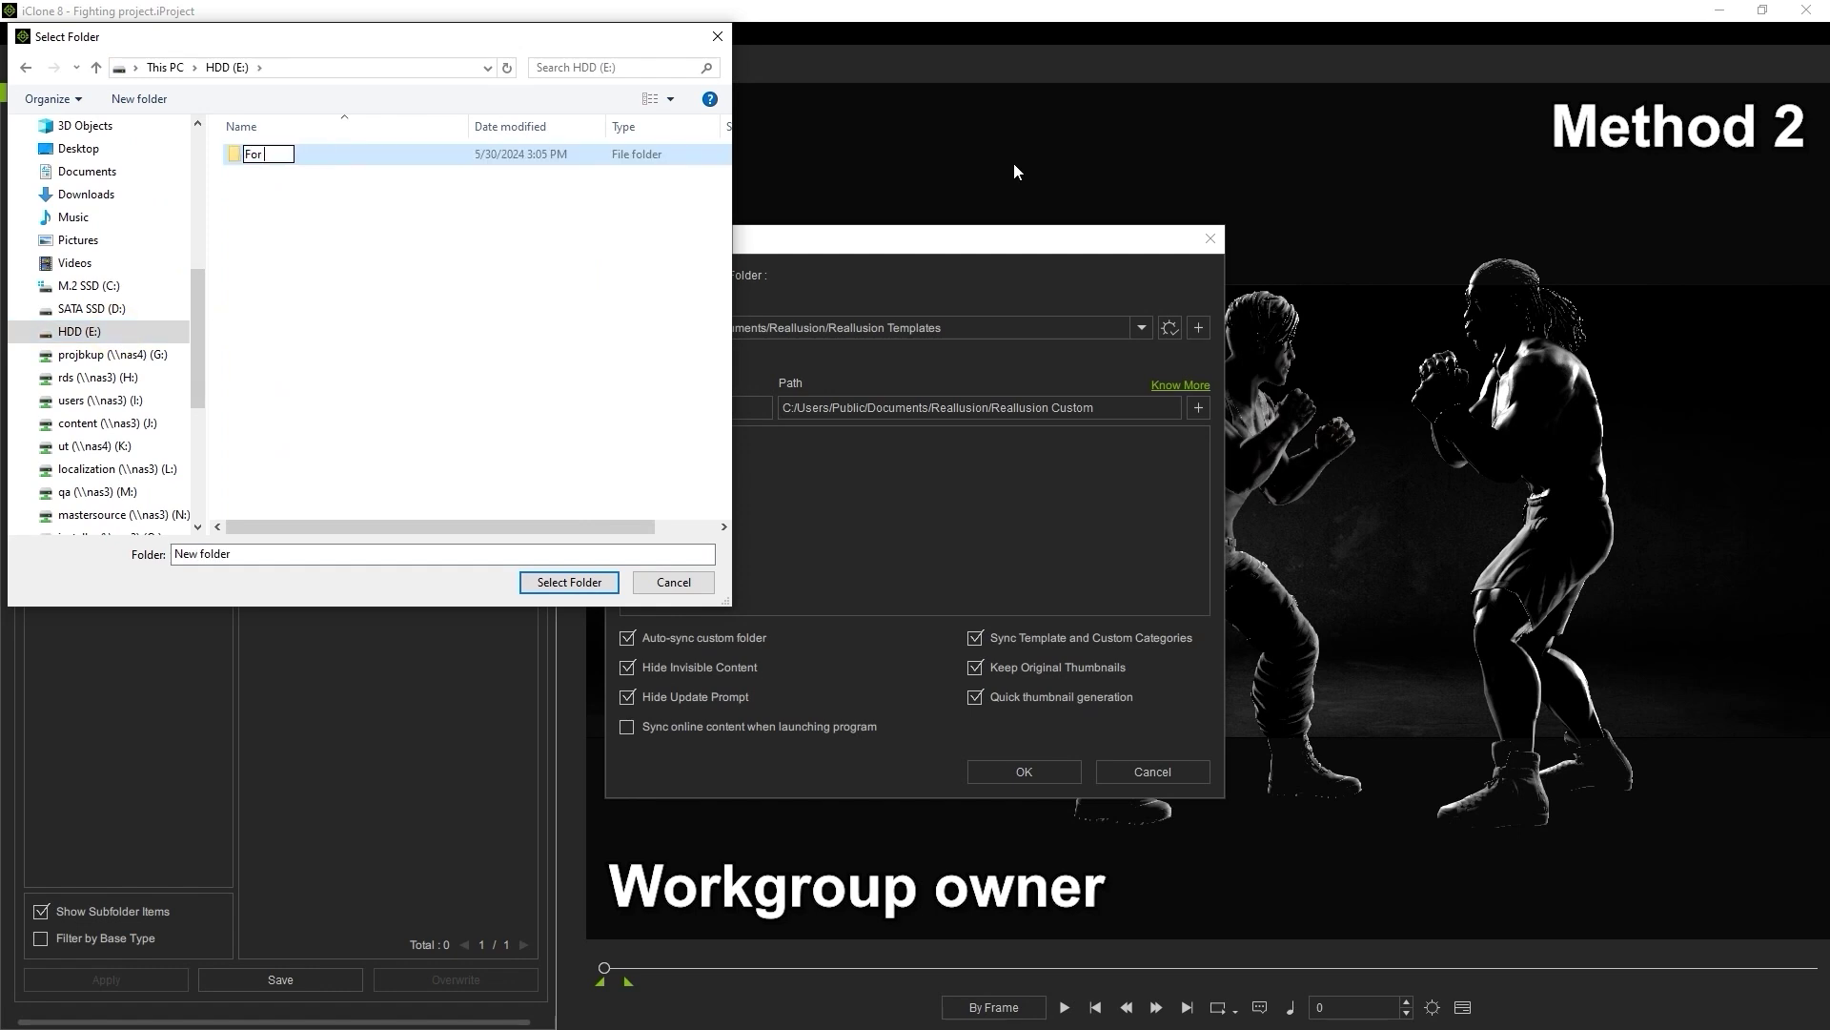
pyautogui.write(' Team')
pyautogui.press('Return')
pyautogui.doubleClick(302, 157)
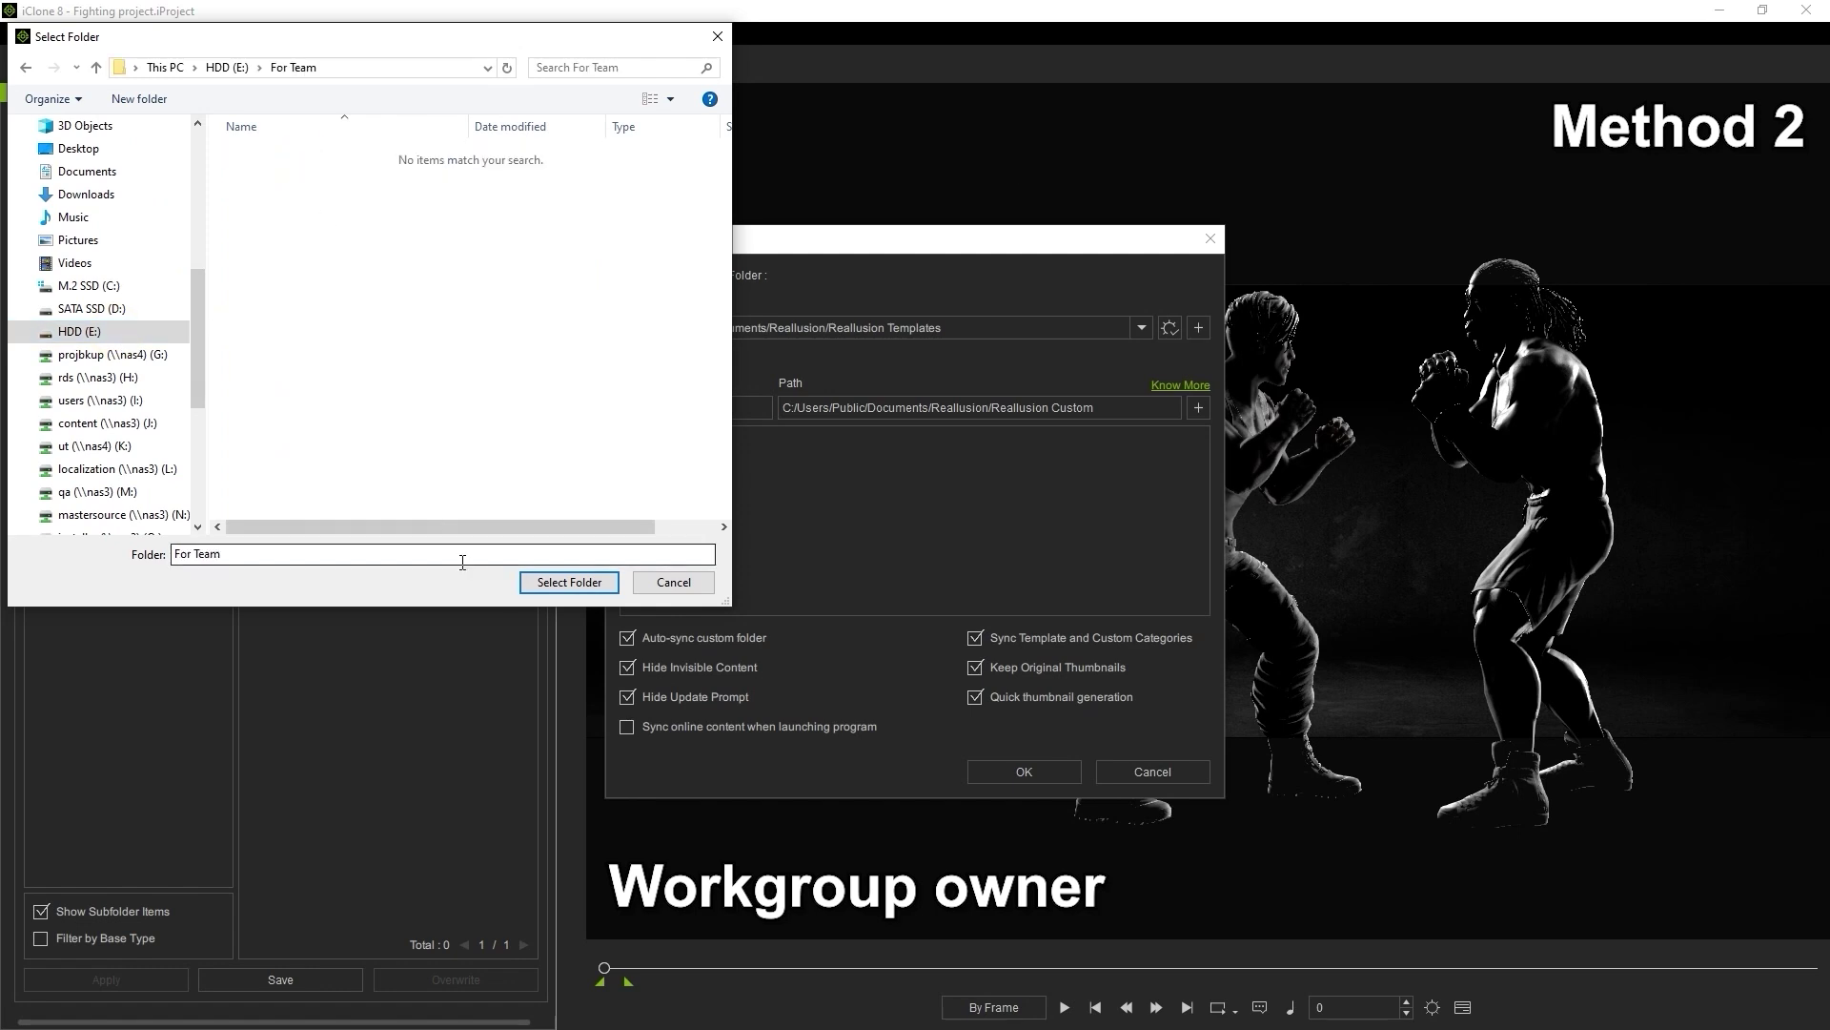
pyautogui.click(569, 581)
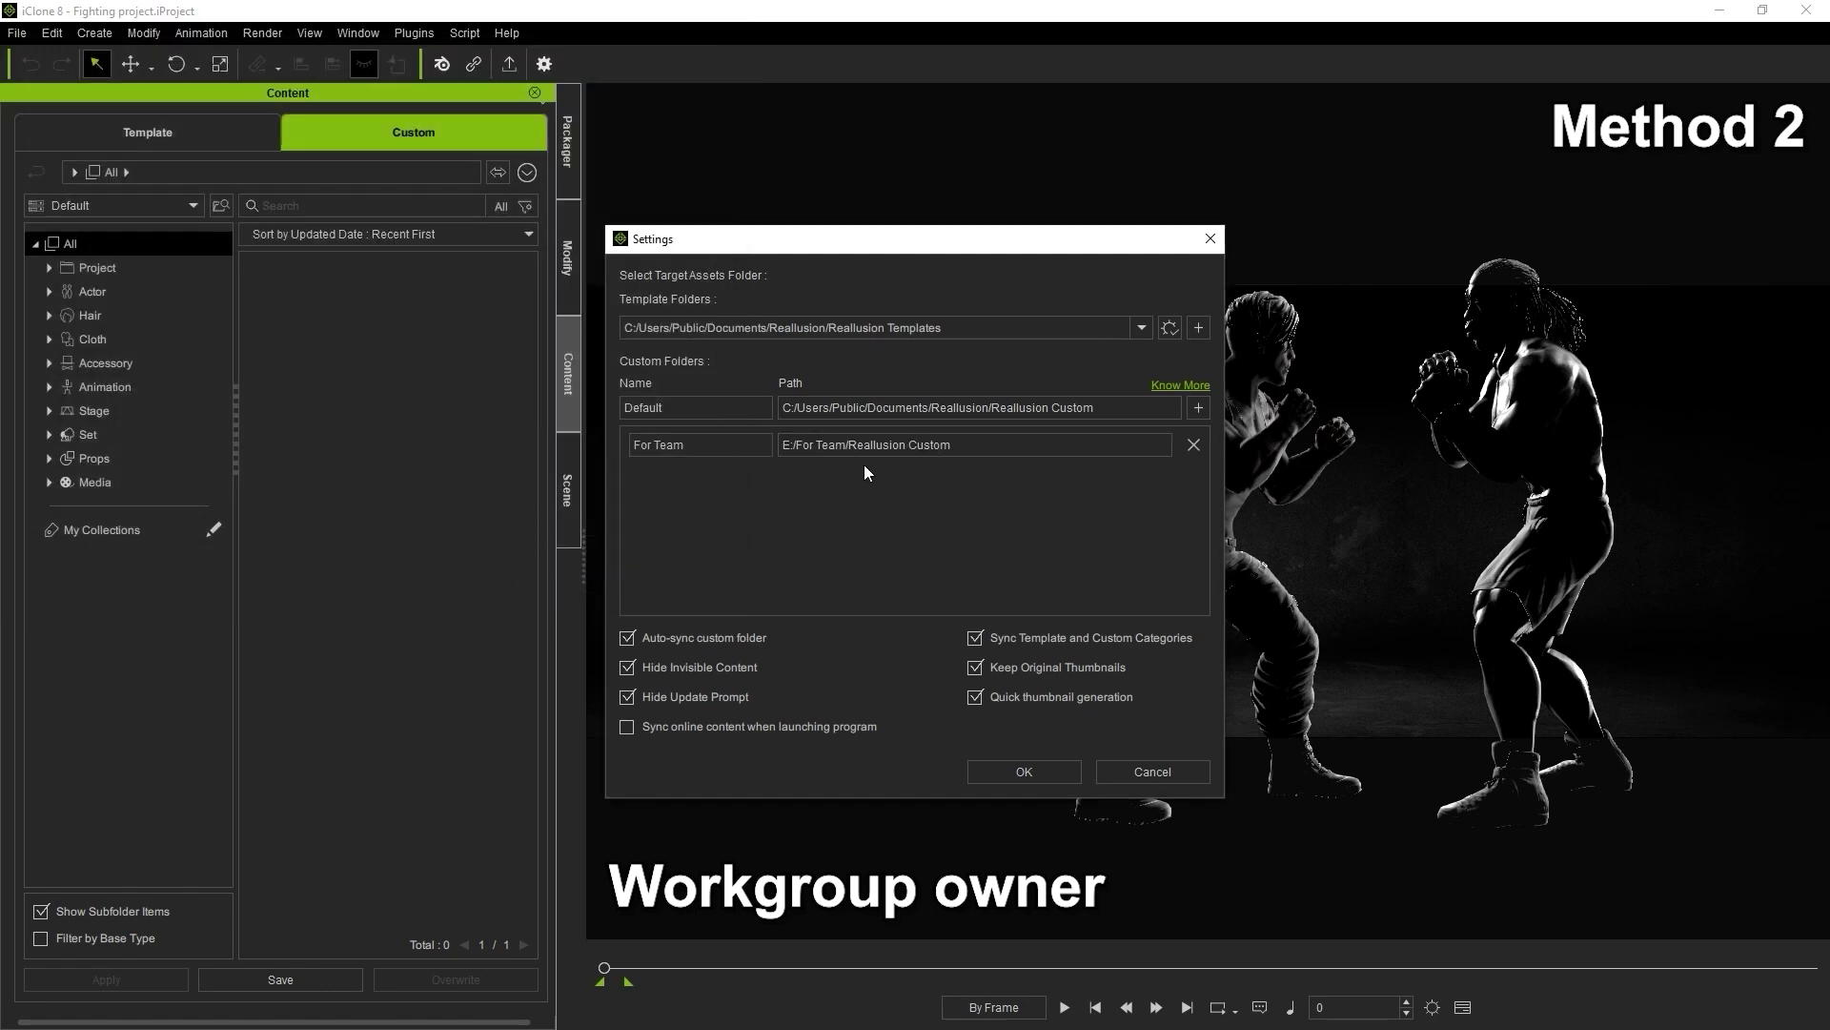
pyautogui.click(1024, 771)
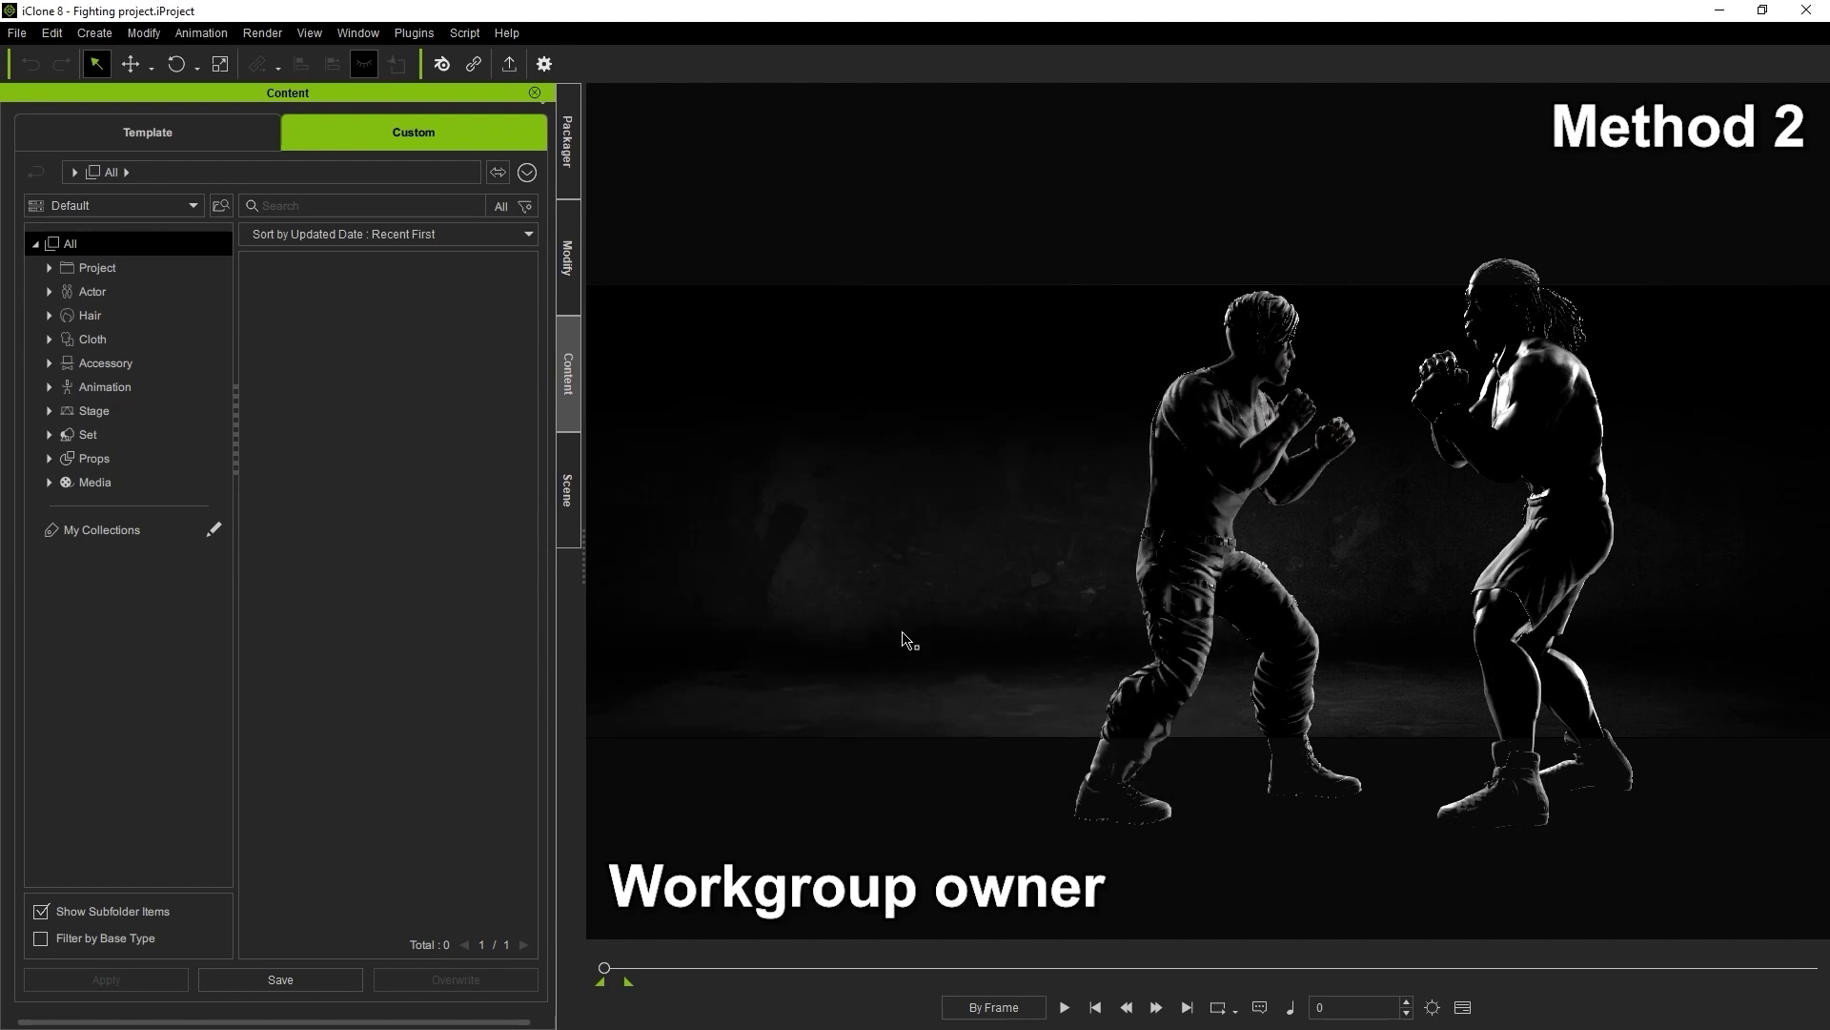
# Save the current scene into the For Team library as a project named 'Fighting Project'
pyautogui.click(174, 202)
pyautogui.click(105, 267)
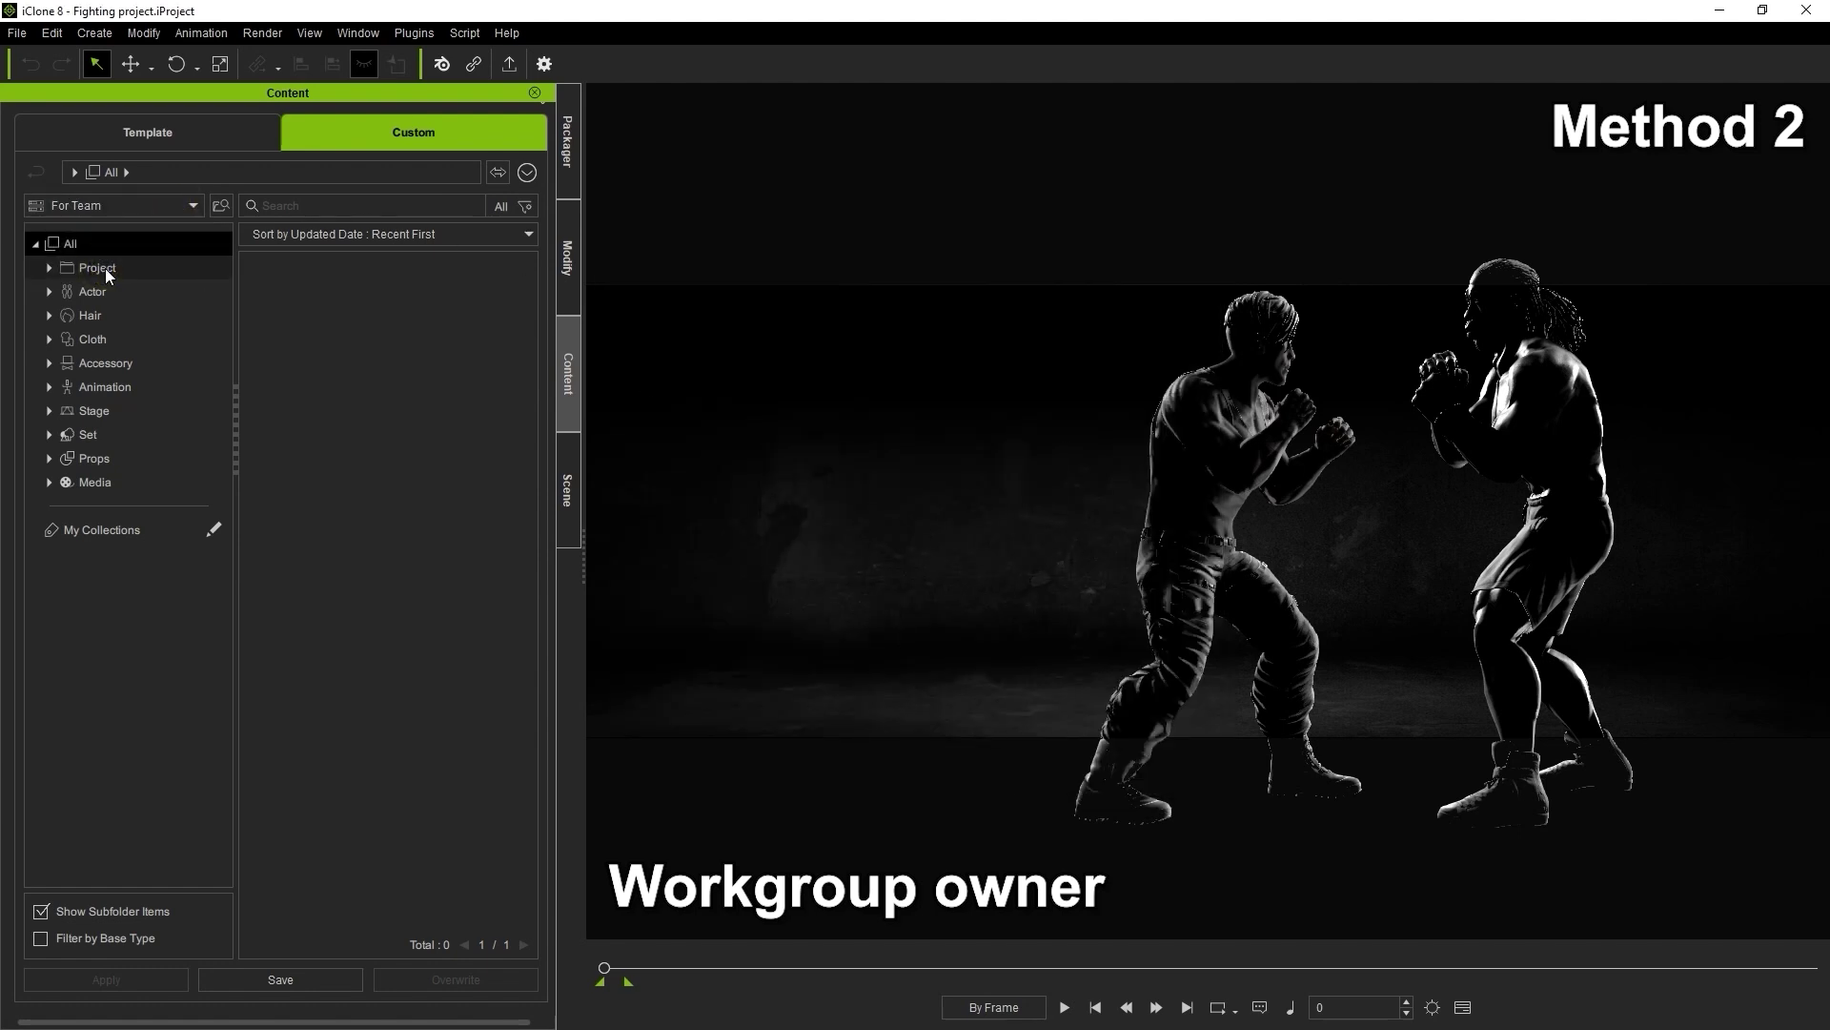
pyautogui.click(349, 980)
pyautogui.write('Fighter')
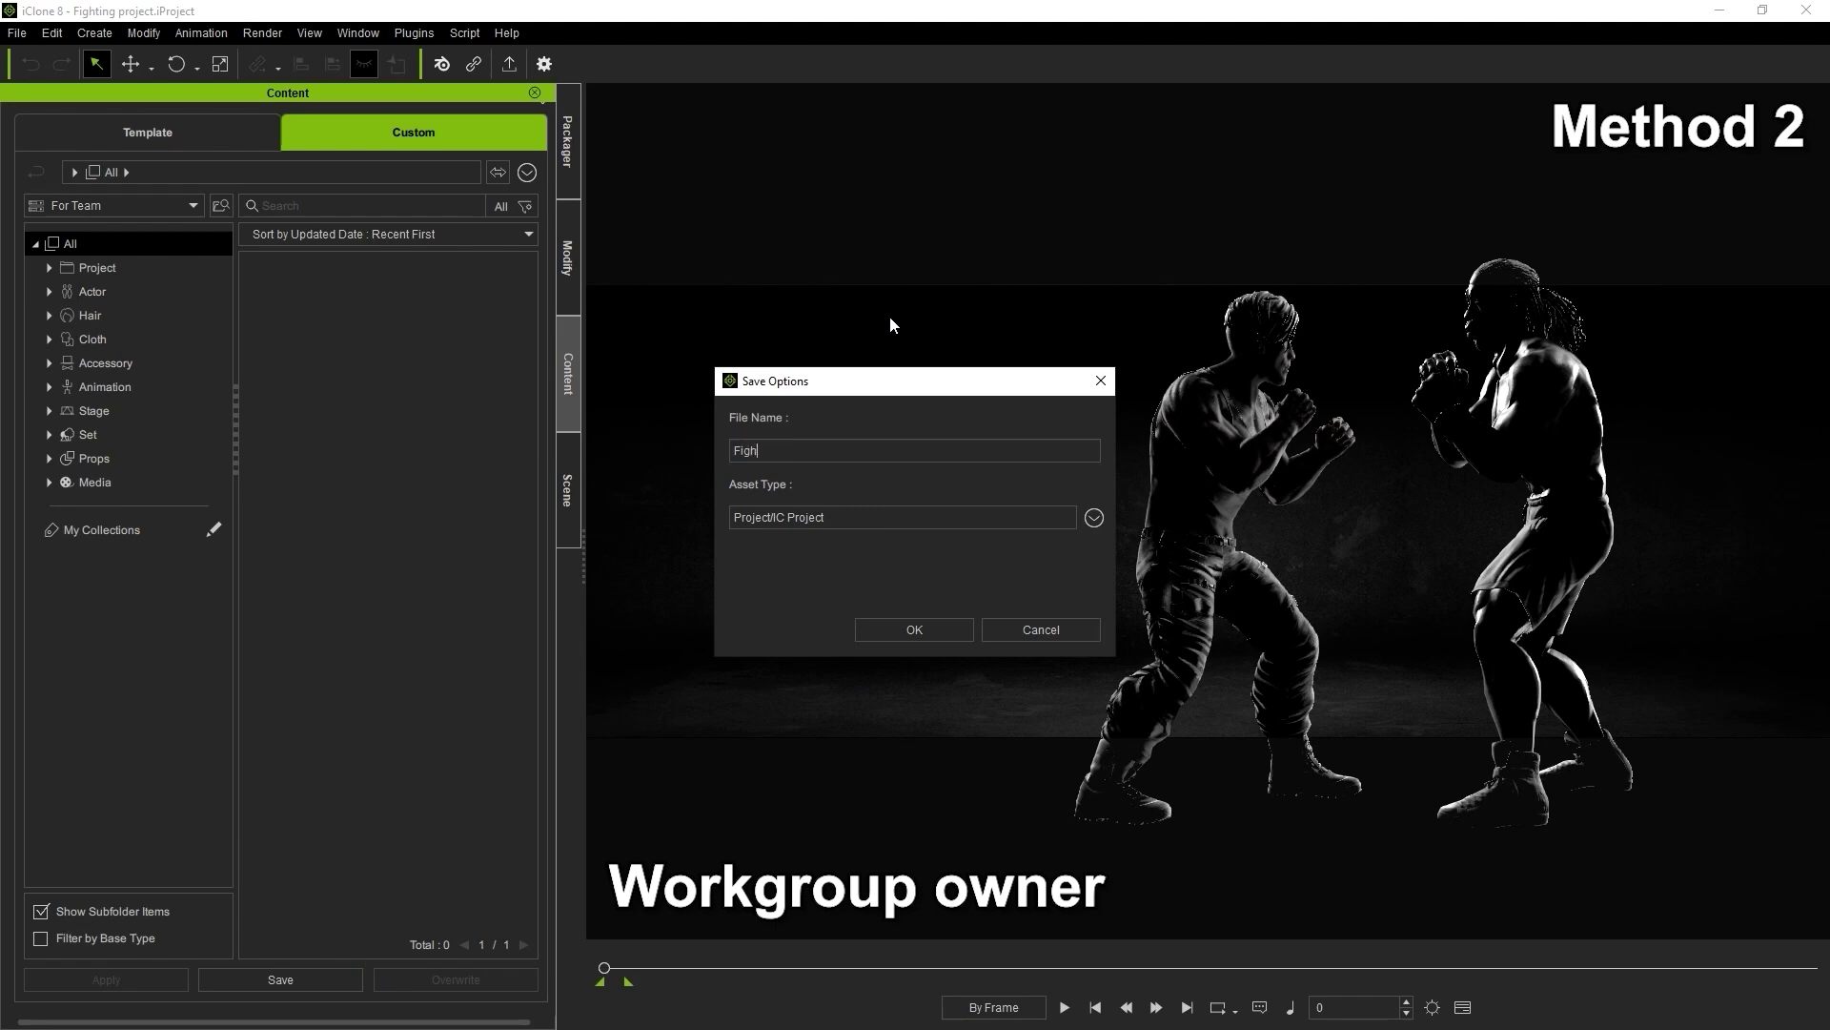
pyautogui.press('BackSpace')
pyautogui.press('BackSpace')
pyautogui.press('BackSpace')
pyautogui.write('ing Project')
pyautogui.click(946, 626)
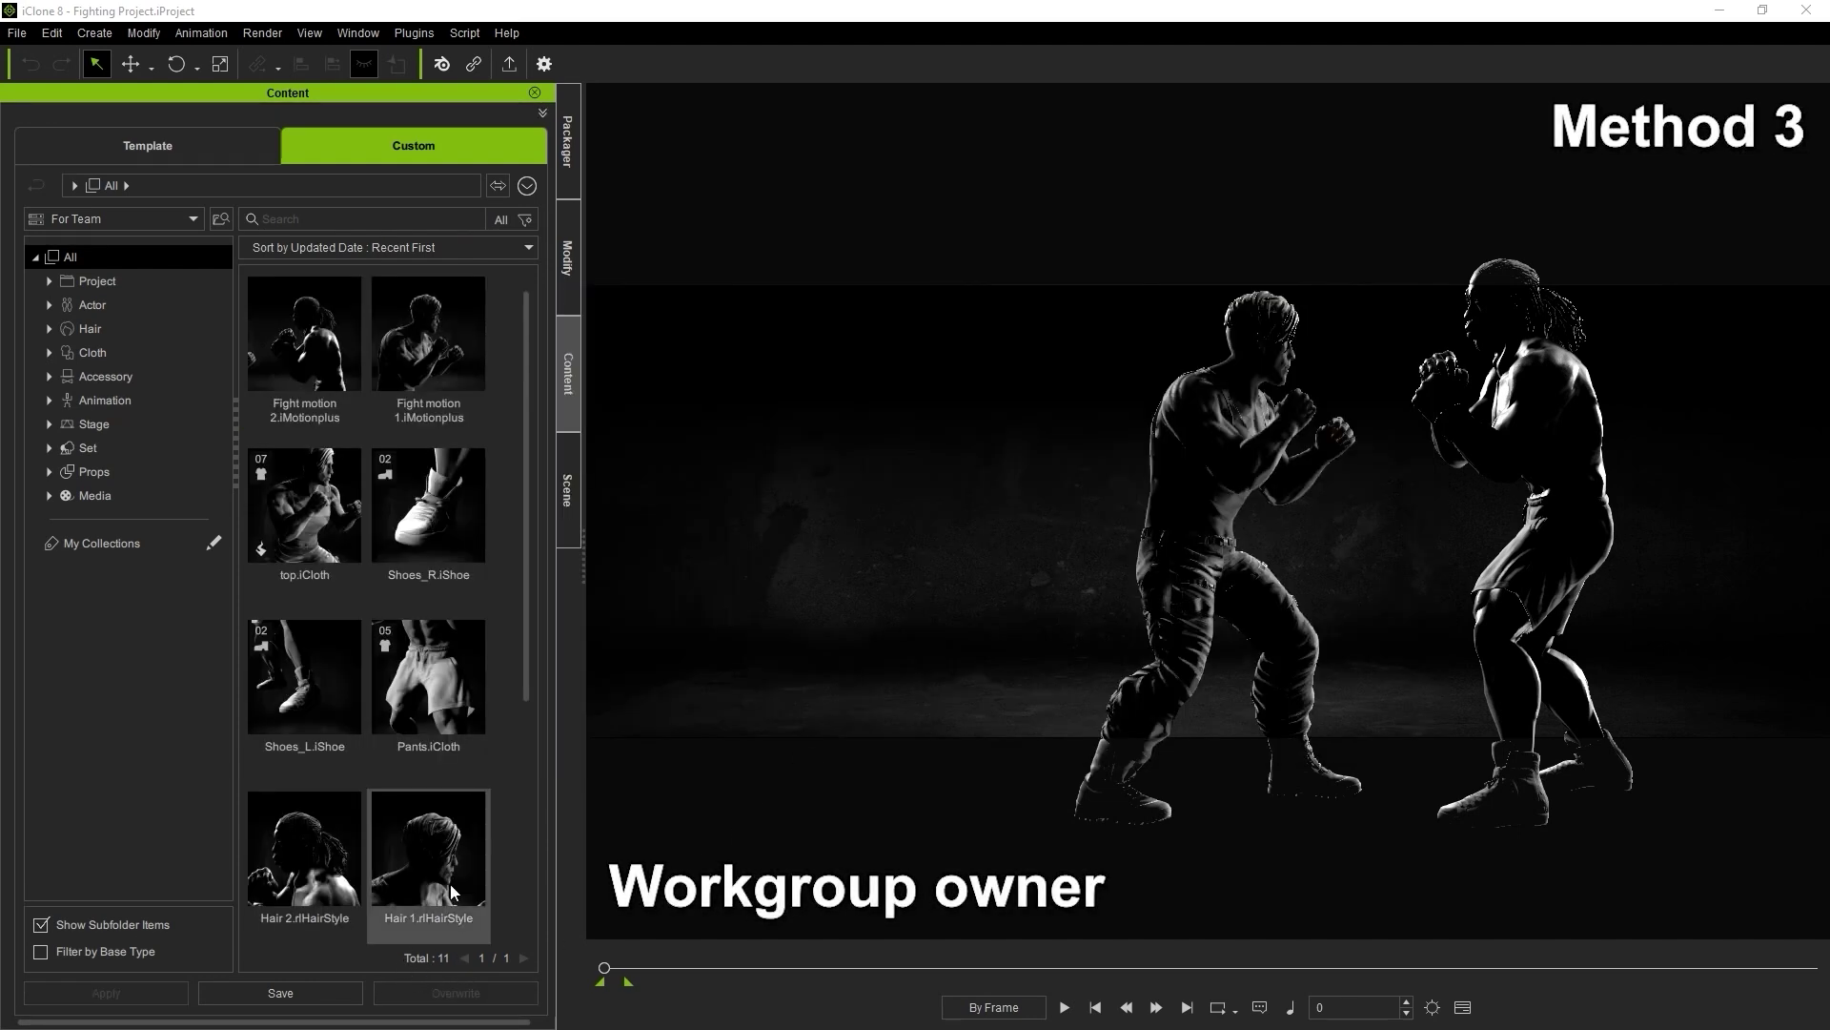
# Select all 11 For Team assets, from Fight motion 2 to Fighting Project, and create 'Fighting pack' from them
pyautogui.click(346, 381)
pyautogui.scroll(-3, 346, 381)
pyautogui.scroll(-2, 346, 382)
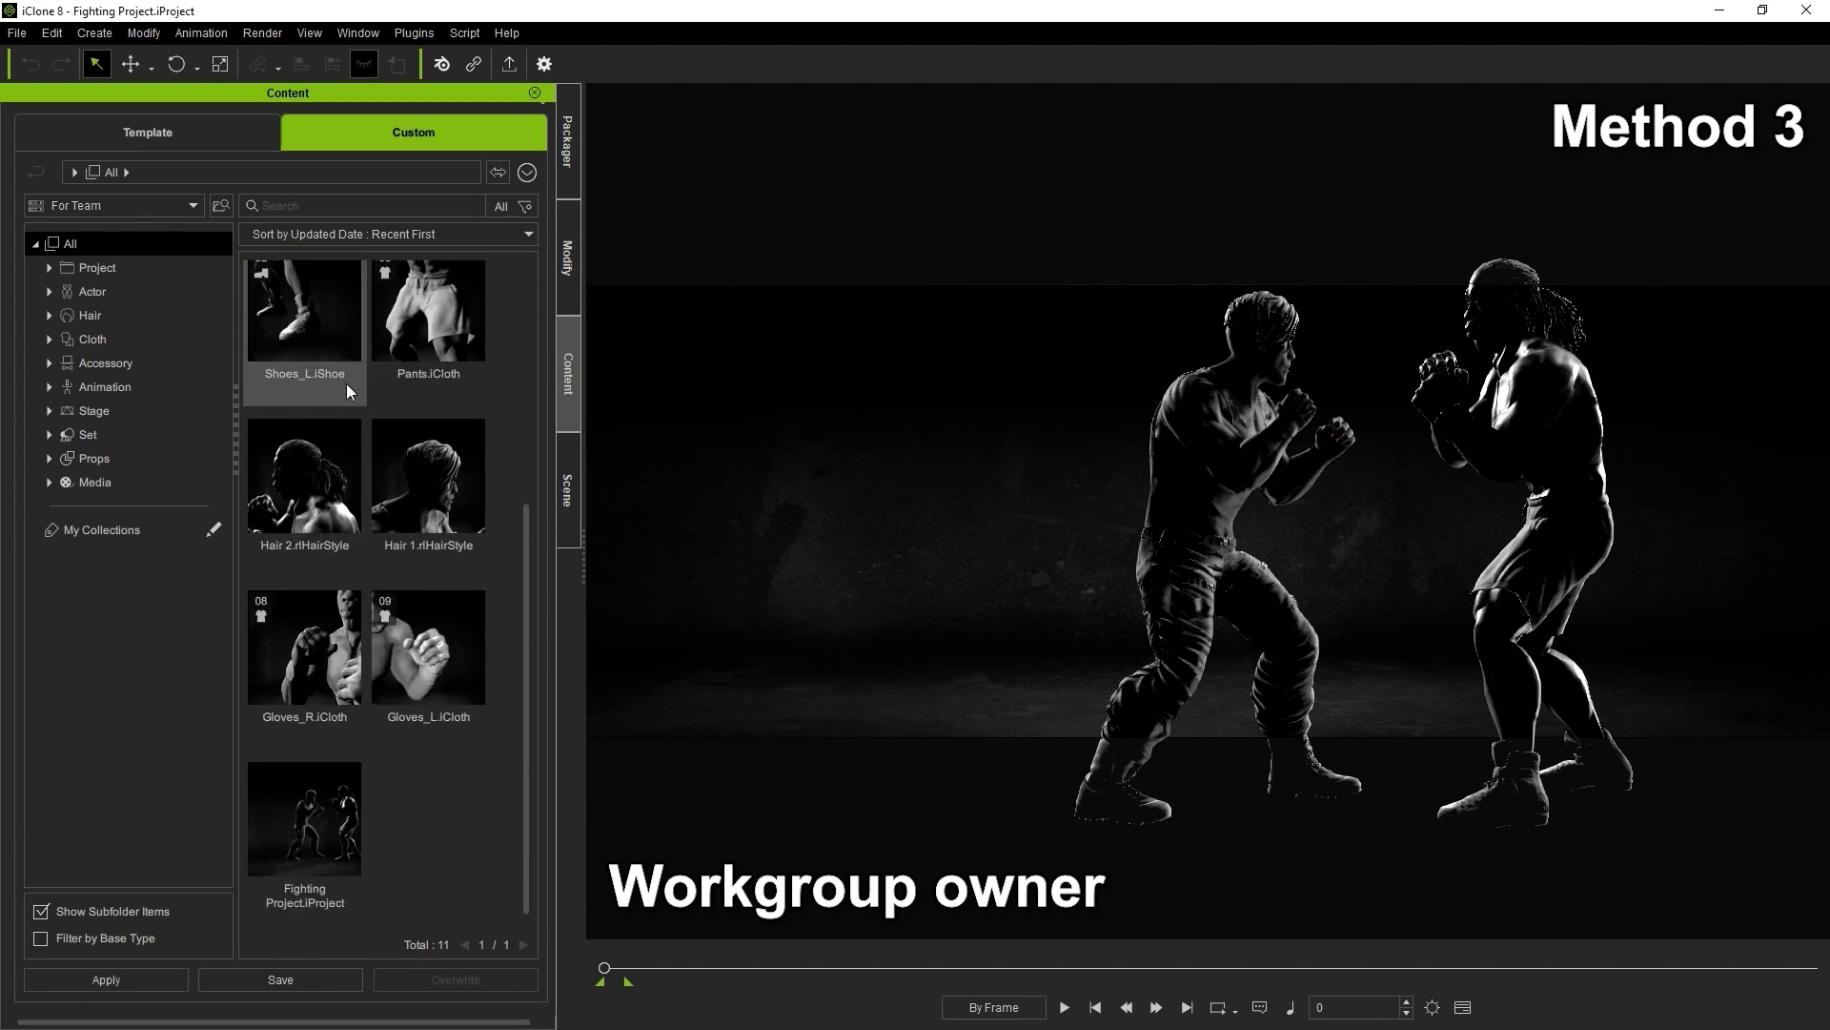
pyautogui.keyDown('shift'); pyautogui.click(334, 837); pyautogui.keyUp('shift')
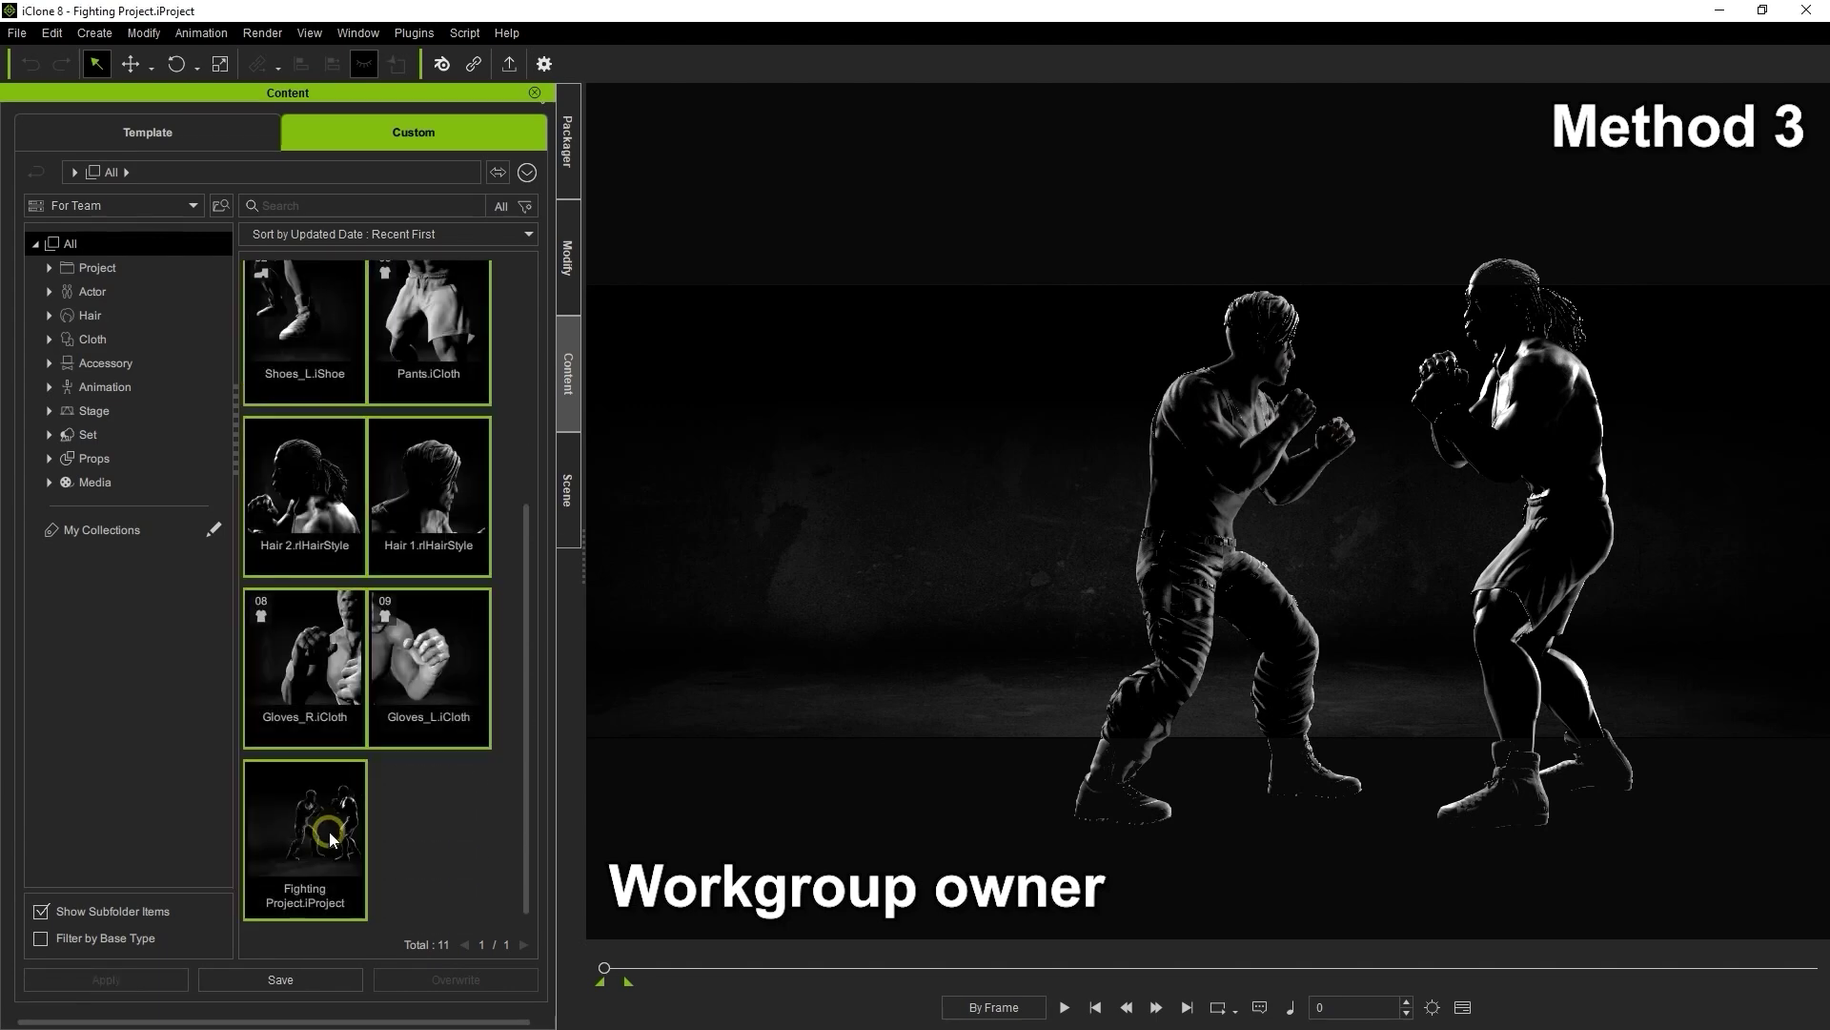
pyautogui.rightClick(471, 454)
pyautogui.moveTo(635, 637)
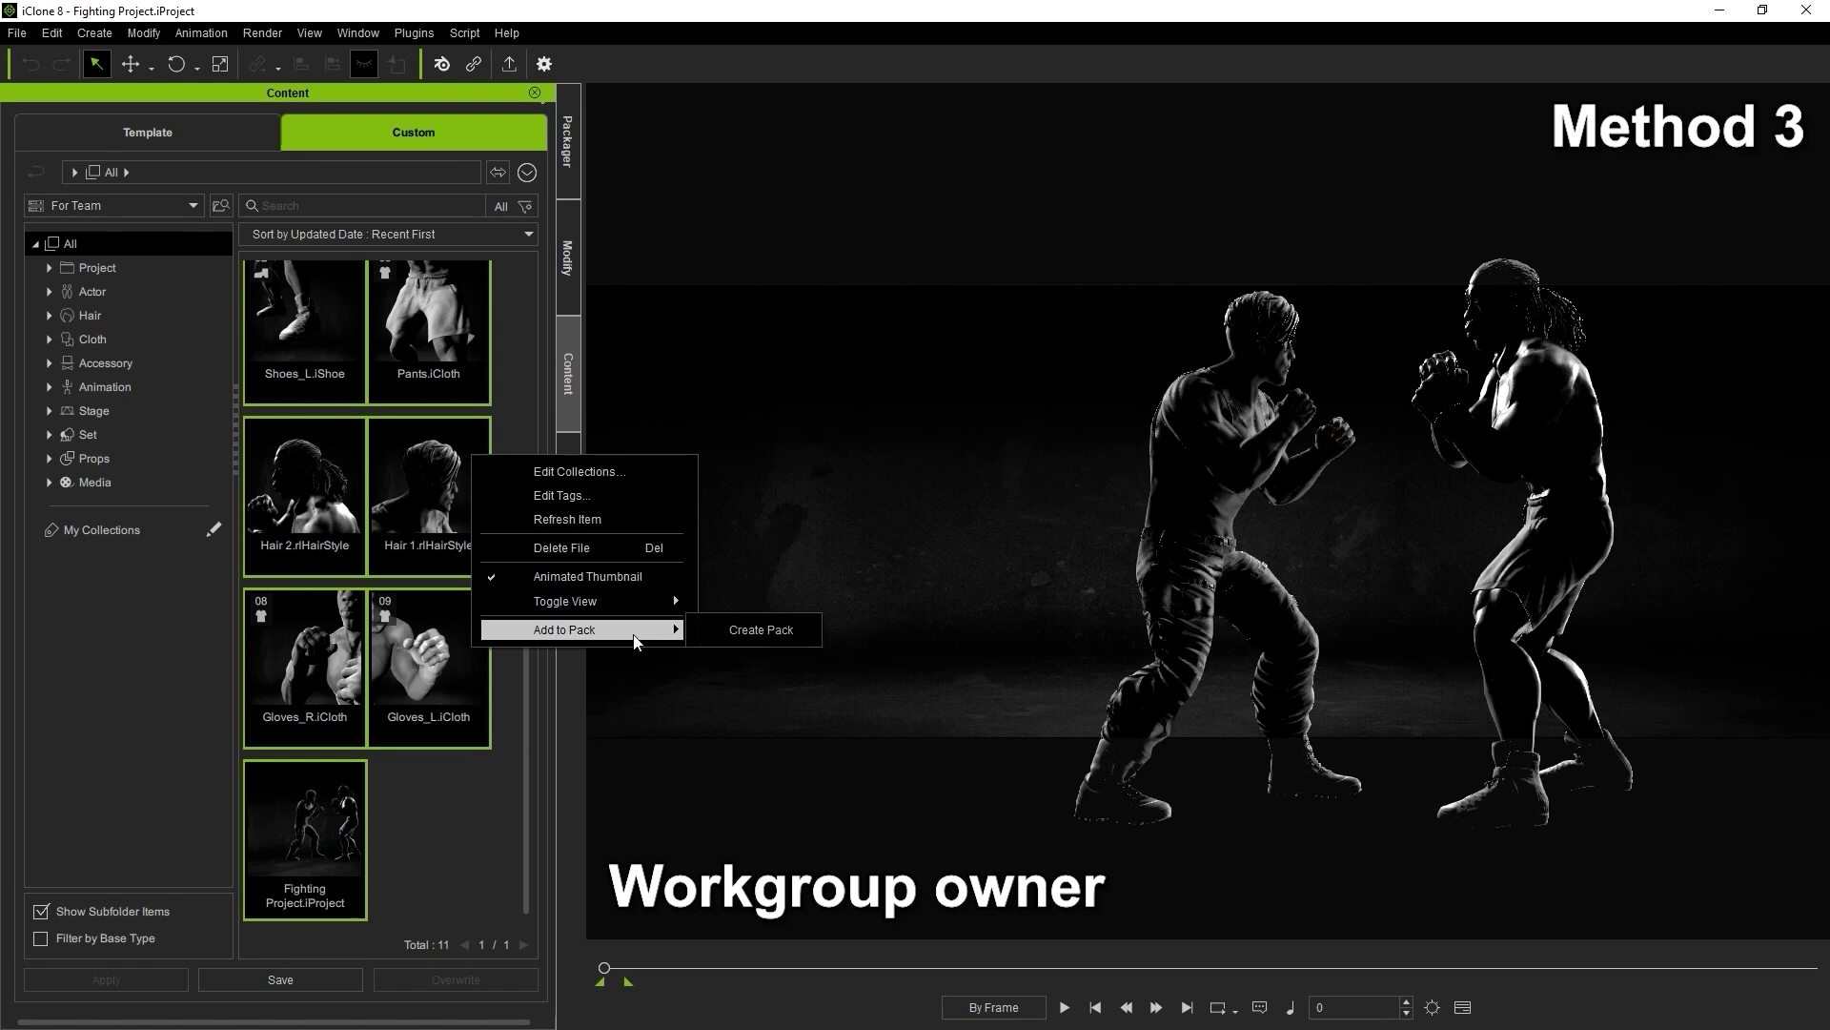
pyautogui.click(708, 631)
pyautogui.write('Fighting pack')
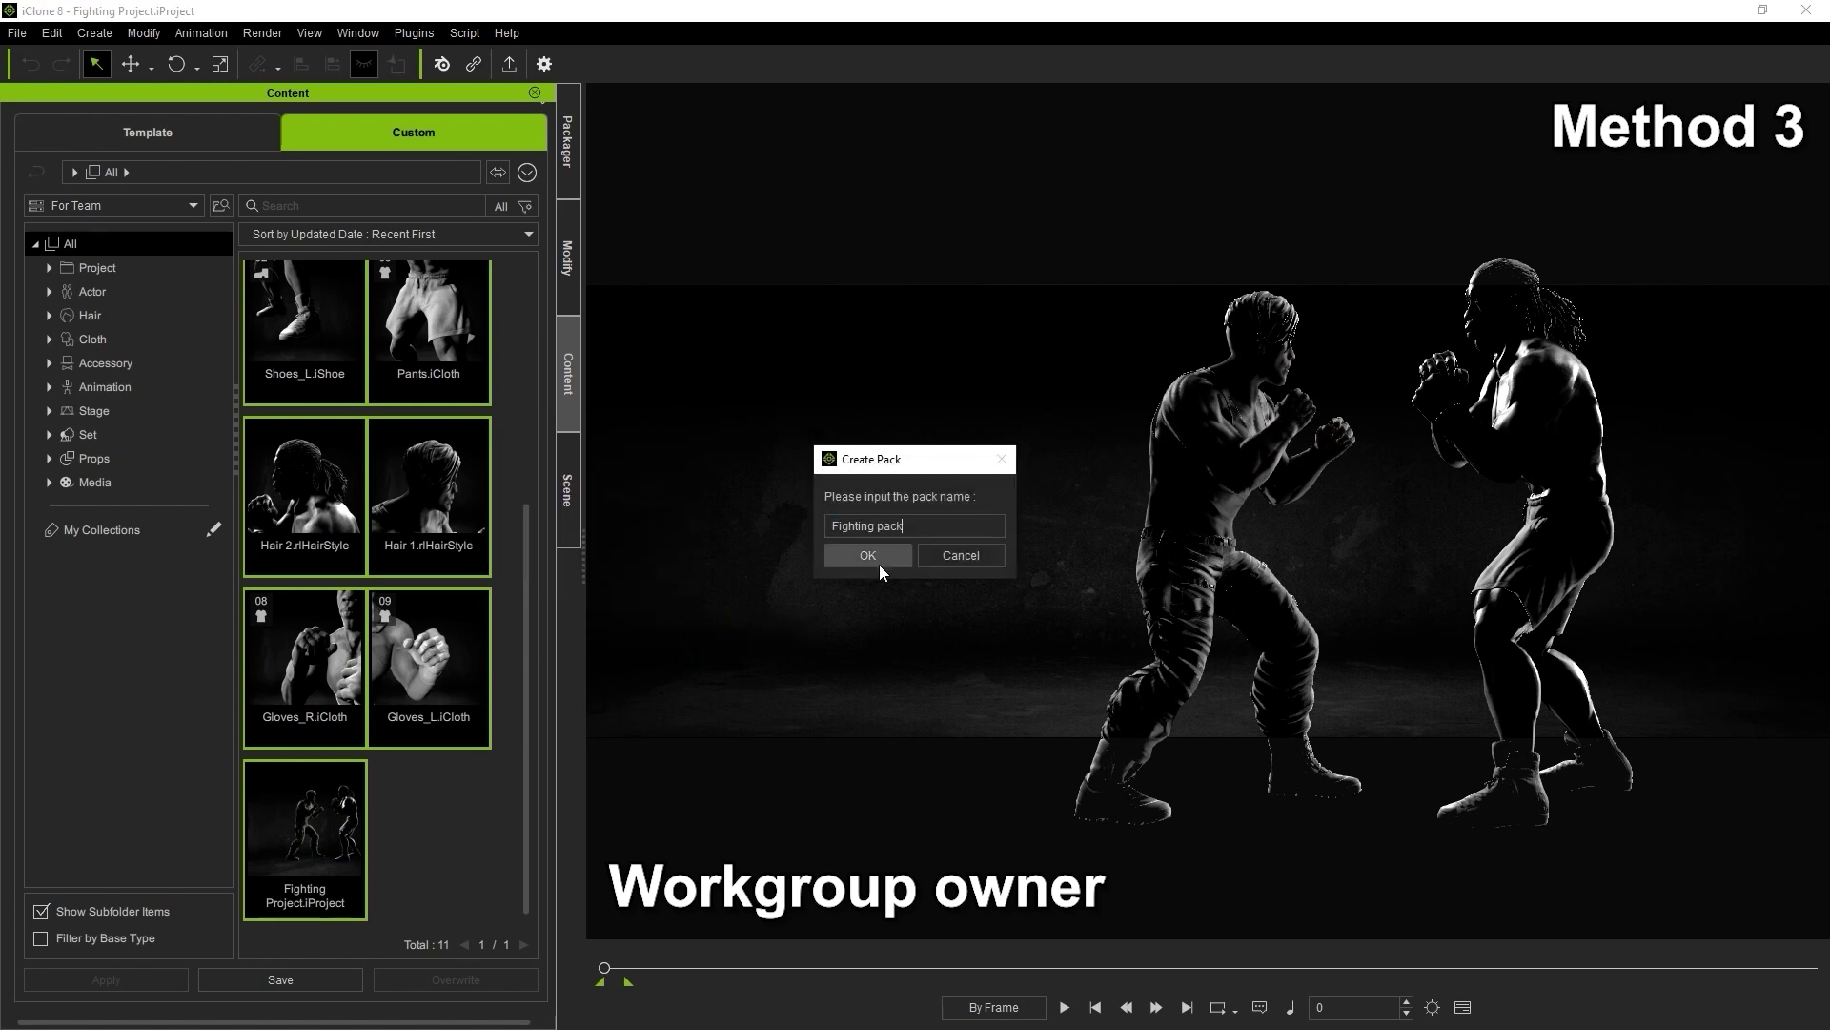
pyautogui.click(875, 560)
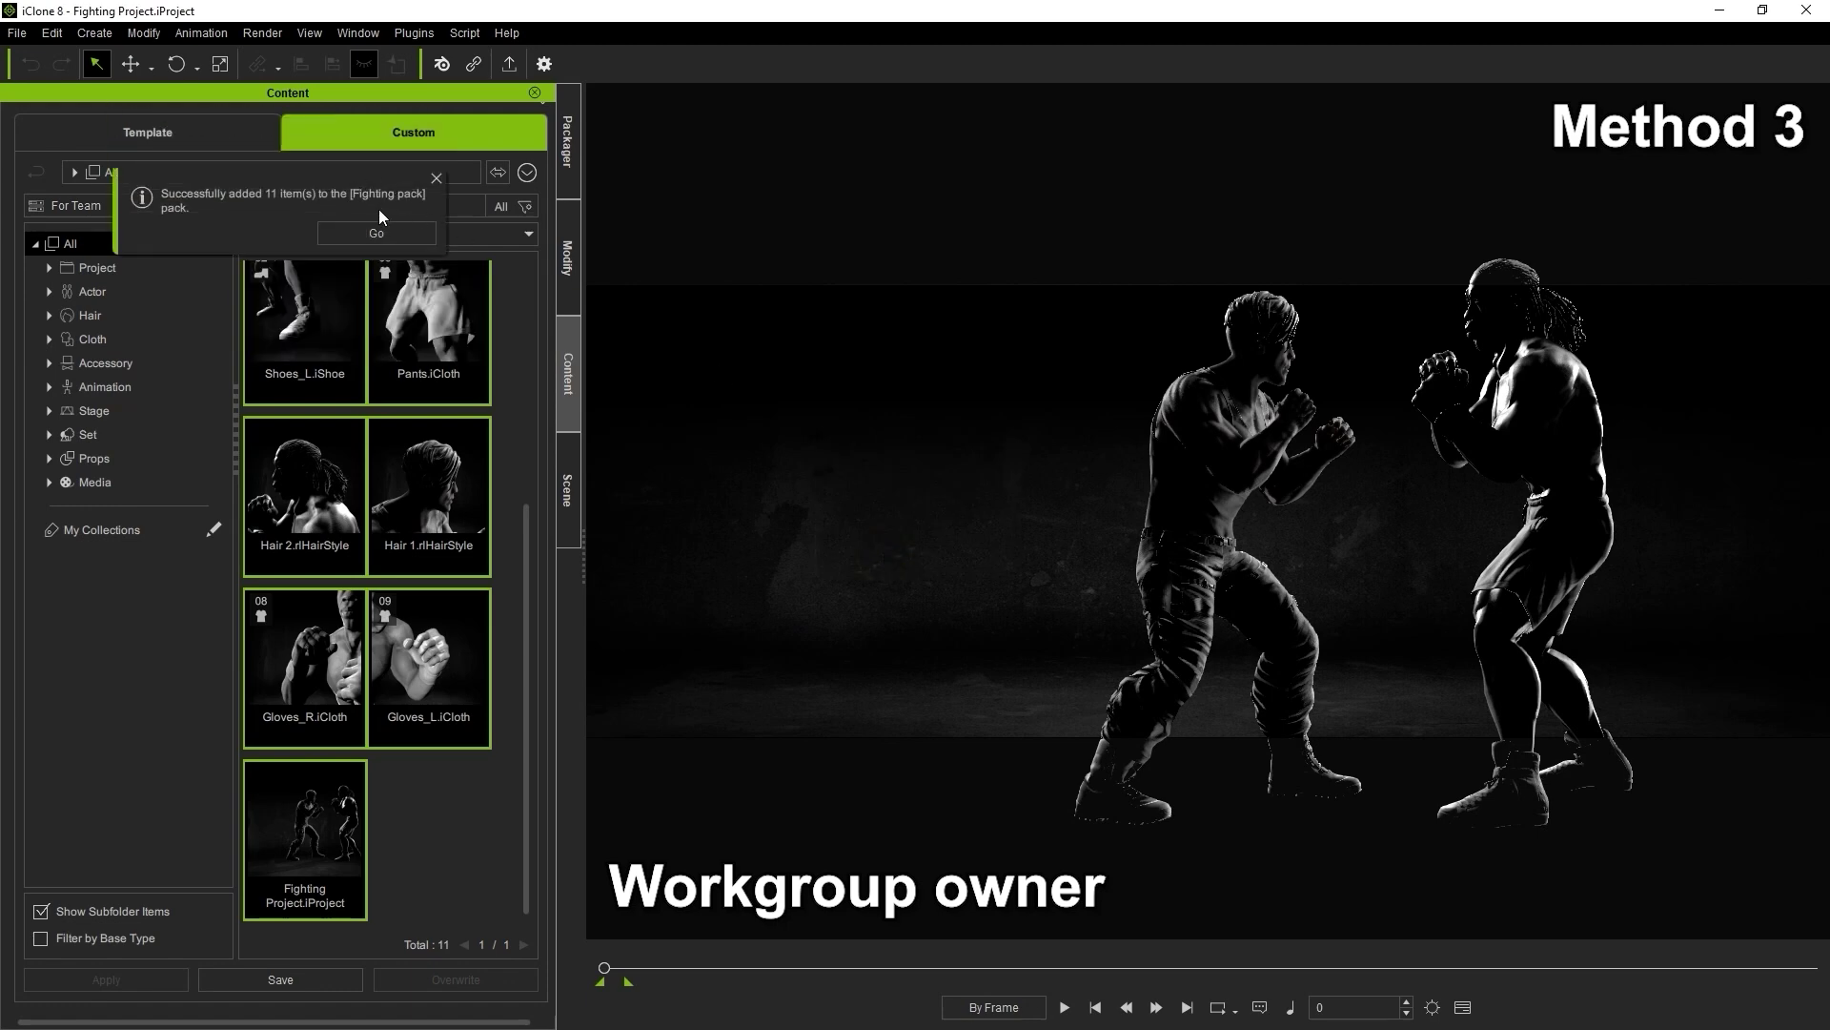
pyautogui.click(378, 233)
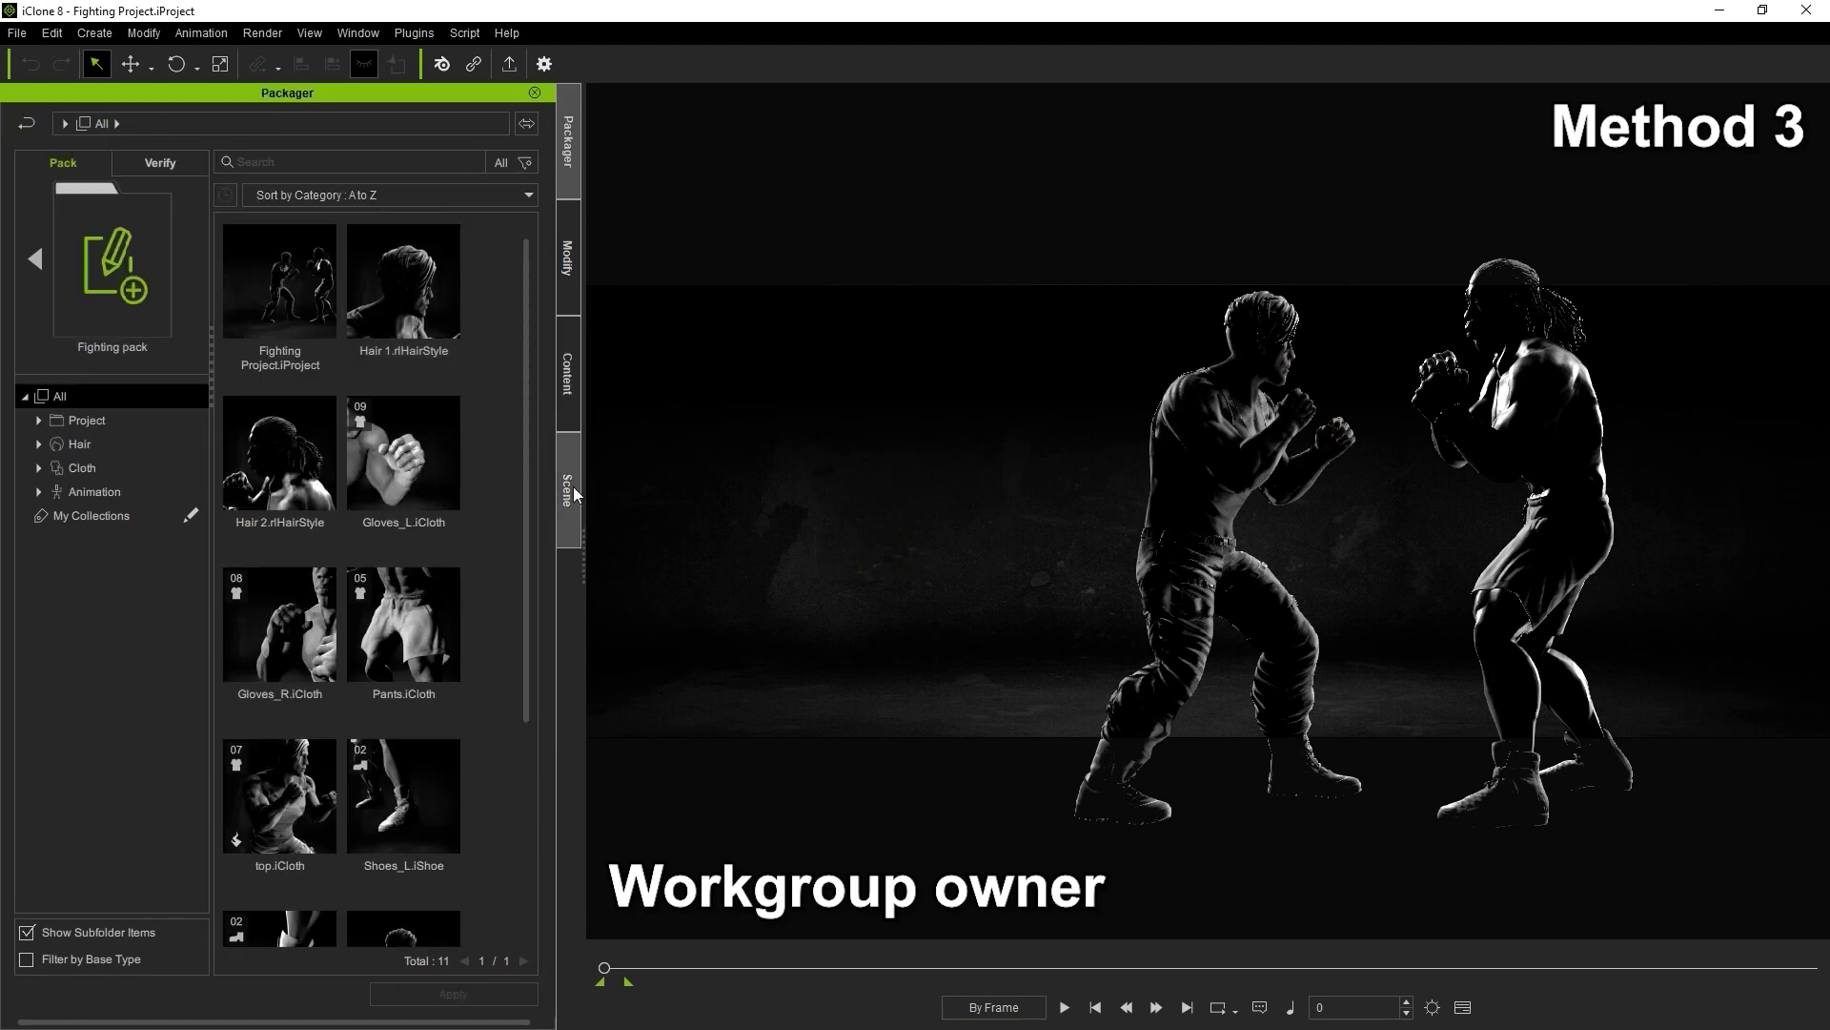
# Export the Fighting pack data to E:\For Team\Reallusion Custom and dismiss the success message
pyautogui.click(36, 267)
pyautogui.rightClick(295, 358)
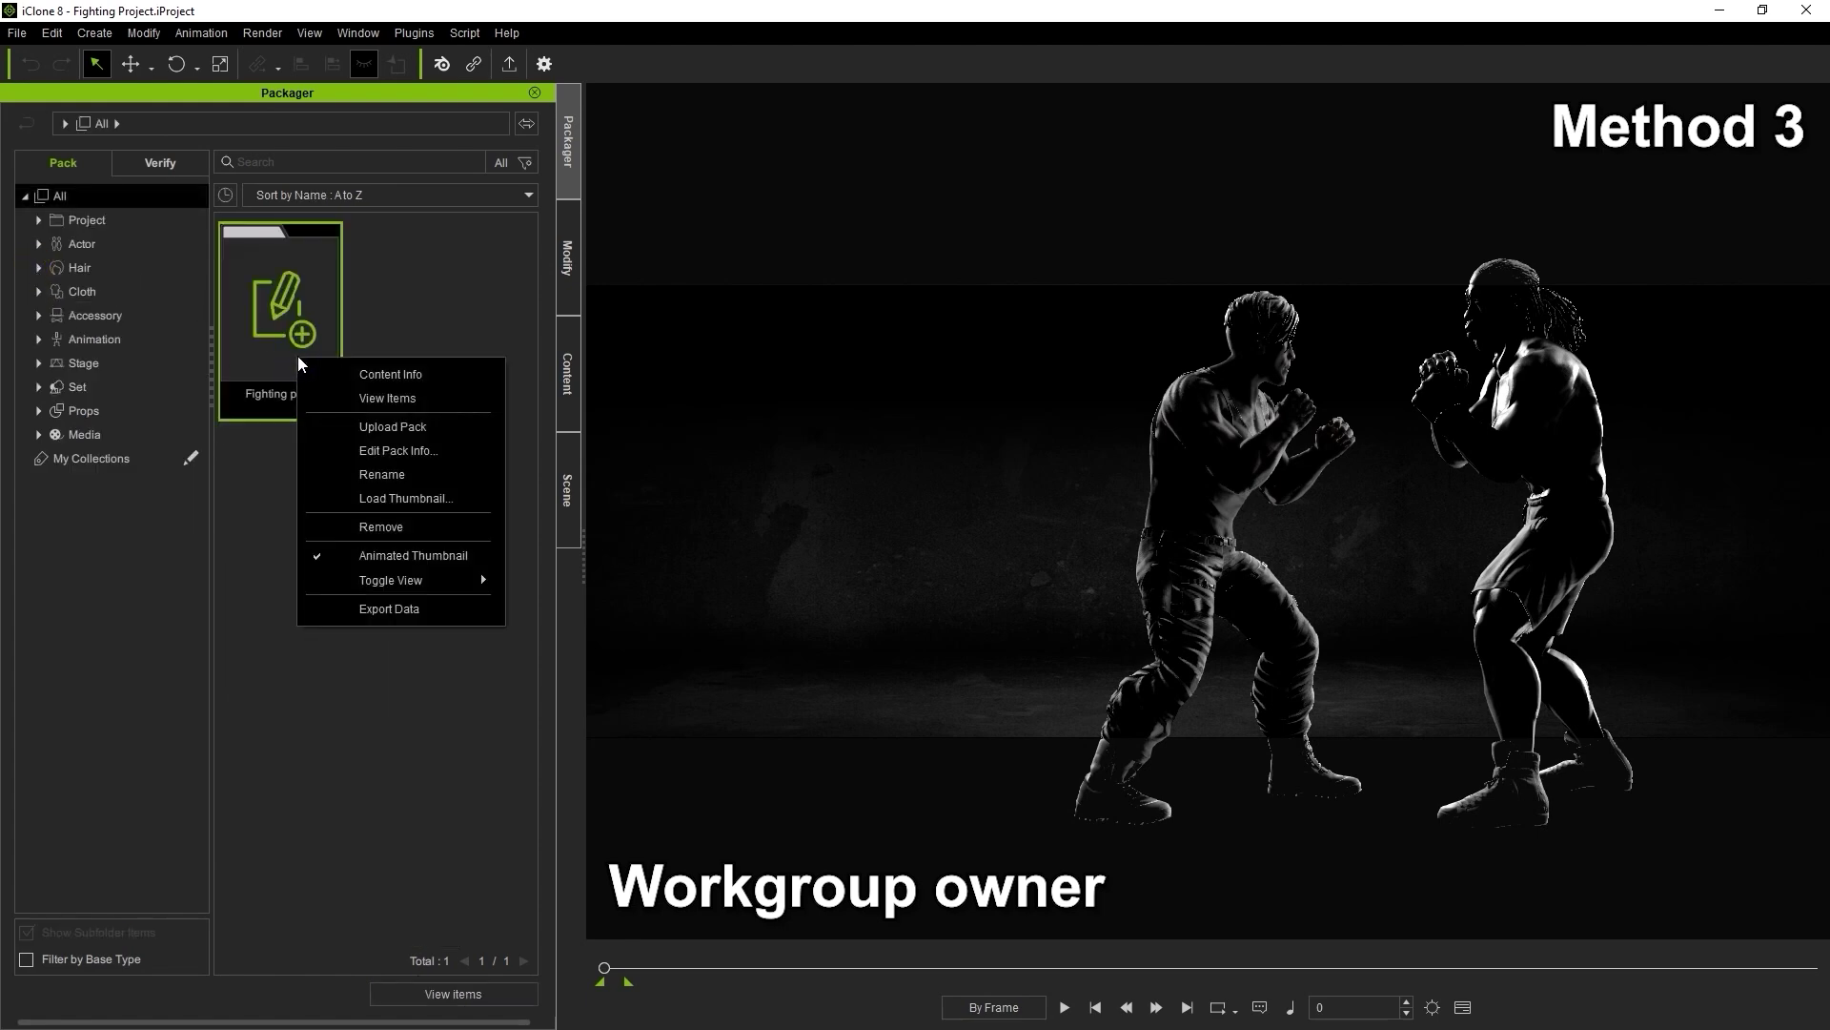
pyautogui.click(450, 604)
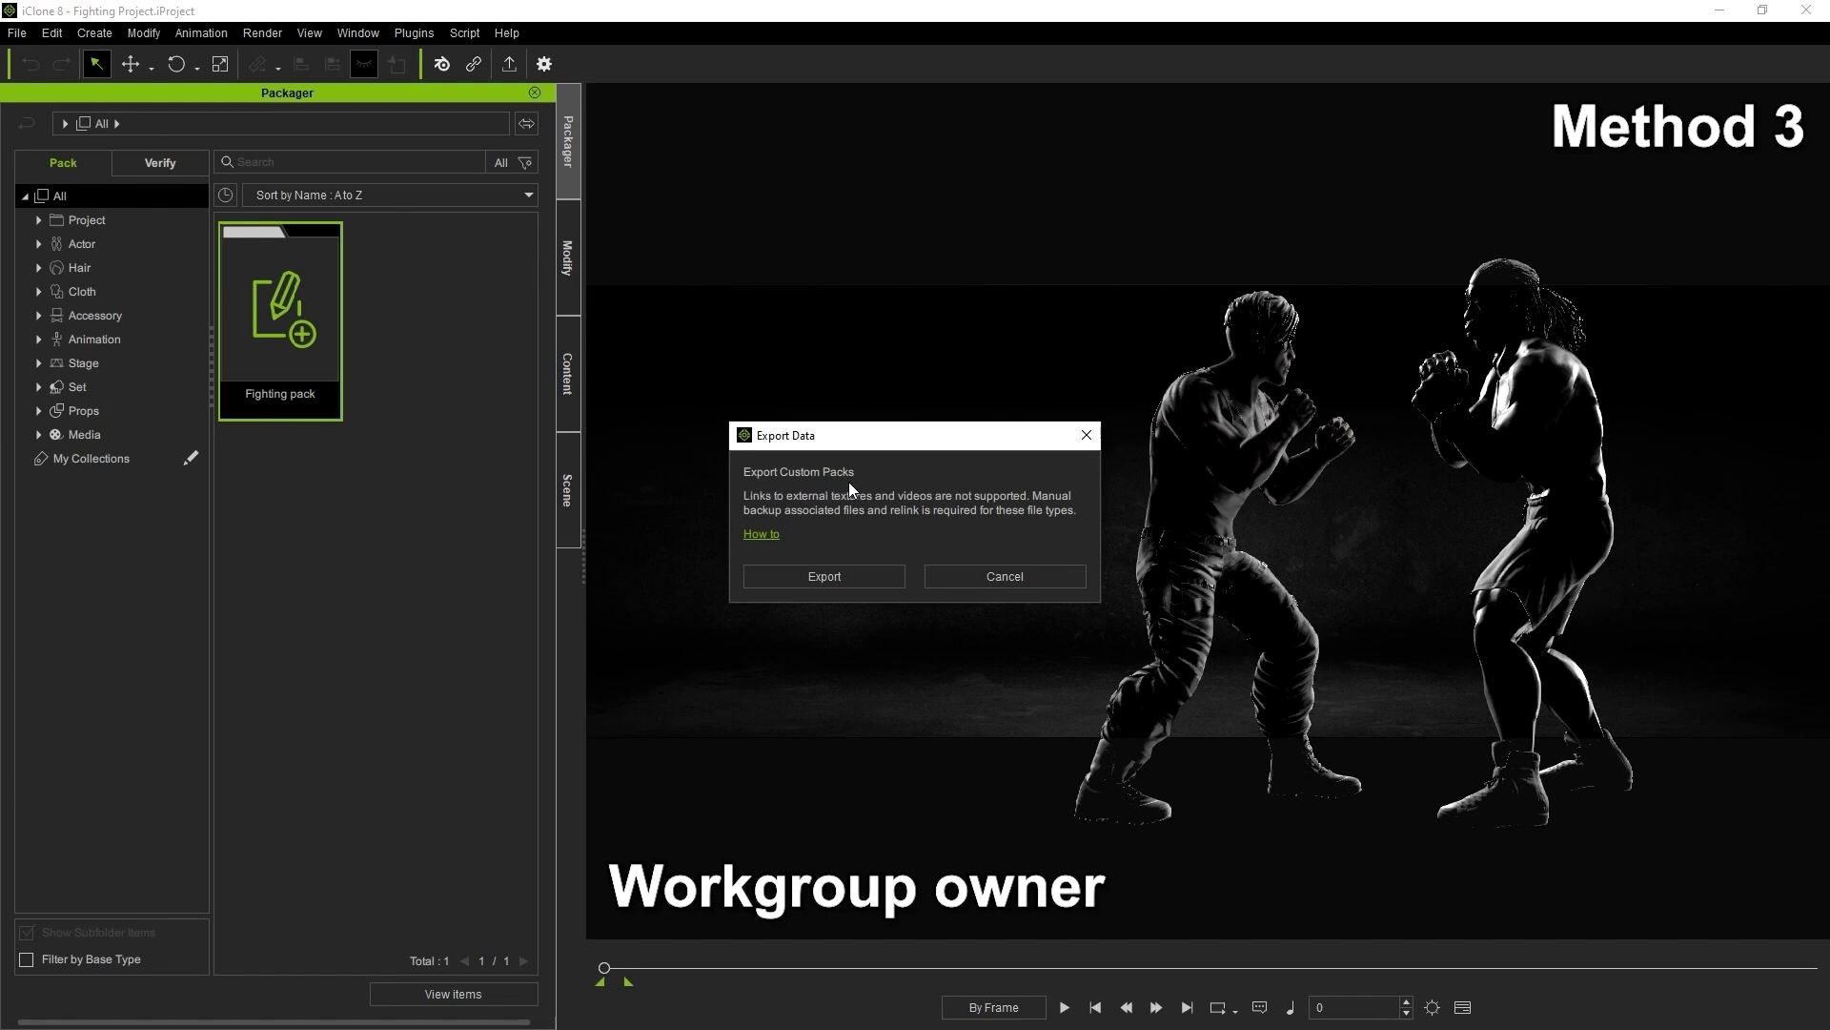
pyautogui.click(867, 586)
pyautogui.scroll(-4, 196, 286)
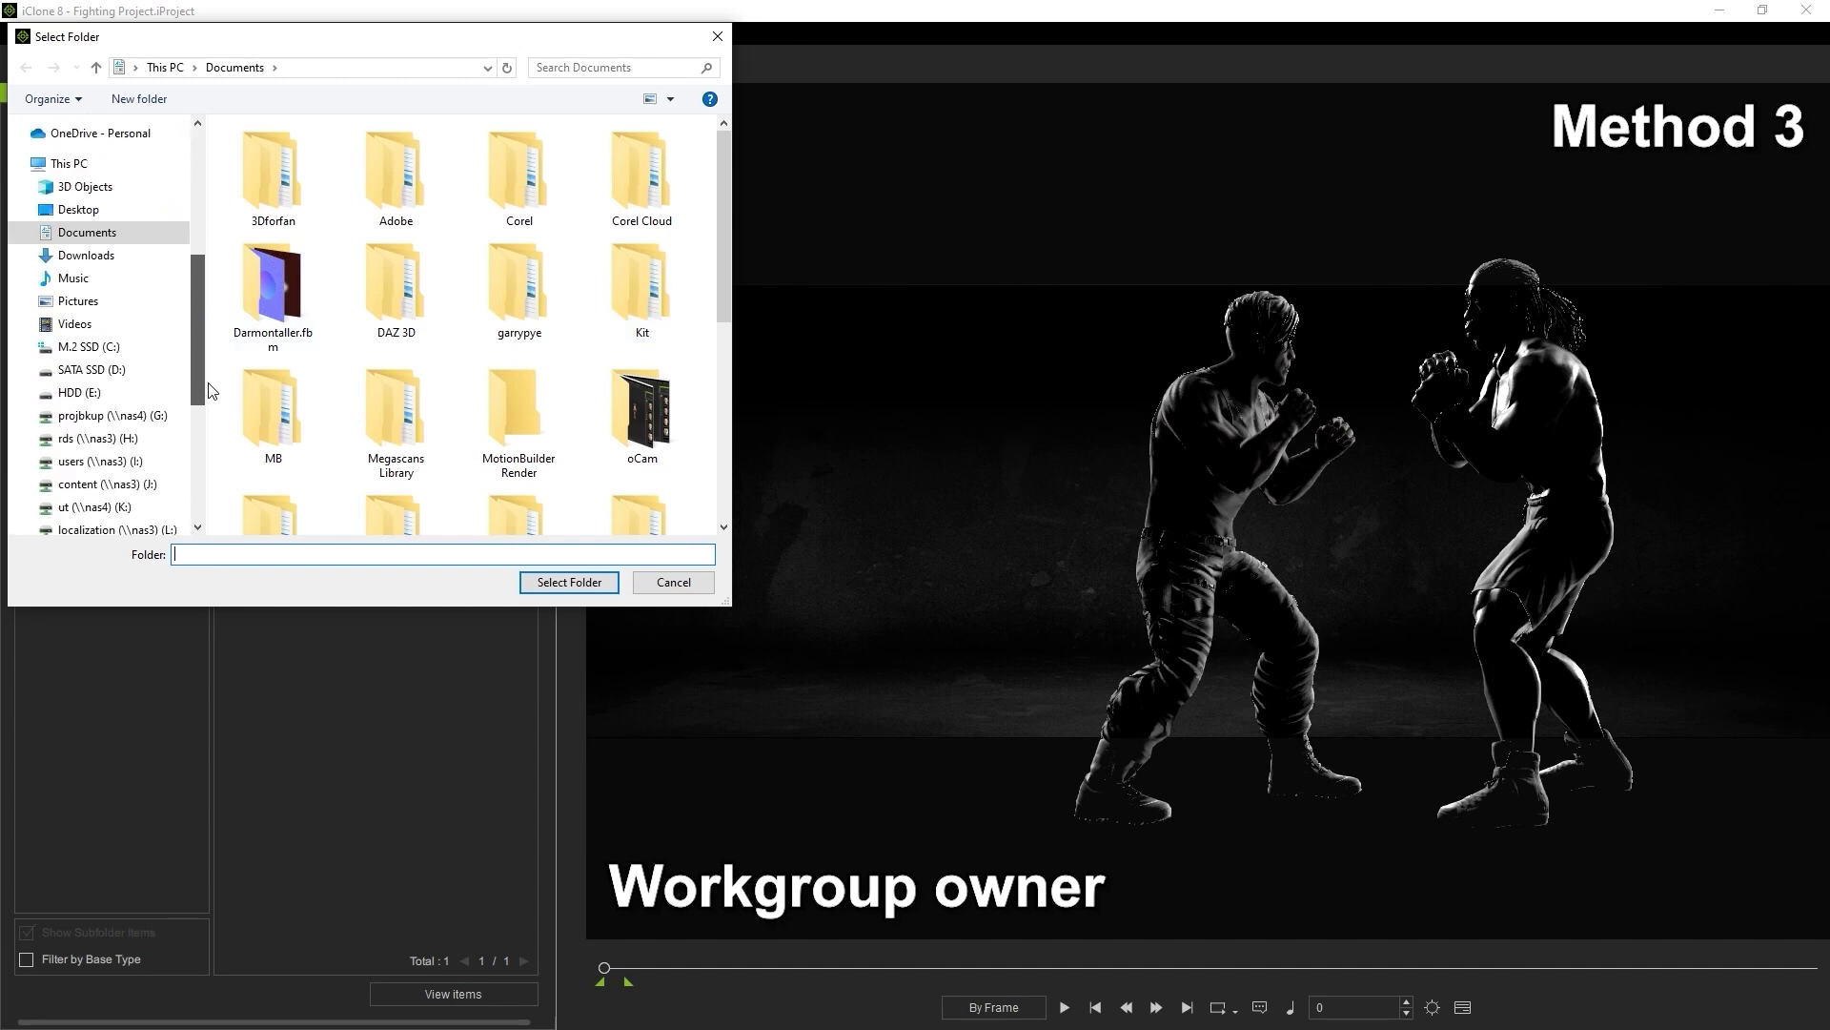
pyautogui.click(141, 406)
pyautogui.doubleClick(305, 162)
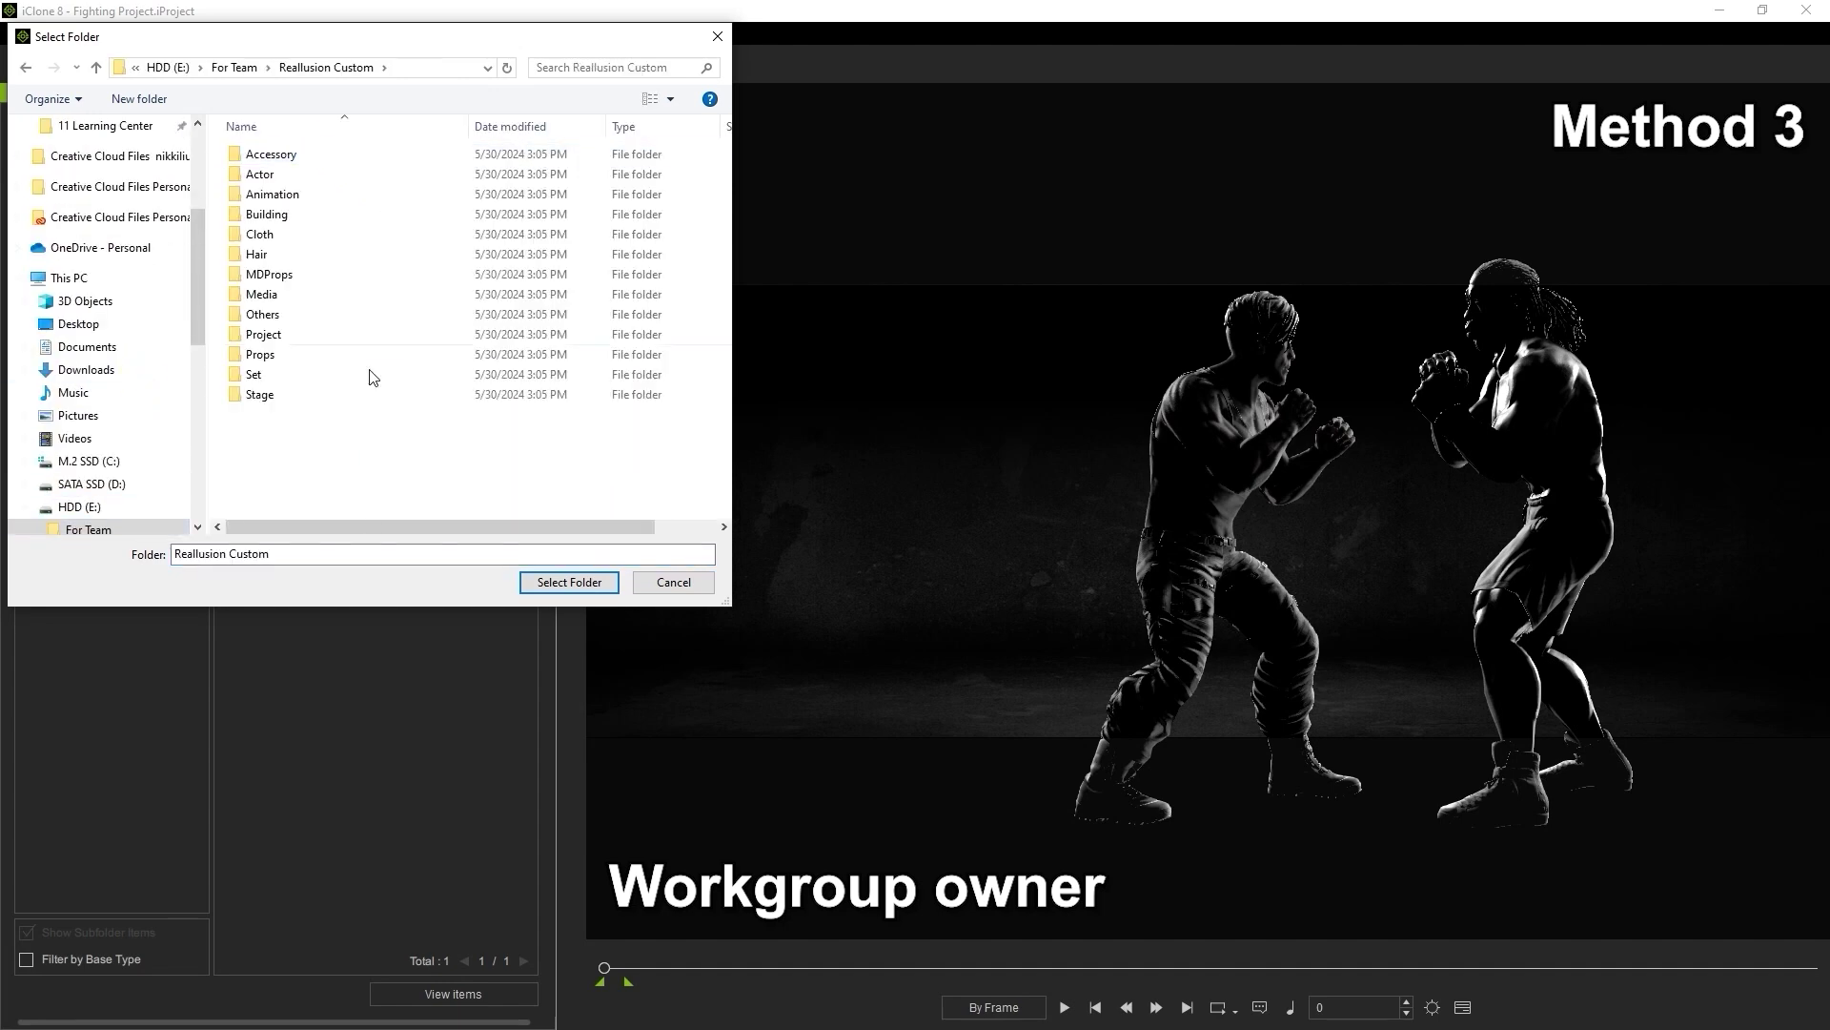
pyautogui.click(534, 582)
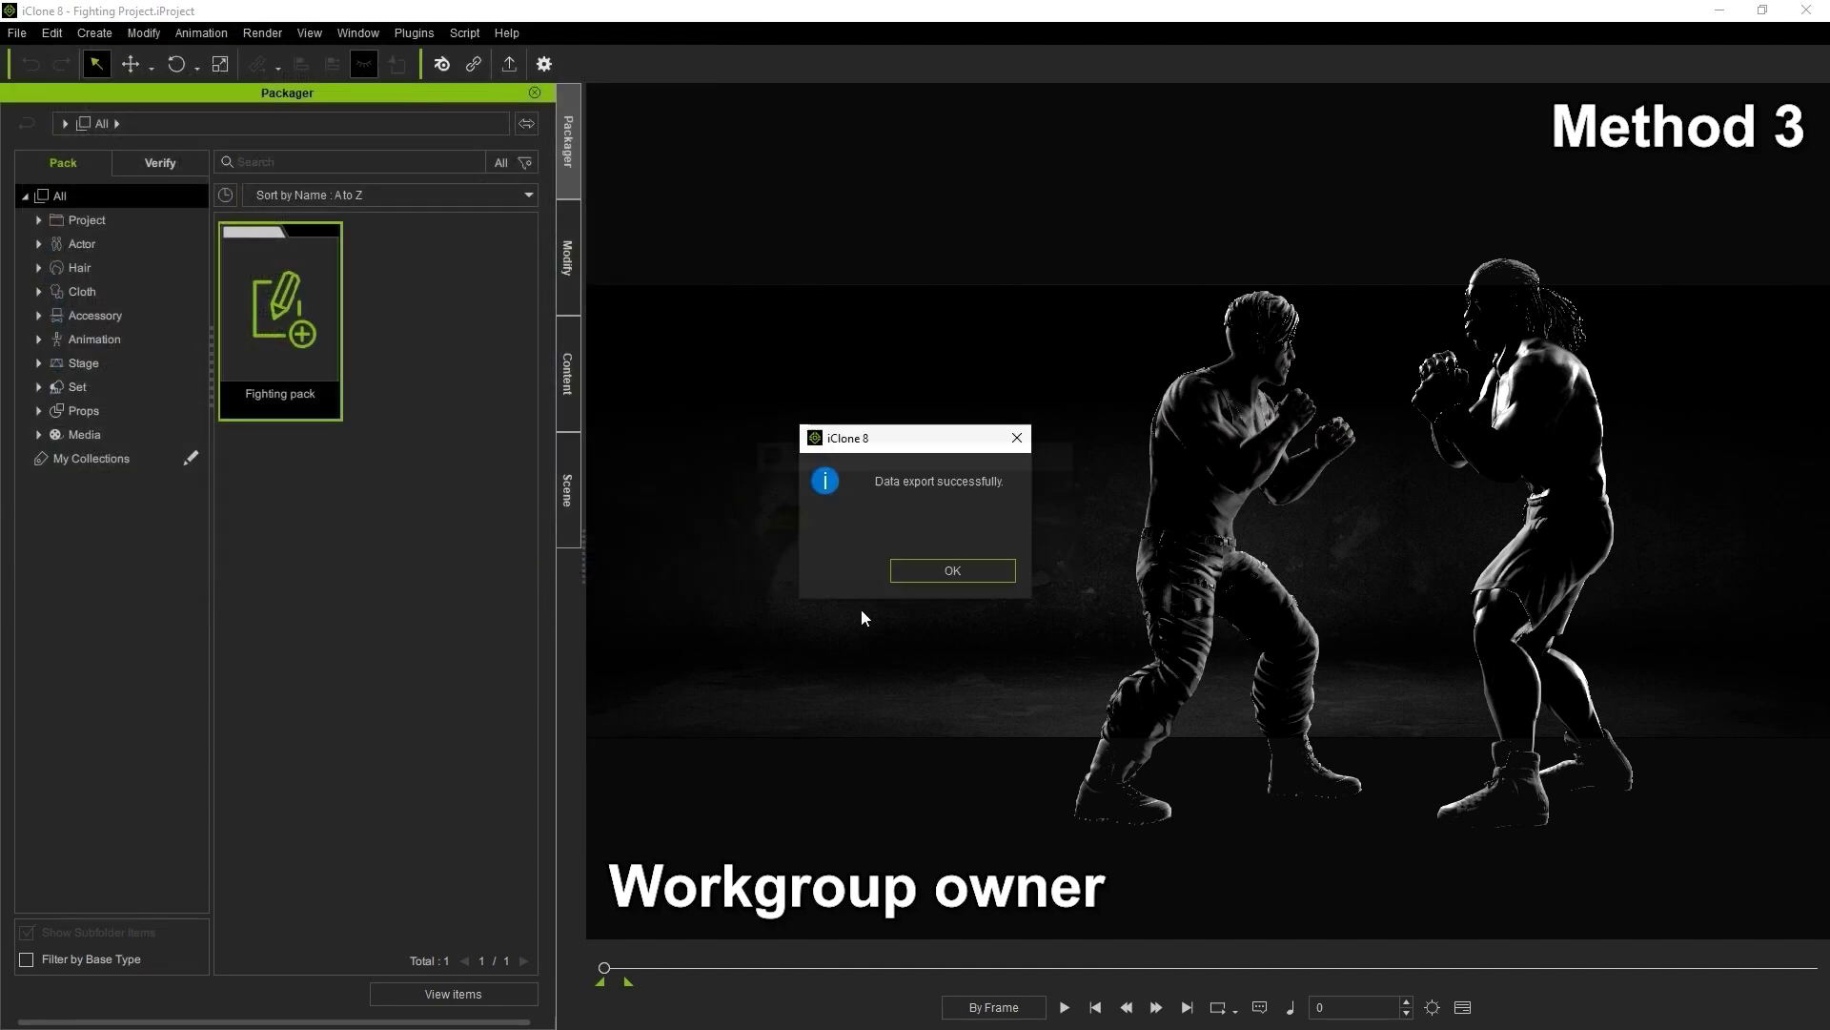
pyautogui.click(920, 571)
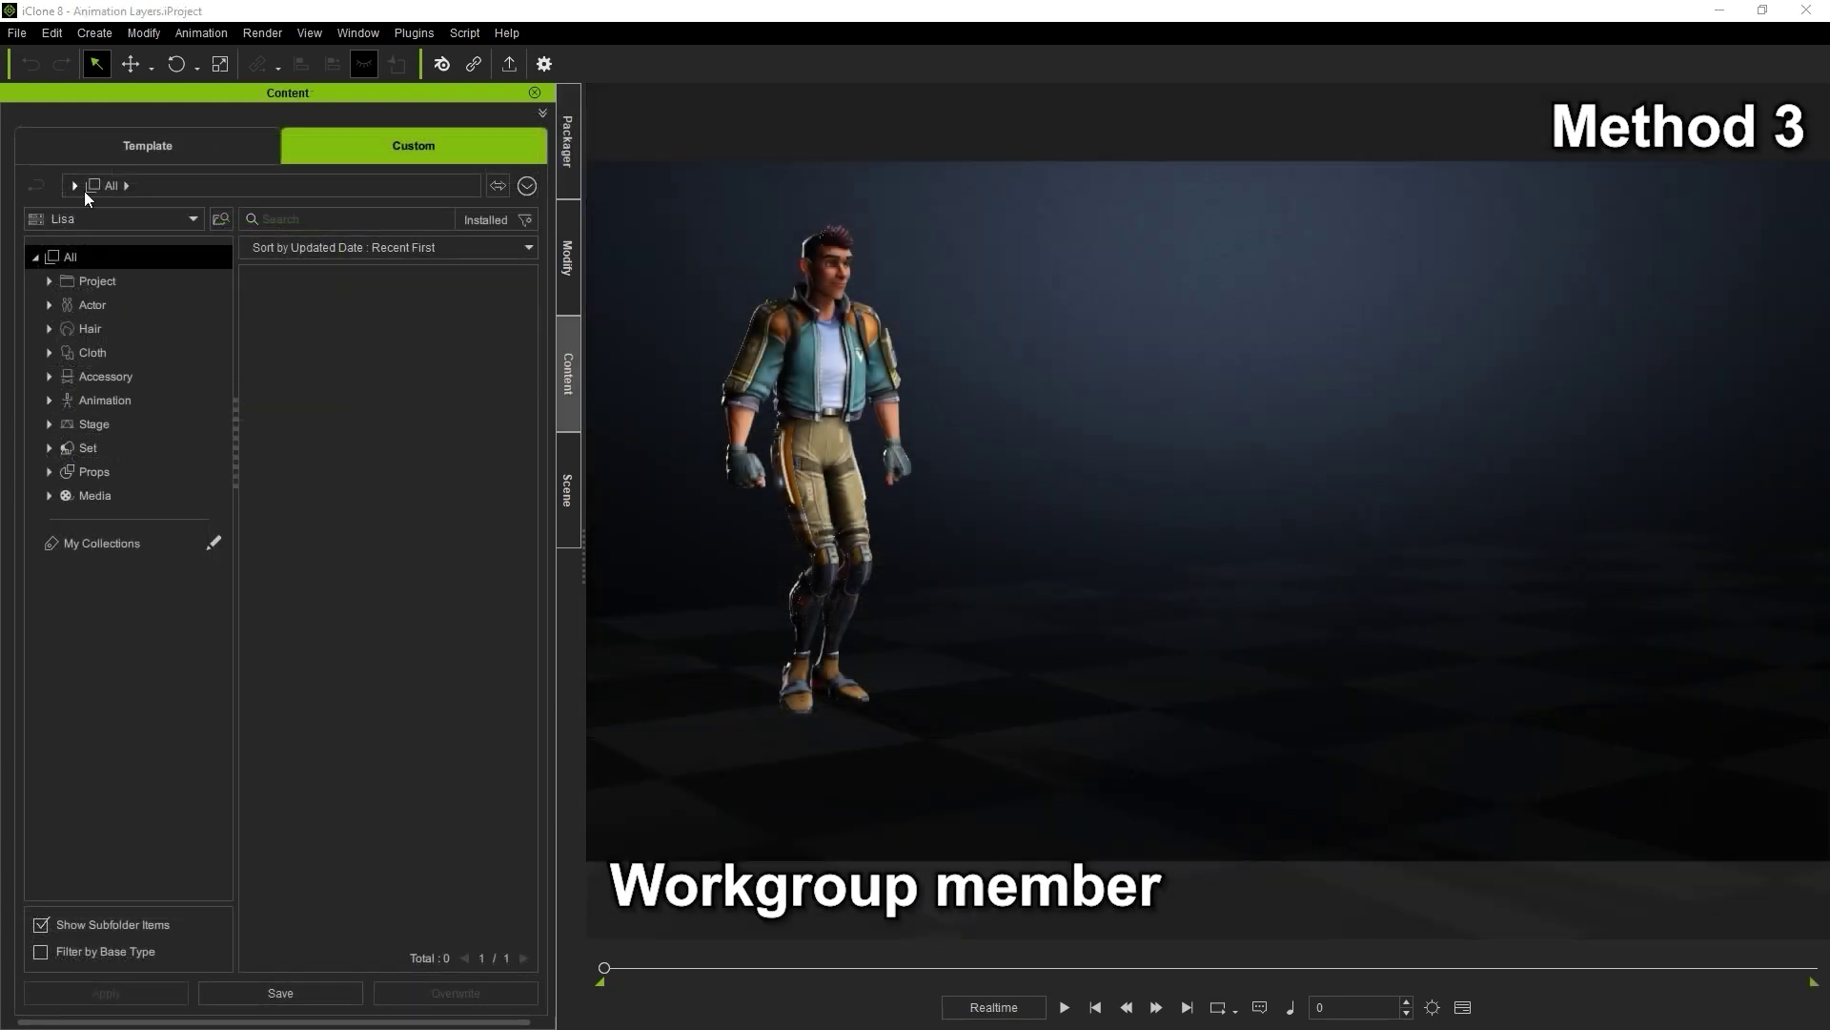
# From the pack manager, start importing pack data into the current target library
pyautogui.click(565, 153)
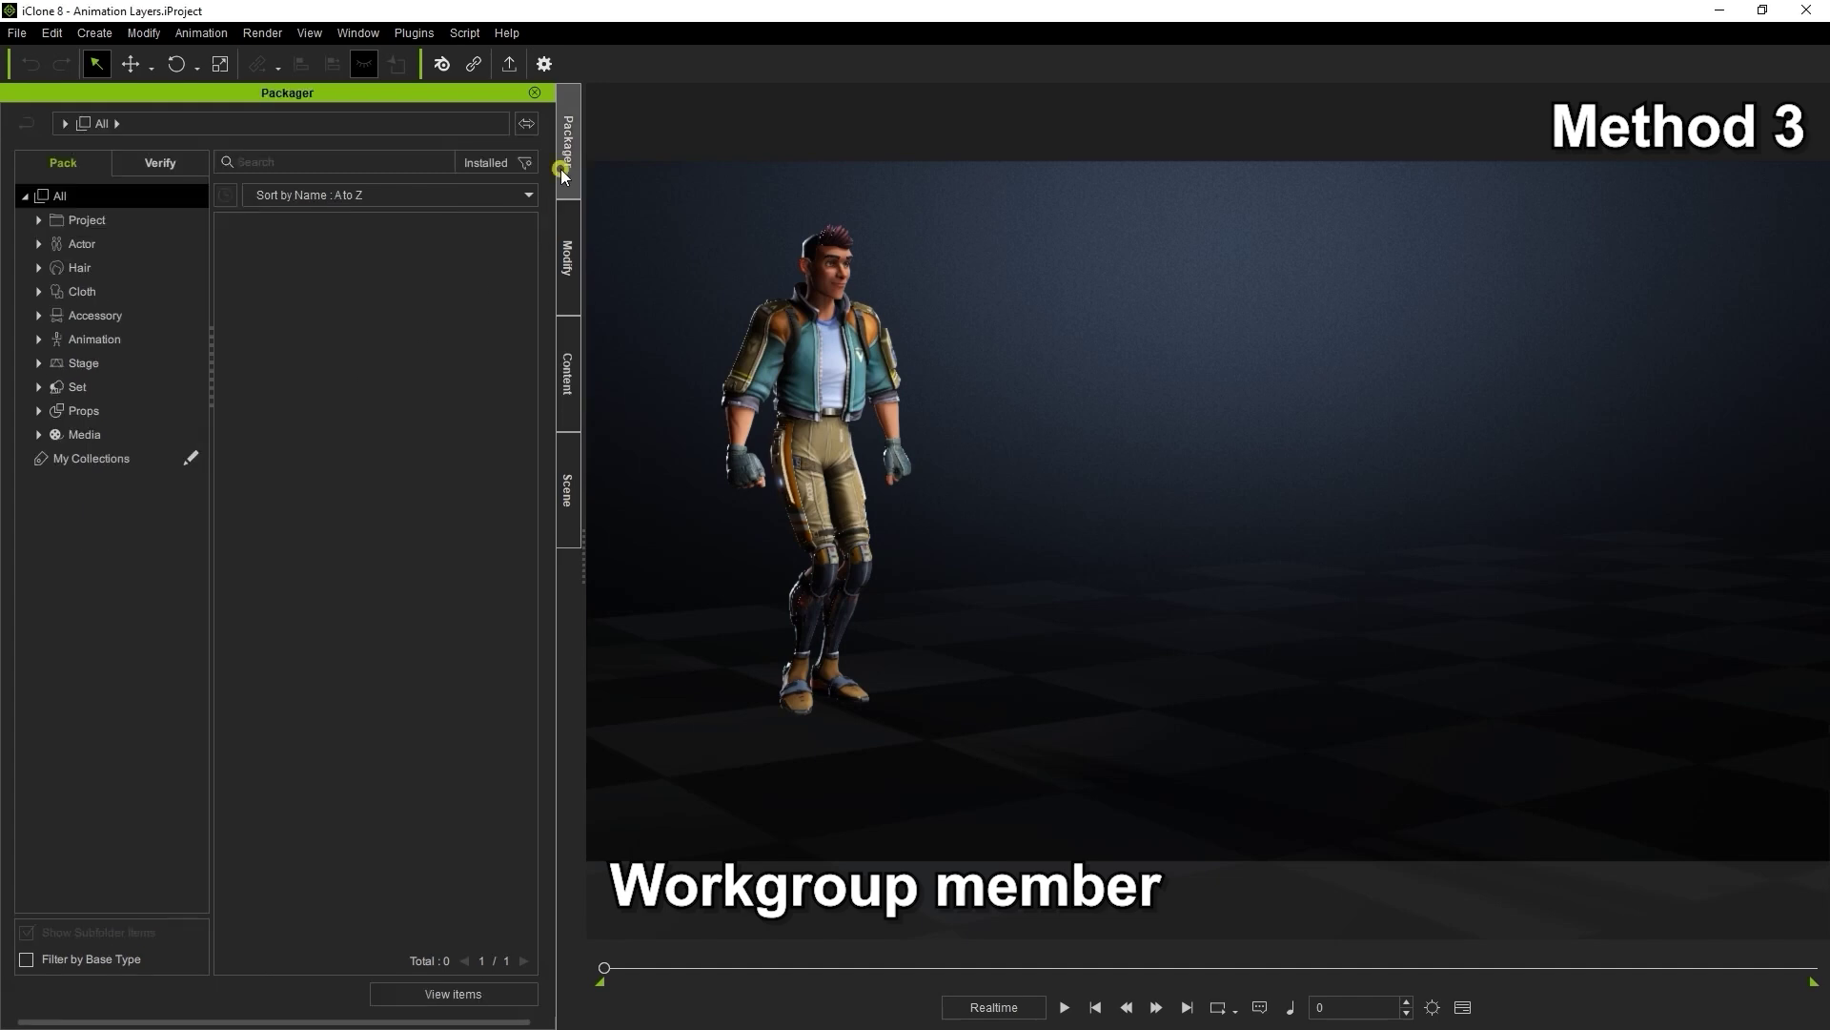
pyautogui.rightClick(288, 331)
pyautogui.click(334, 457)
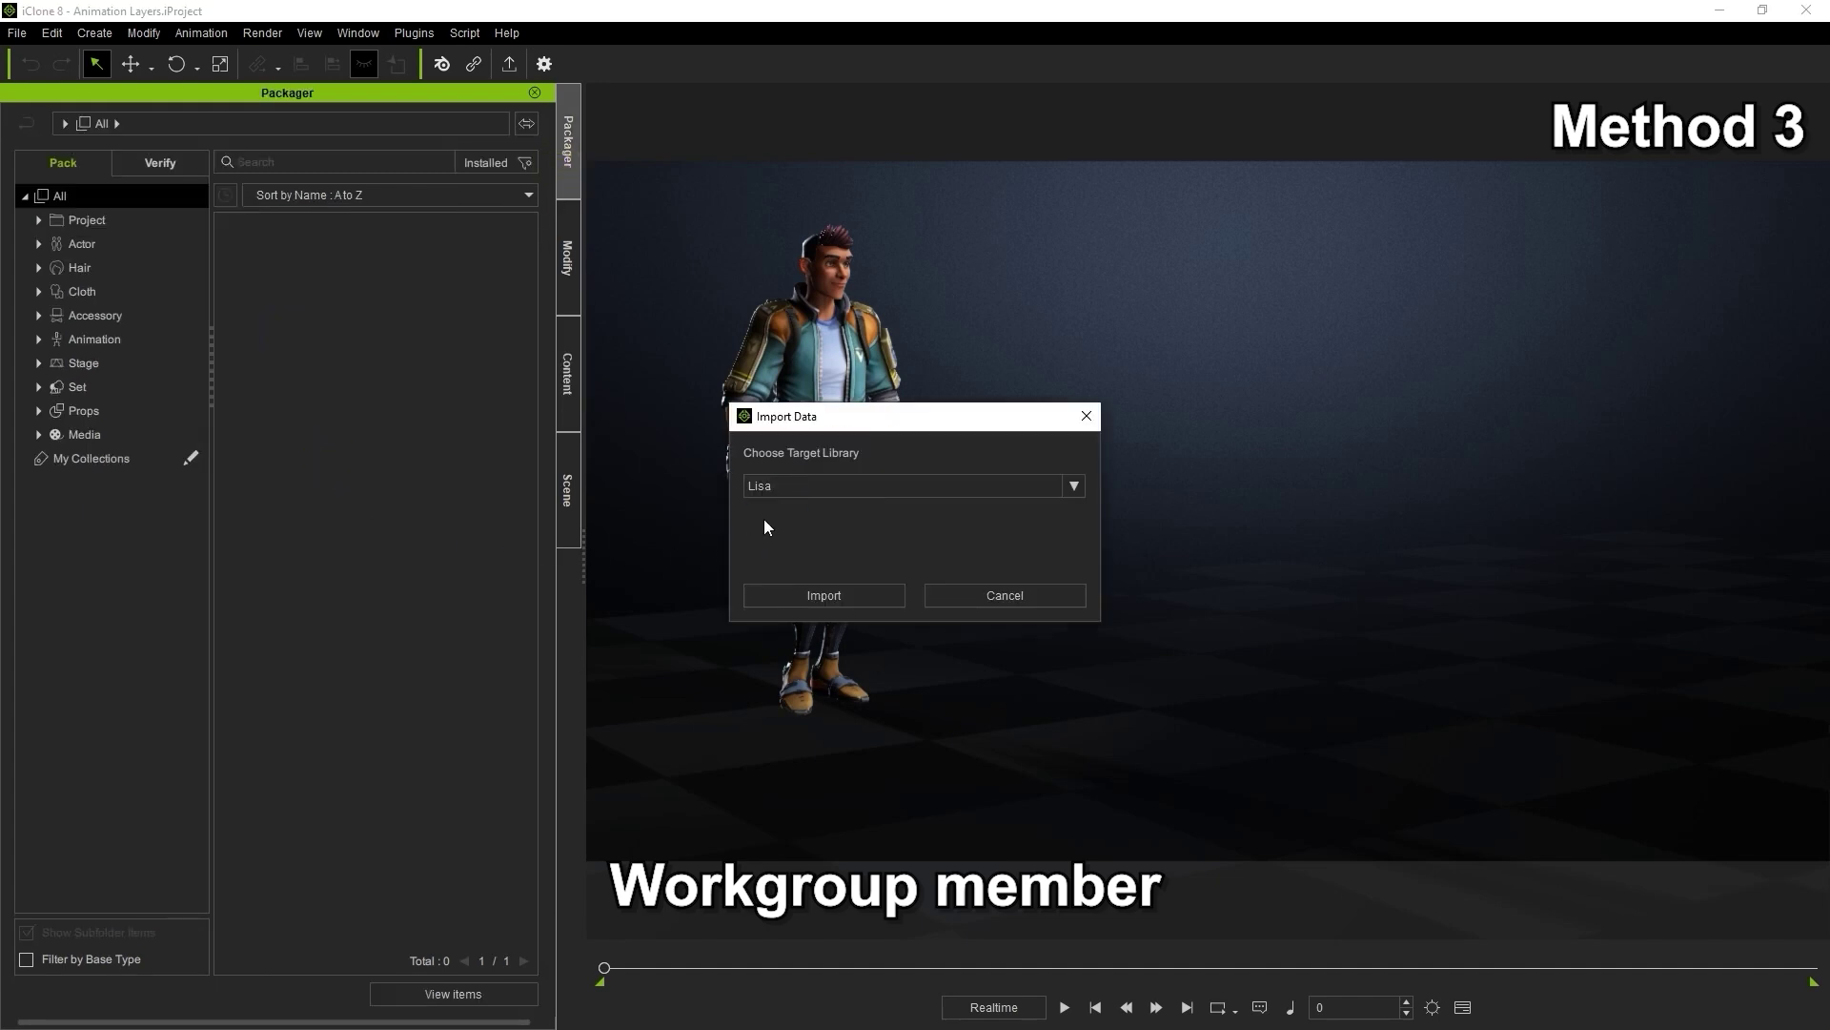
pyautogui.click(1073, 486)
pyautogui.click(1074, 487)
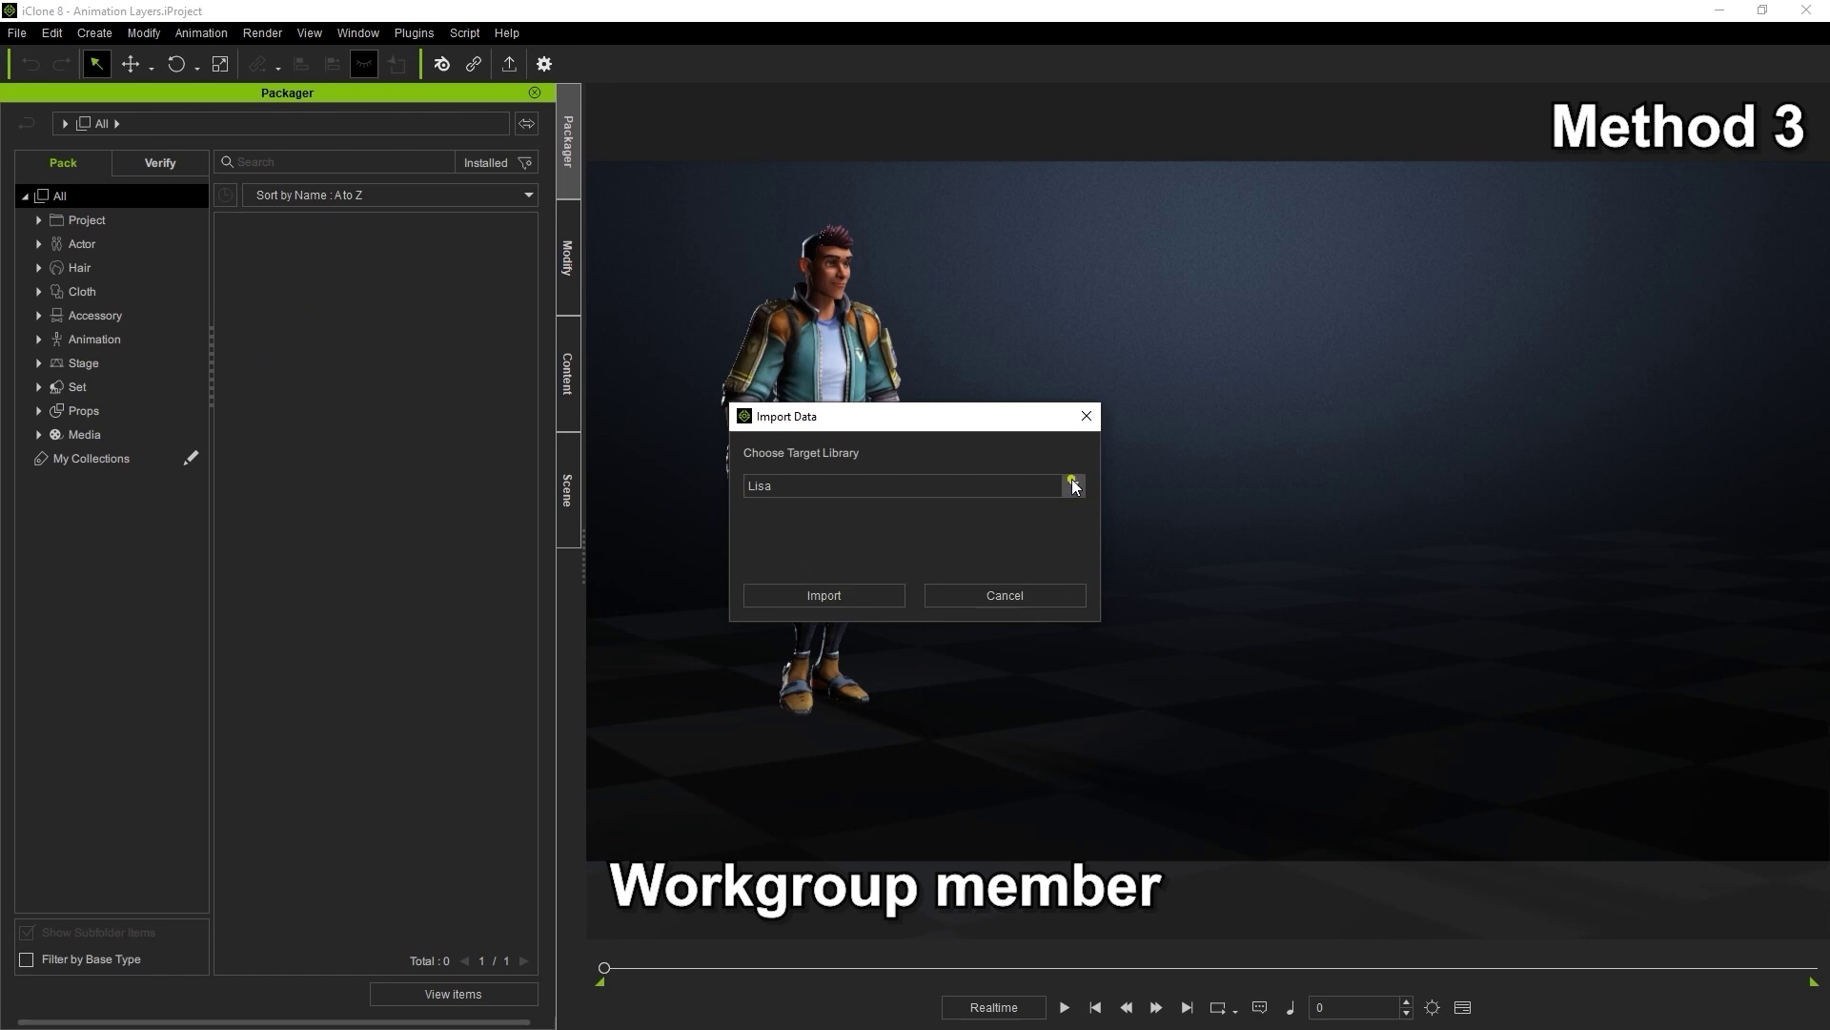
pyautogui.click(877, 593)
# Import the Fighting pack folder from E:\For Team and acknowledge the success message
pyautogui.moveTo(722, 442); pyautogui.dragTo(722, 590)
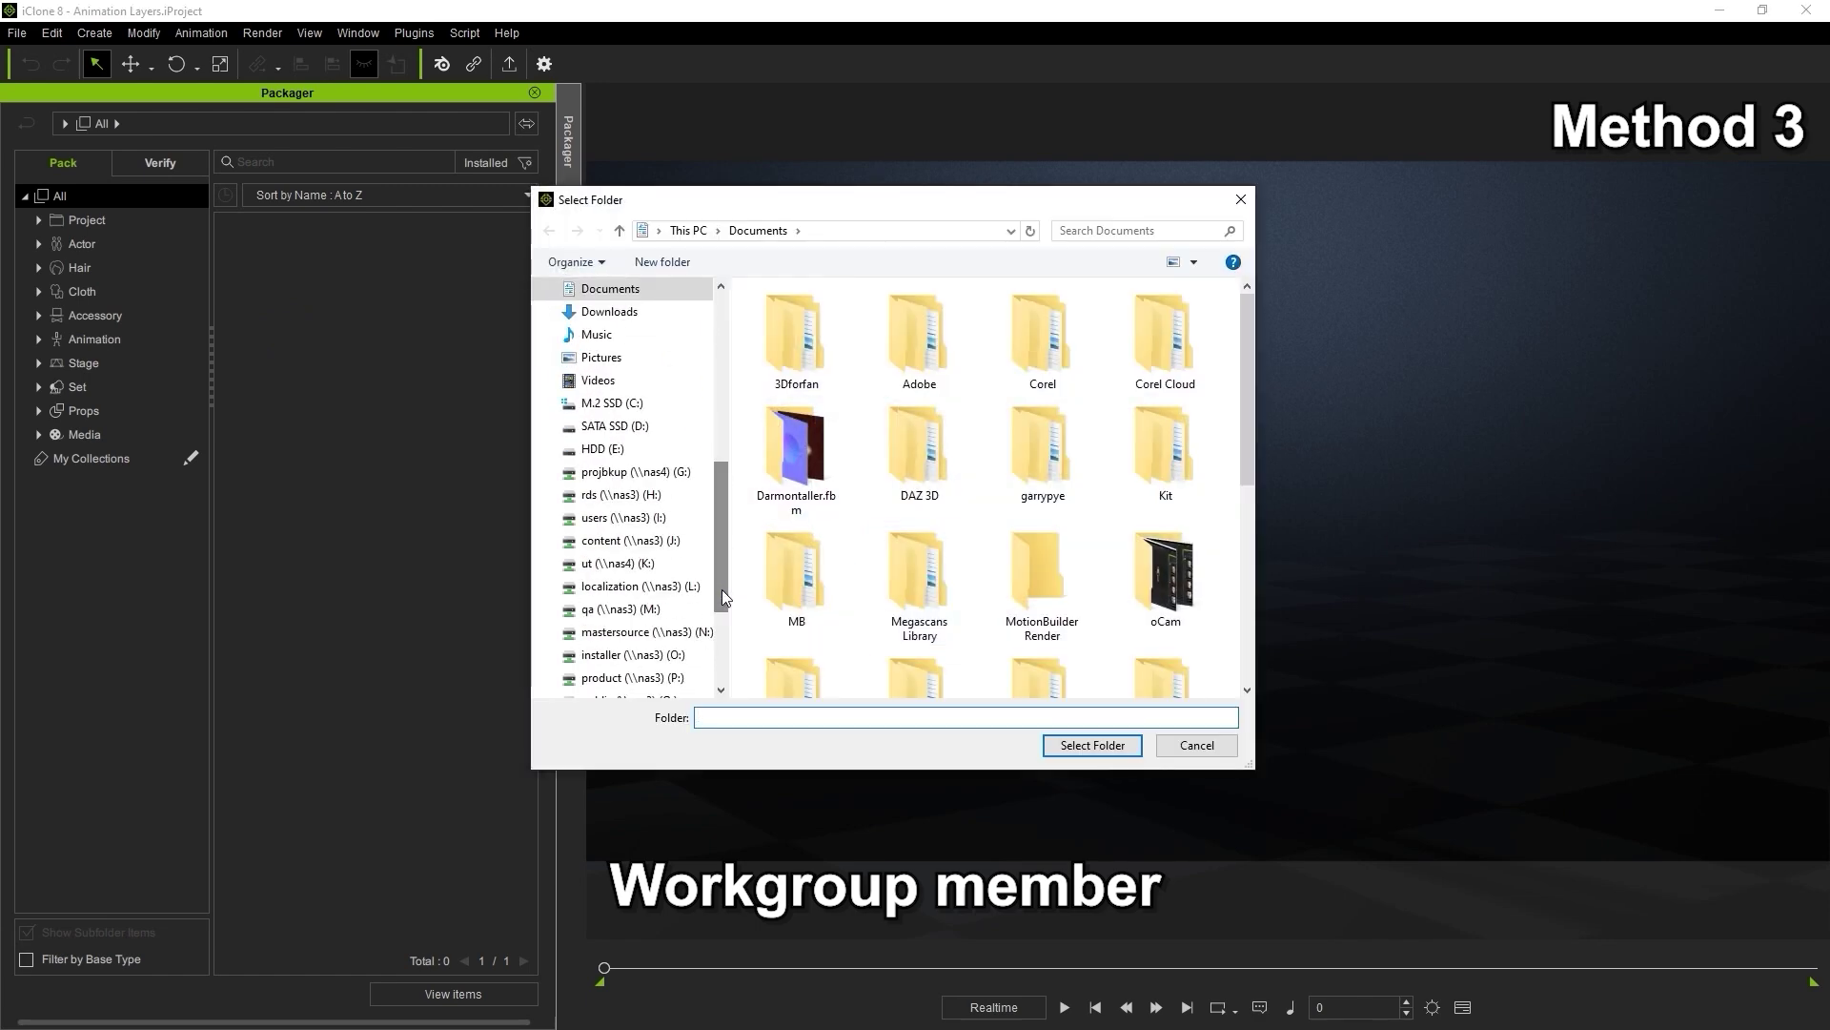
pyautogui.click(610, 449)
pyautogui.doubleClick(827, 322)
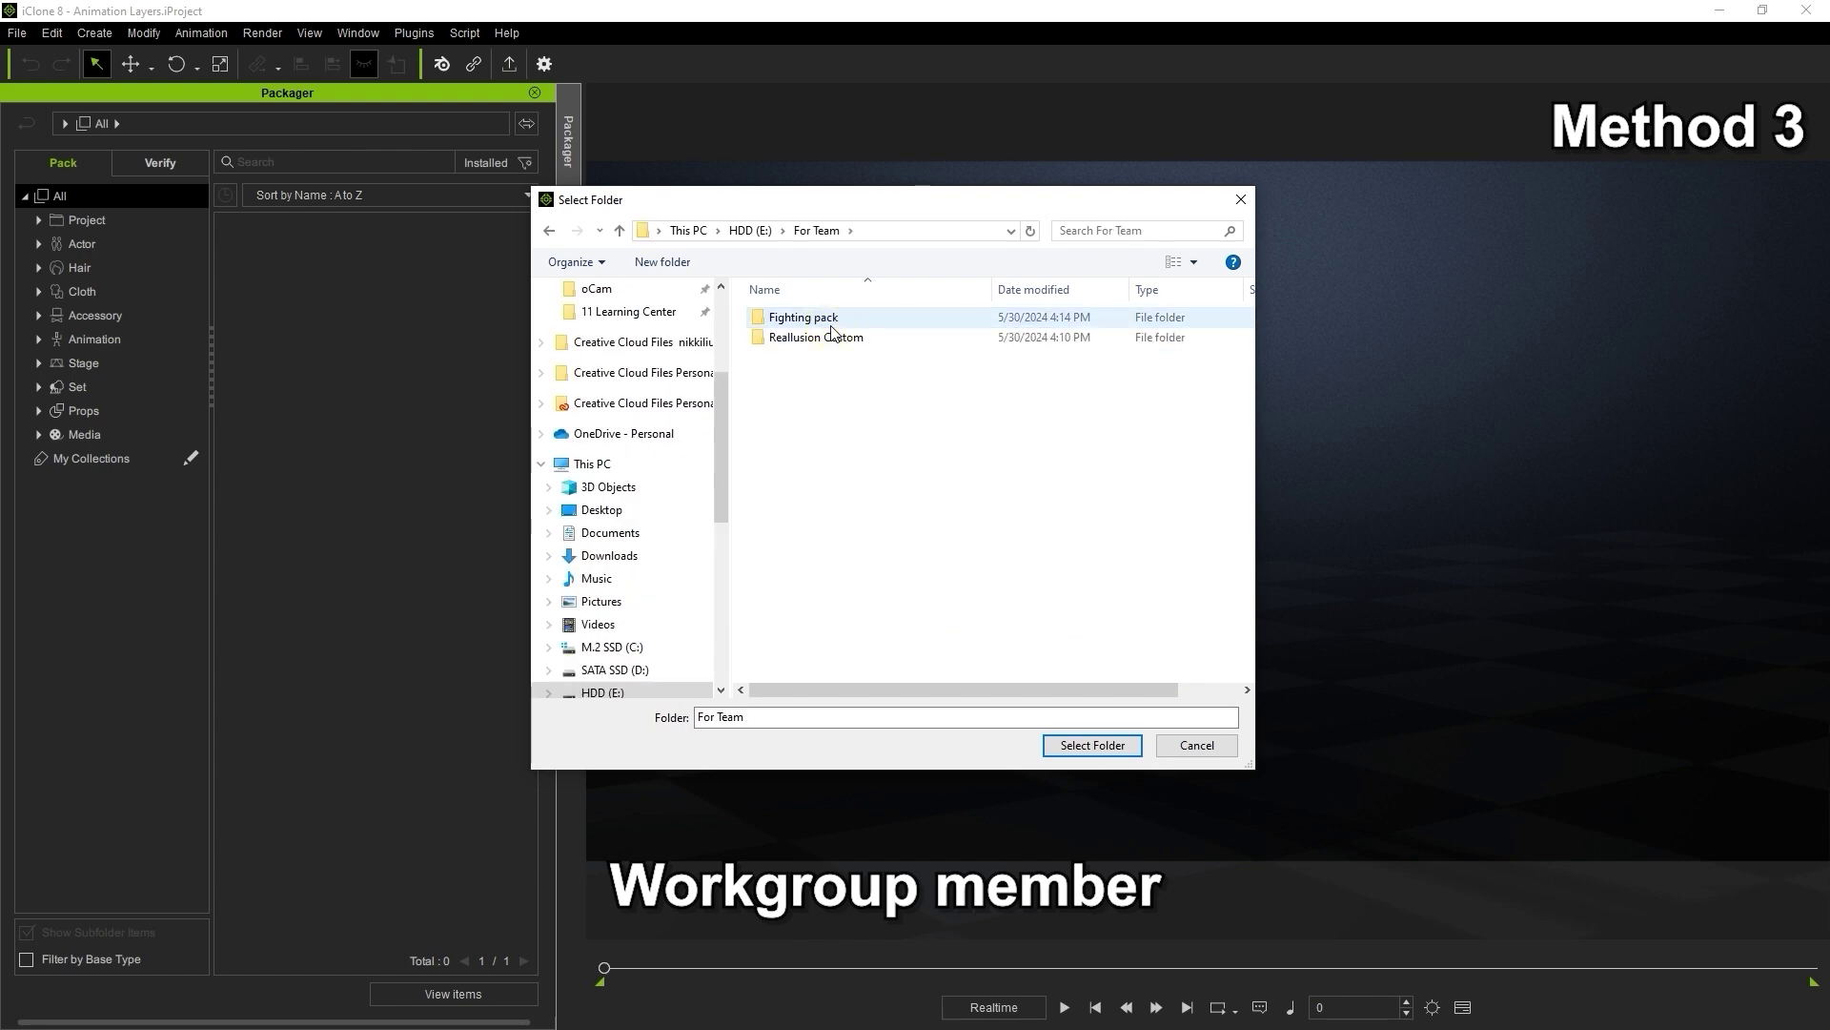
pyautogui.click(831, 324)
pyautogui.click(1058, 749)
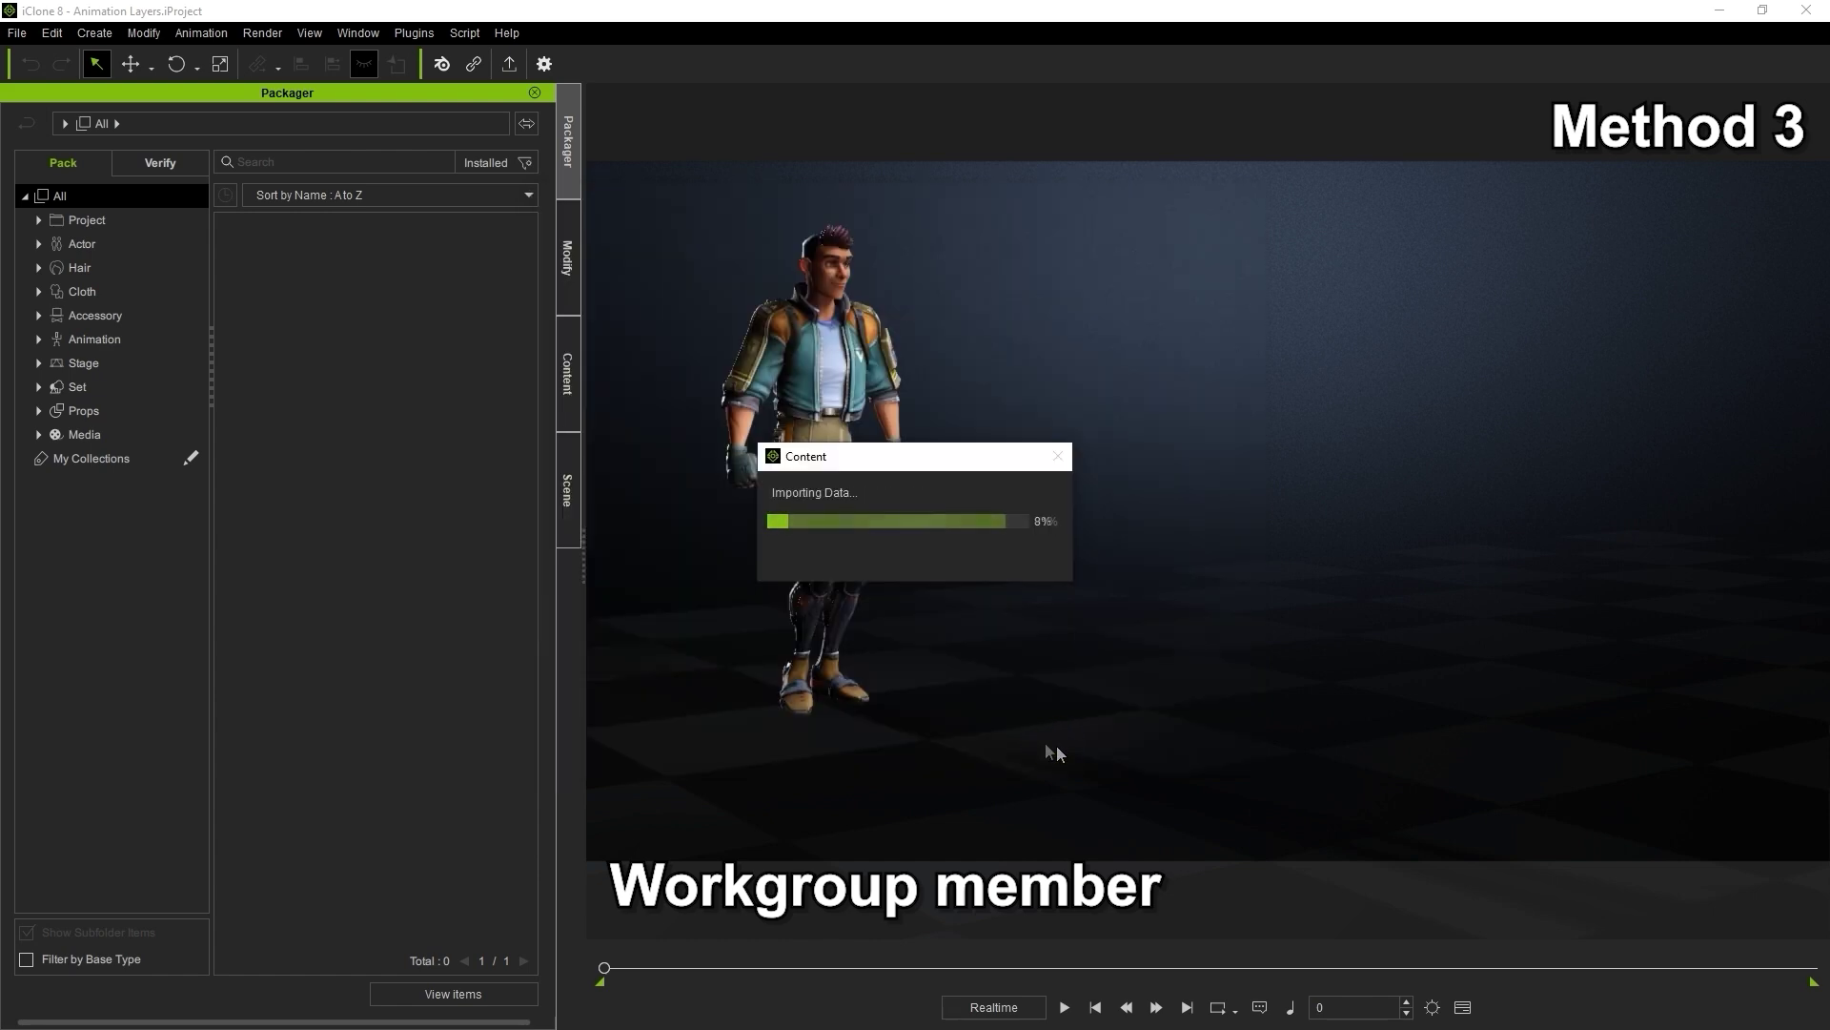
pyautogui.click(994, 573)
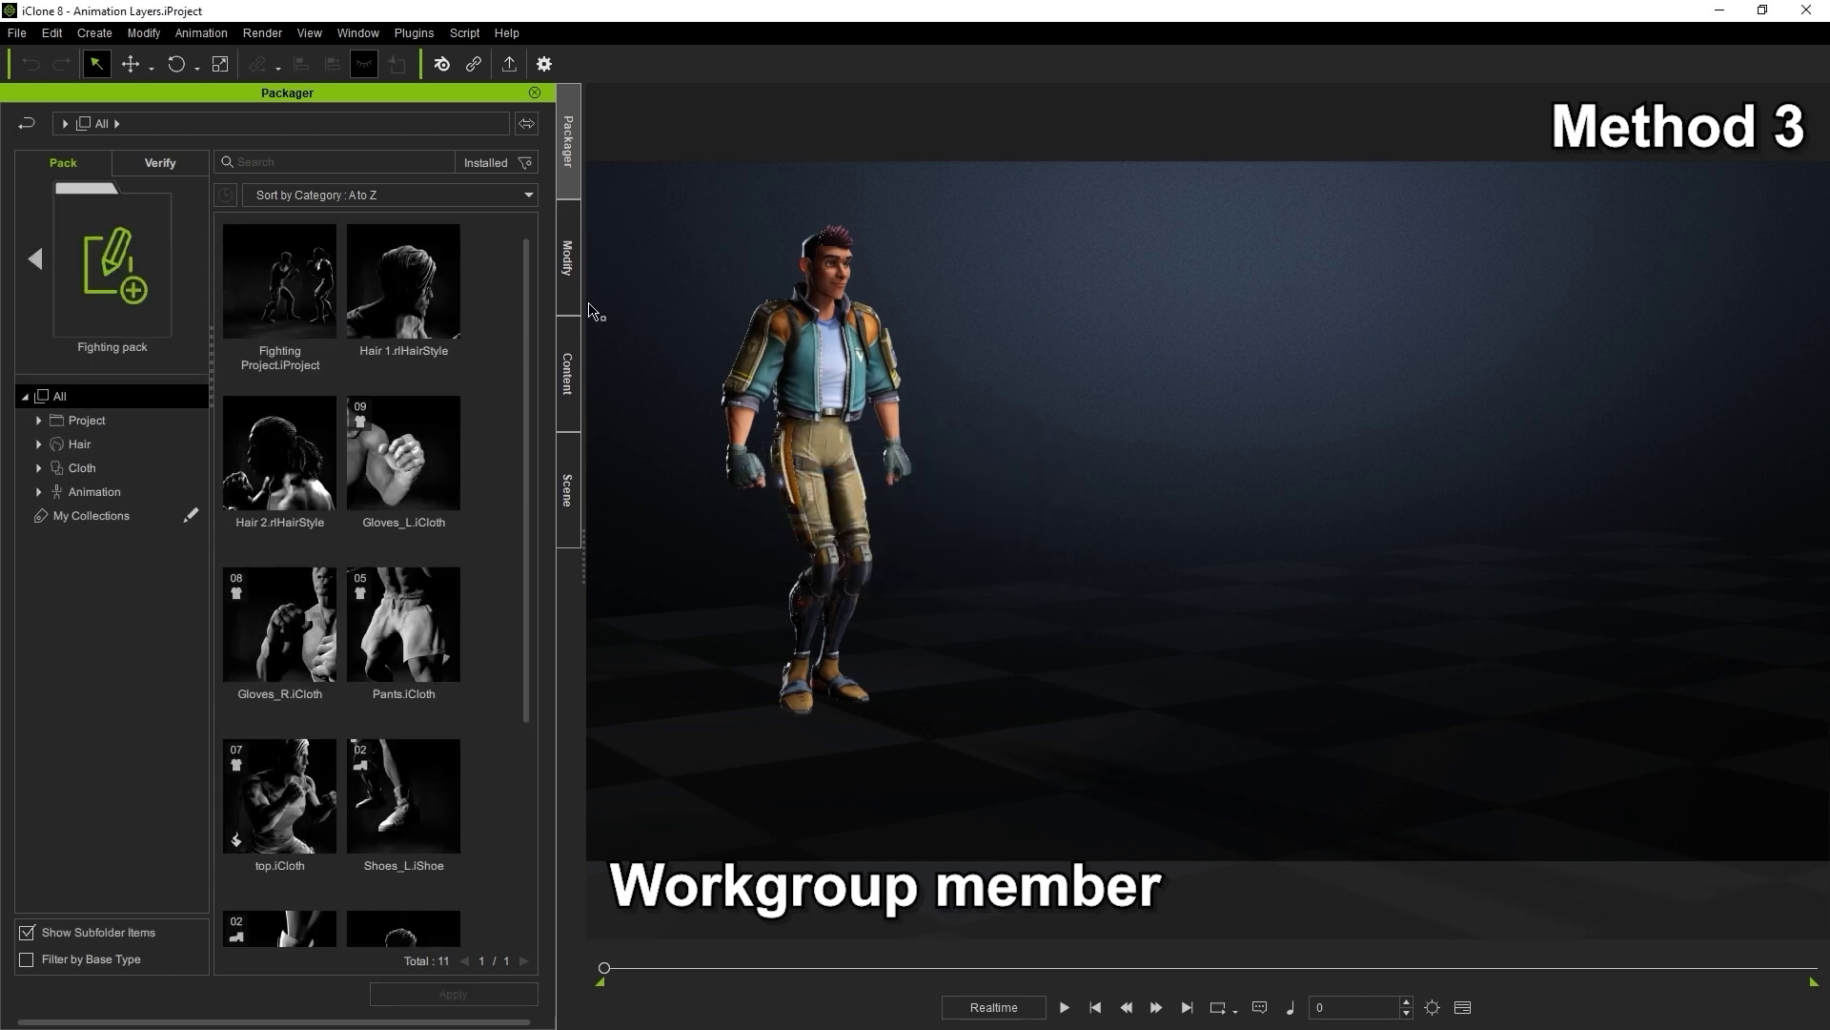
# Load Fighting Project.iProject from the Custom content library
pyautogui.scroll(-1, 525, 872)
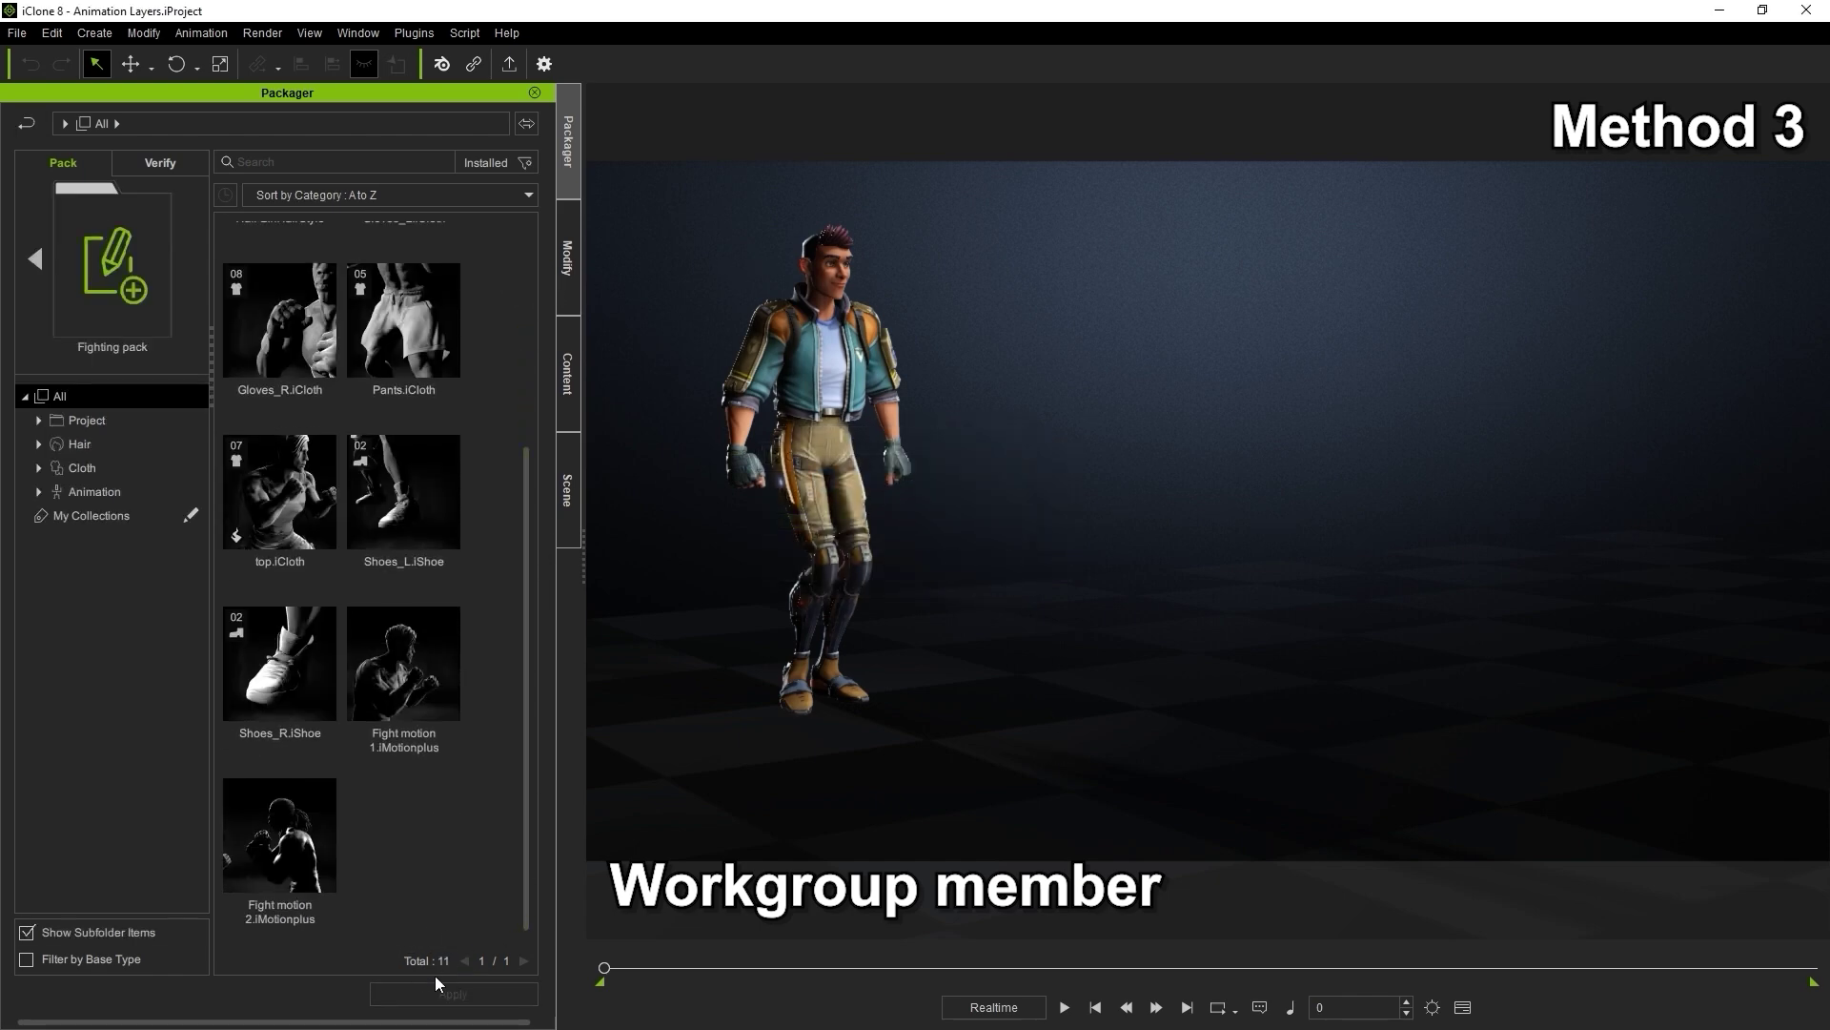
pyautogui.click(570, 416)
pyautogui.moveTo(524, 386); pyautogui.dragTo(528, 323)
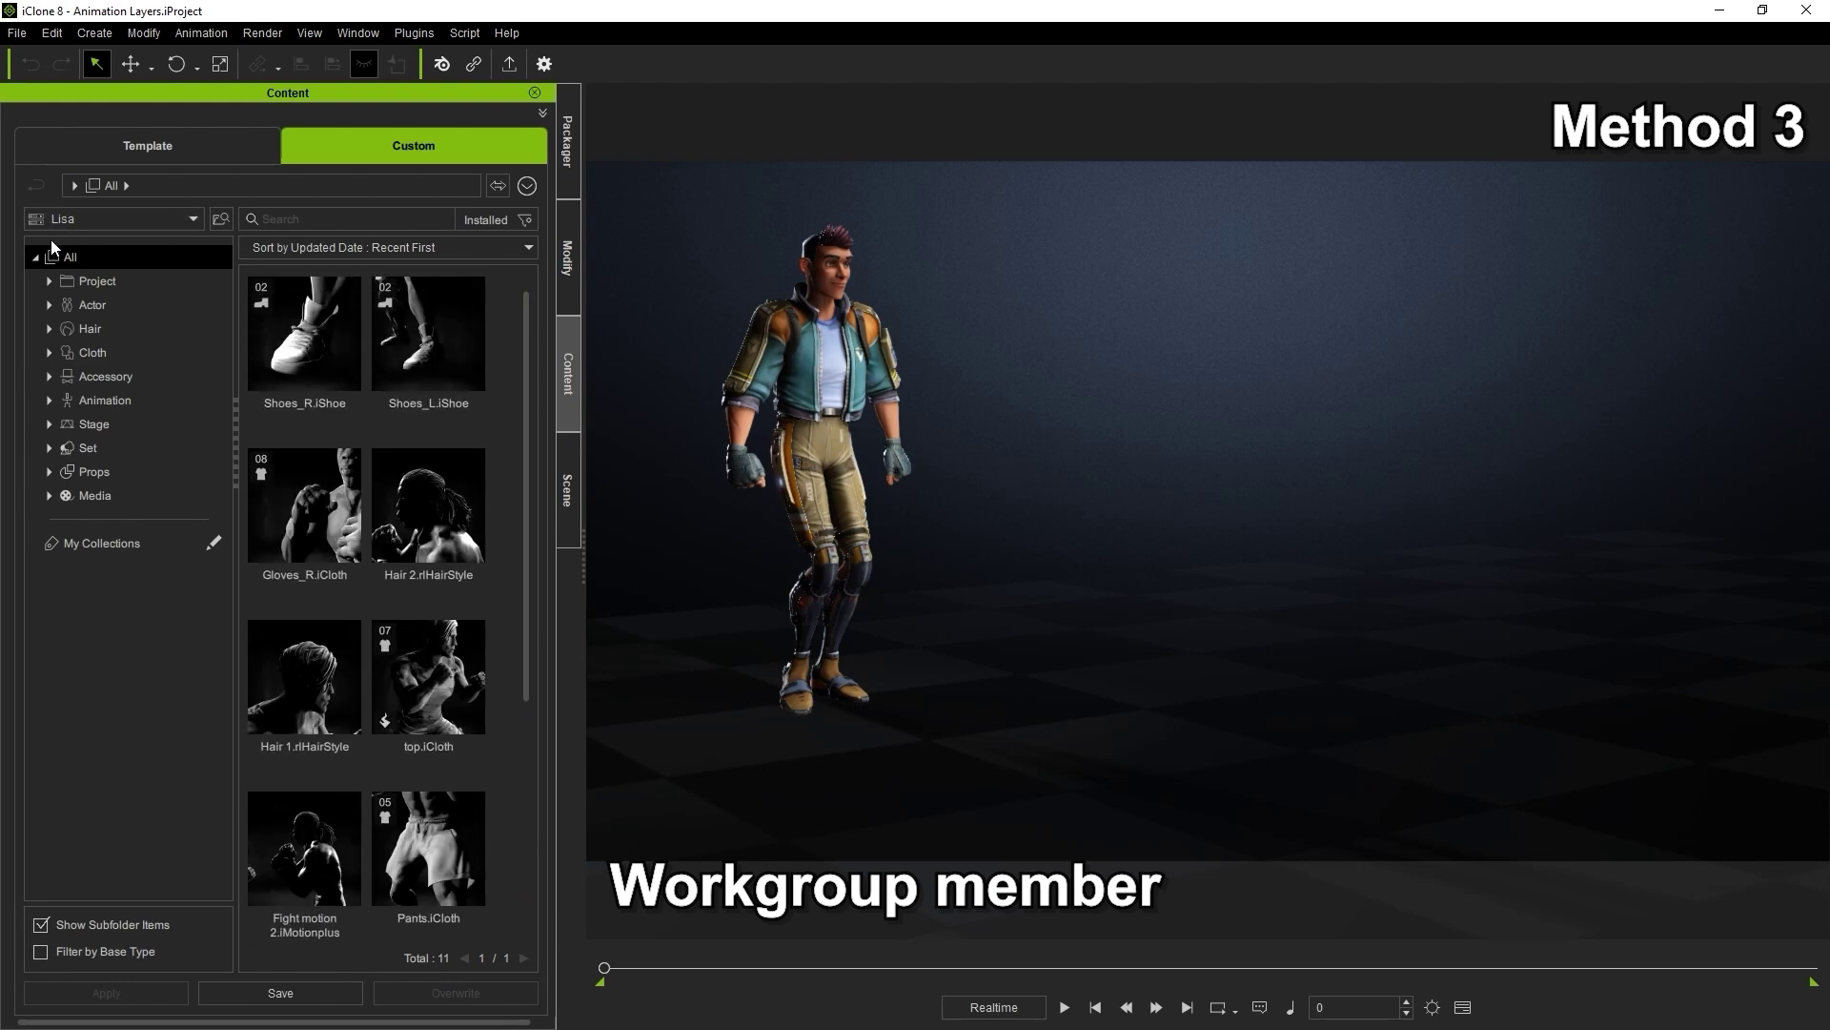
pyautogui.moveTo(523, 658); pyautogui.dragTo(517, 927)
pyautogui.doubleClick(472, 705)
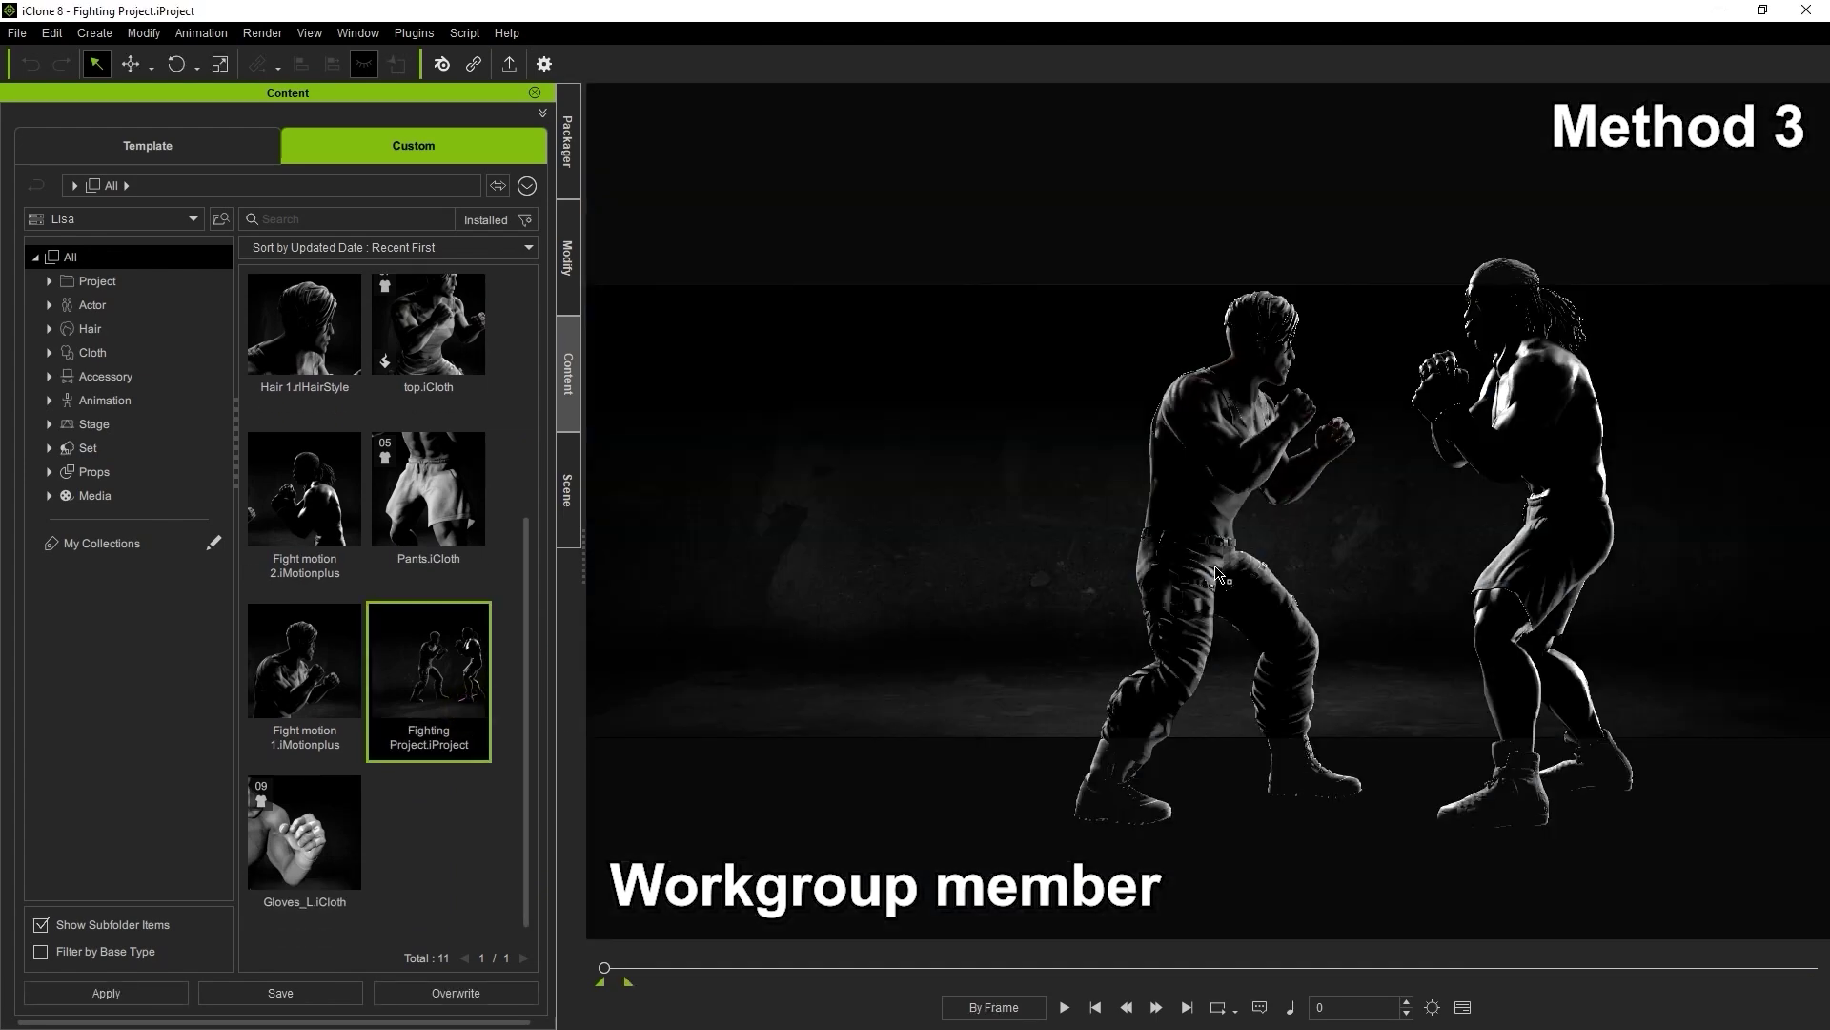
# Play the fight animation to preview it, briefly selecting the right-hand fighter
pyautogui.press('space')
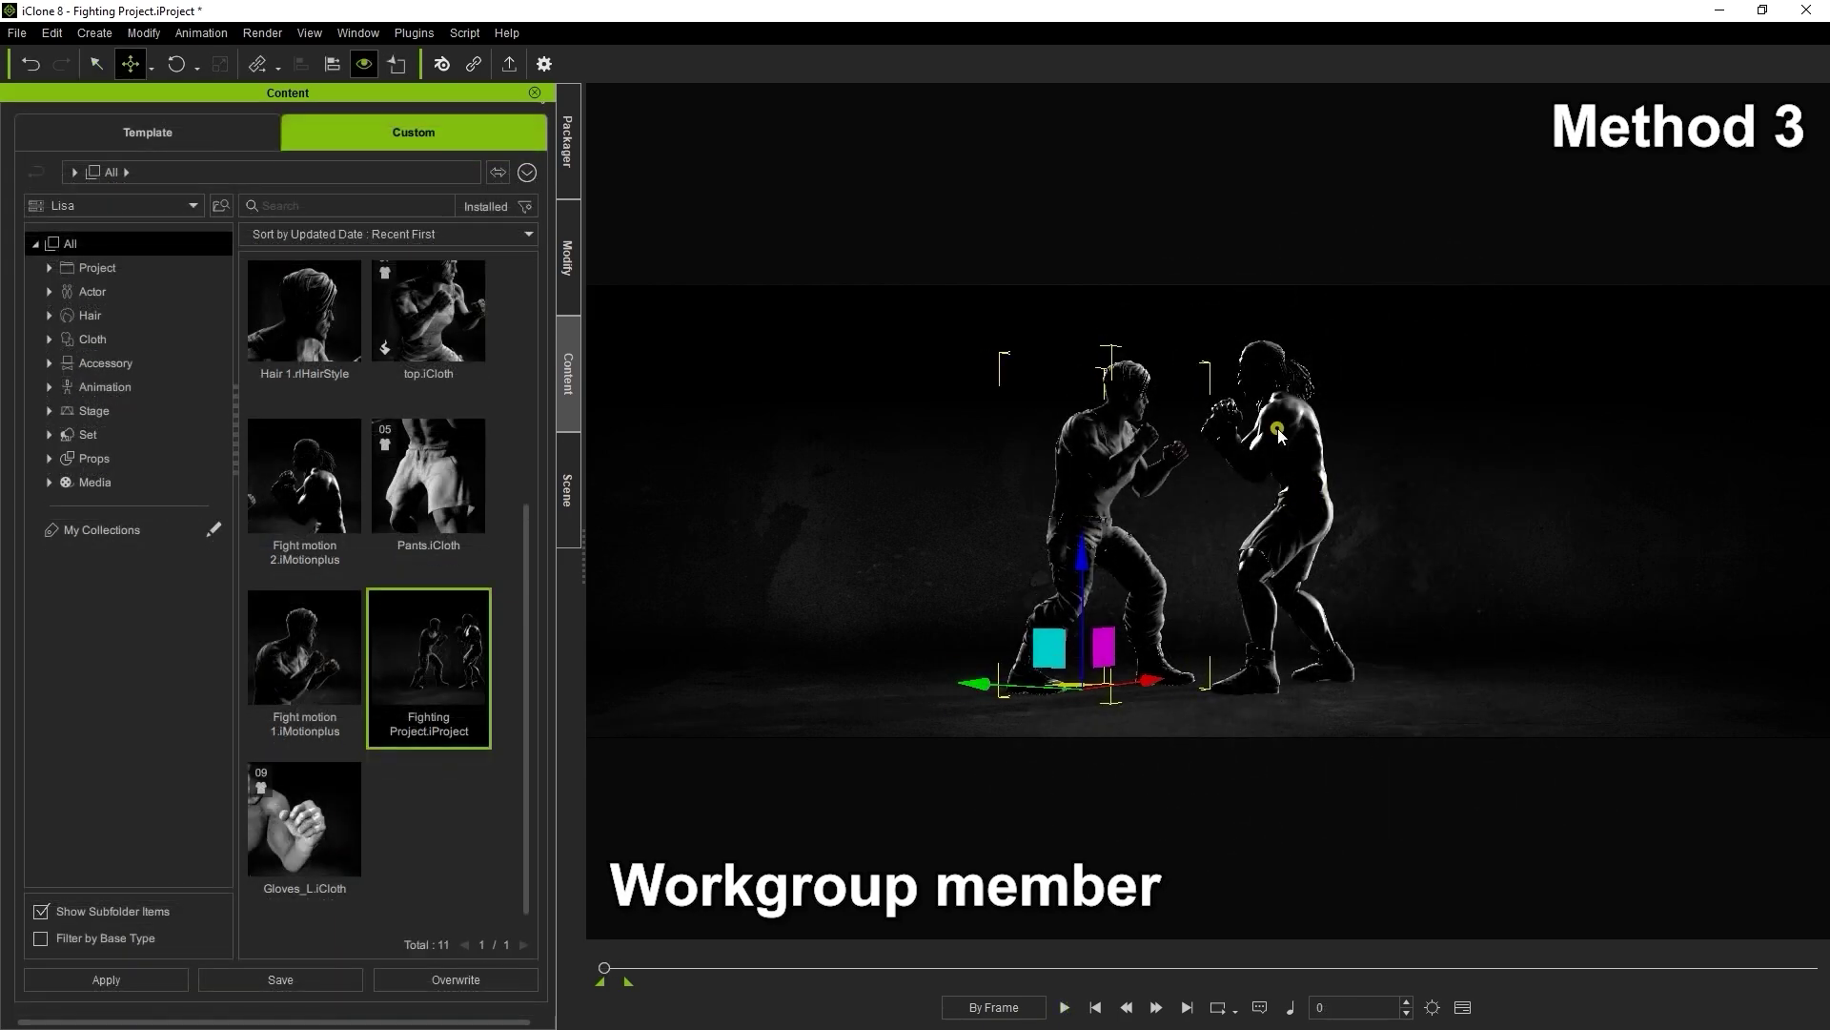
pyautogui.click(1268, 496)
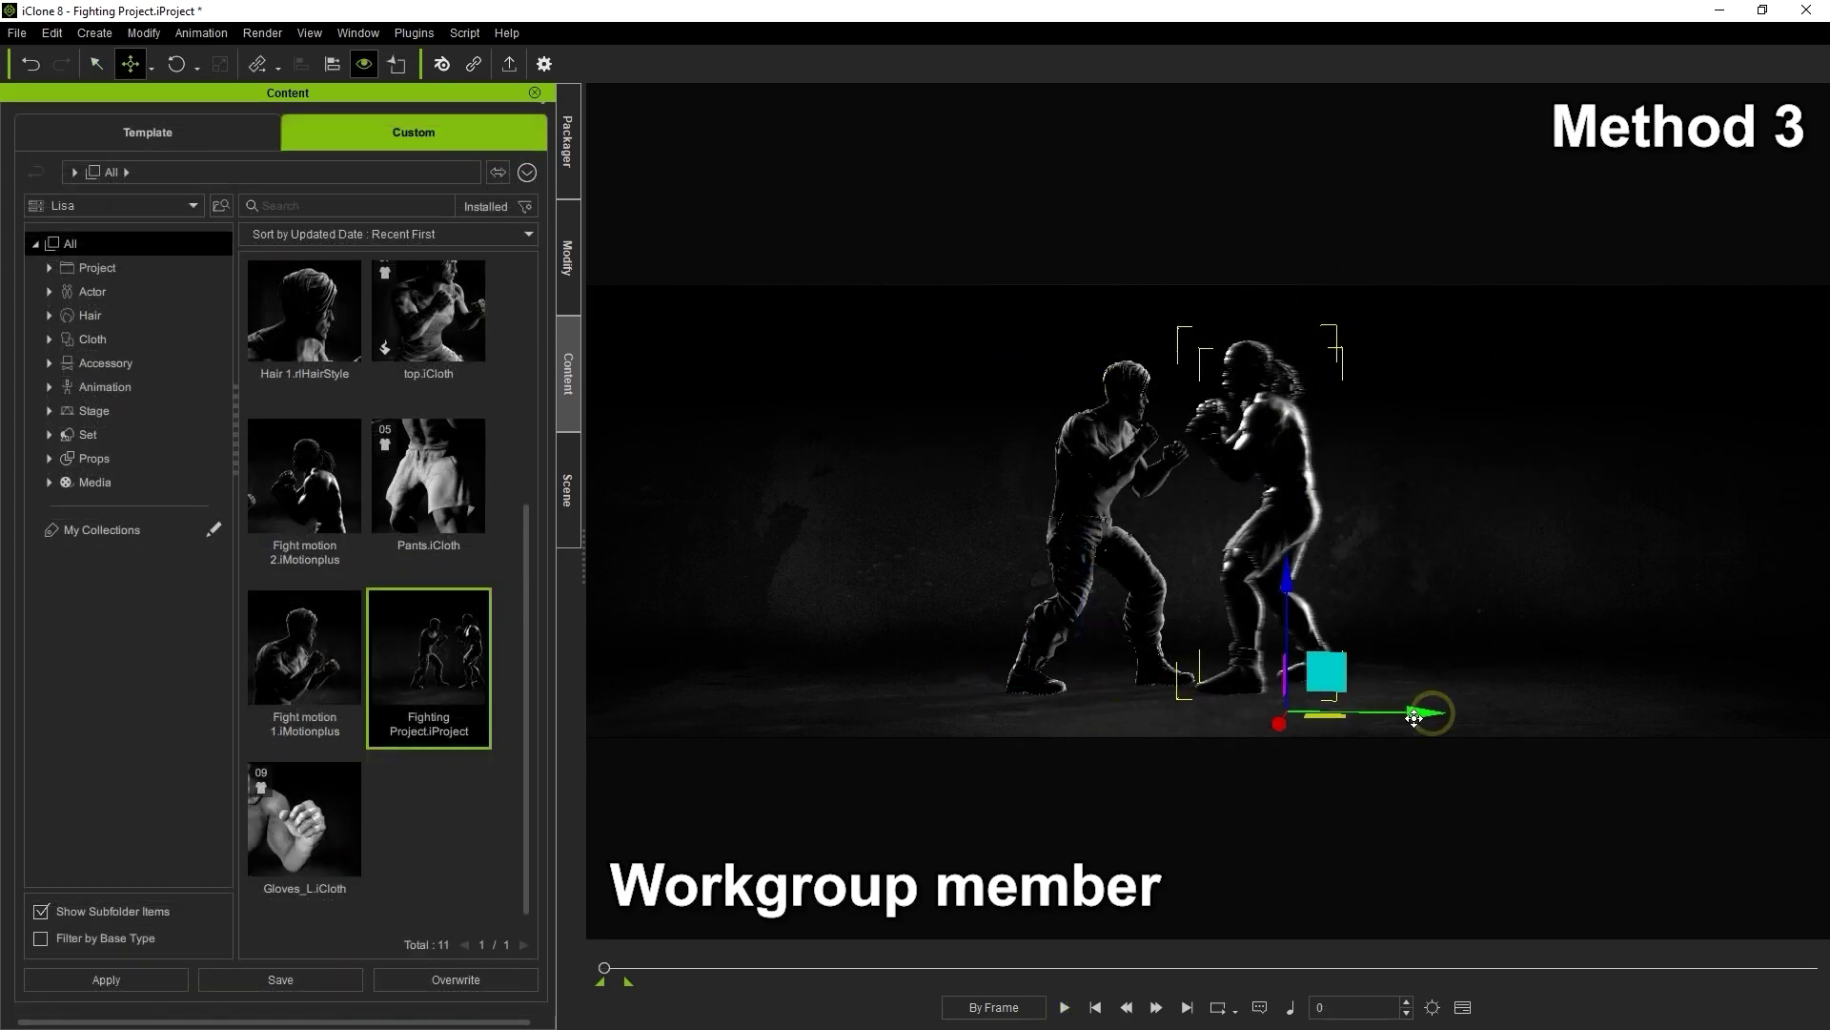
pyautogui.click(1487, 517)
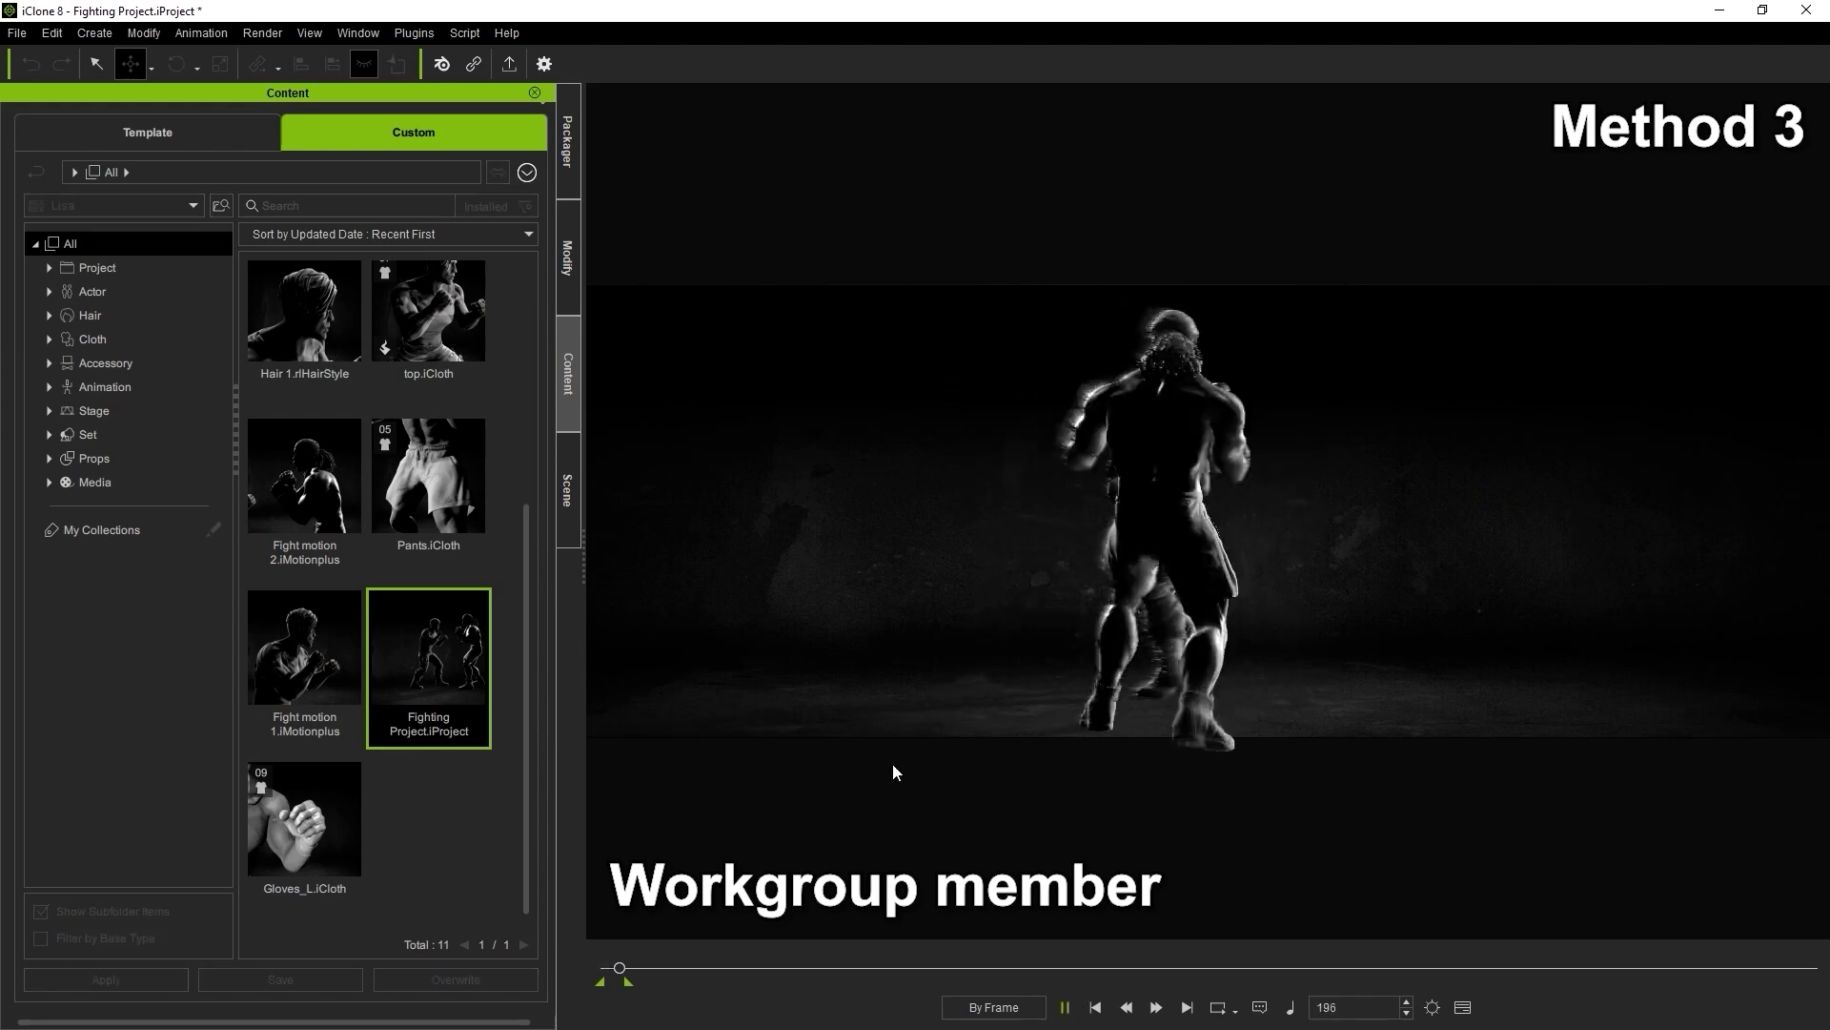
# Render the video from Render Video settings and save it as Fighting
pyautogui.click(262, 33)
pyautogui.click(382, 56)
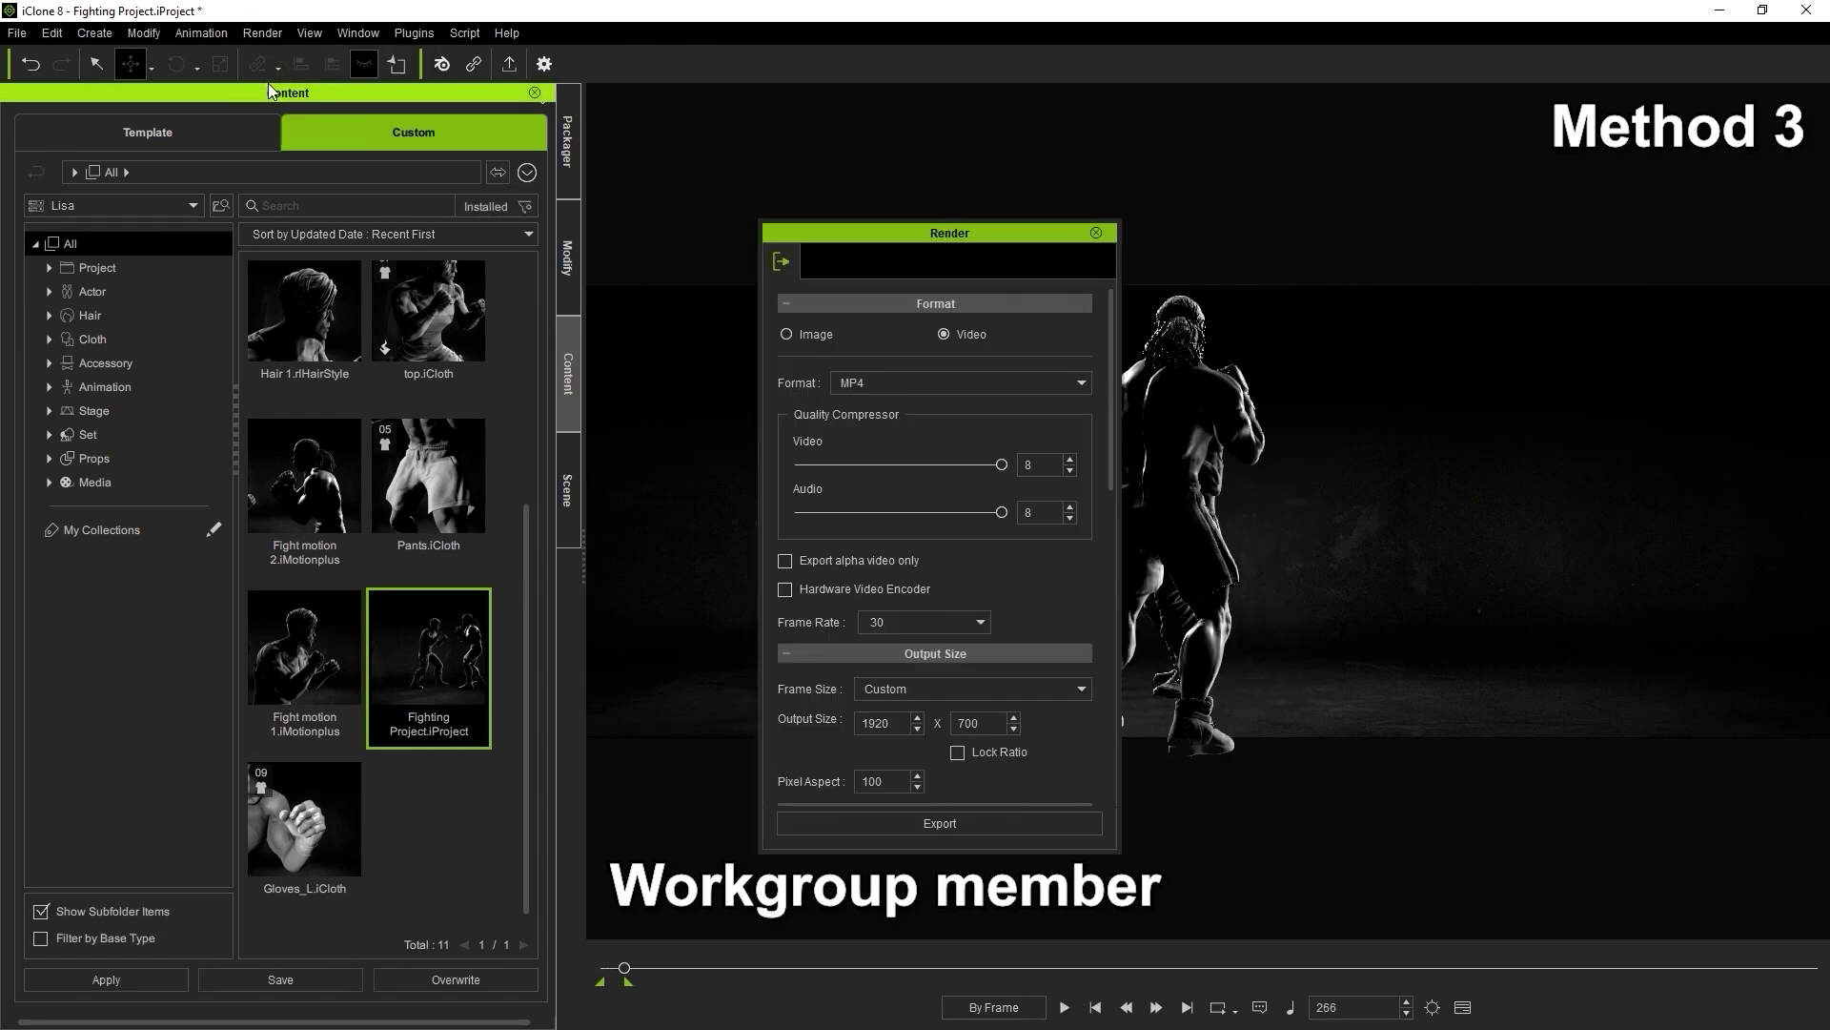
pyautogui.click(982, 823)
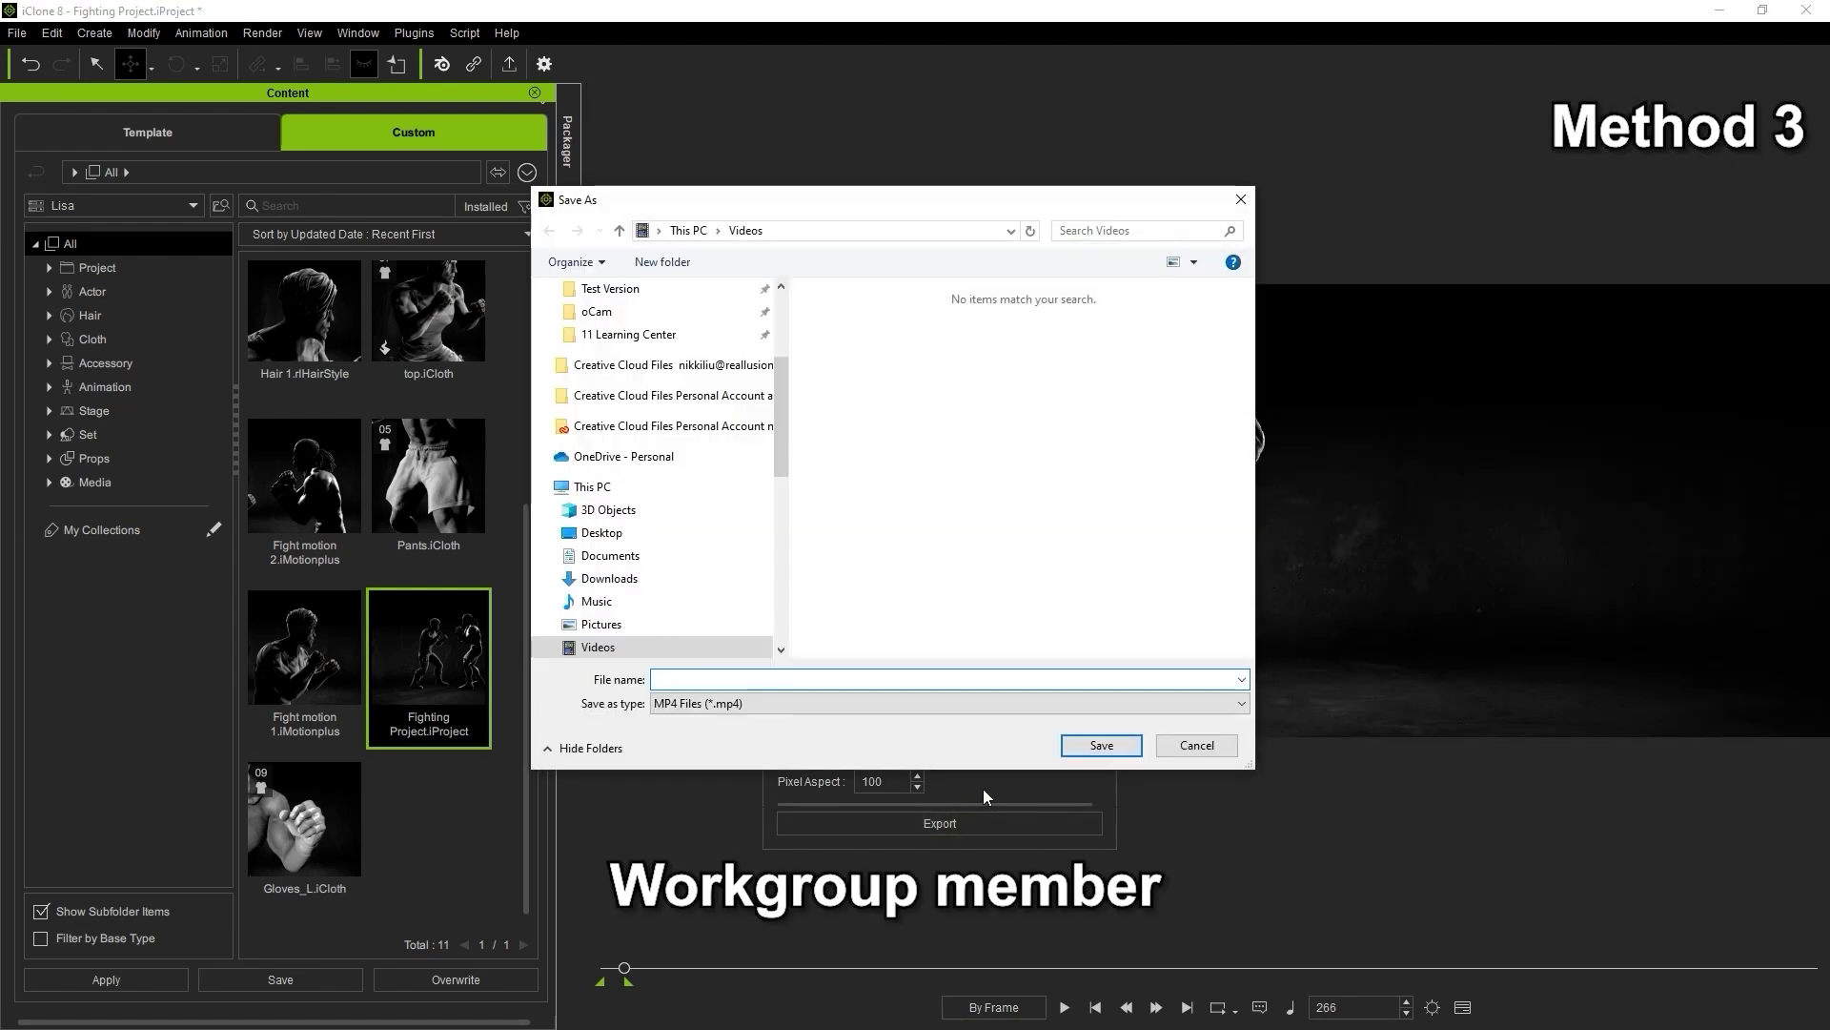
pyautogui.write('Fighting')
pyautogui.press('Return')
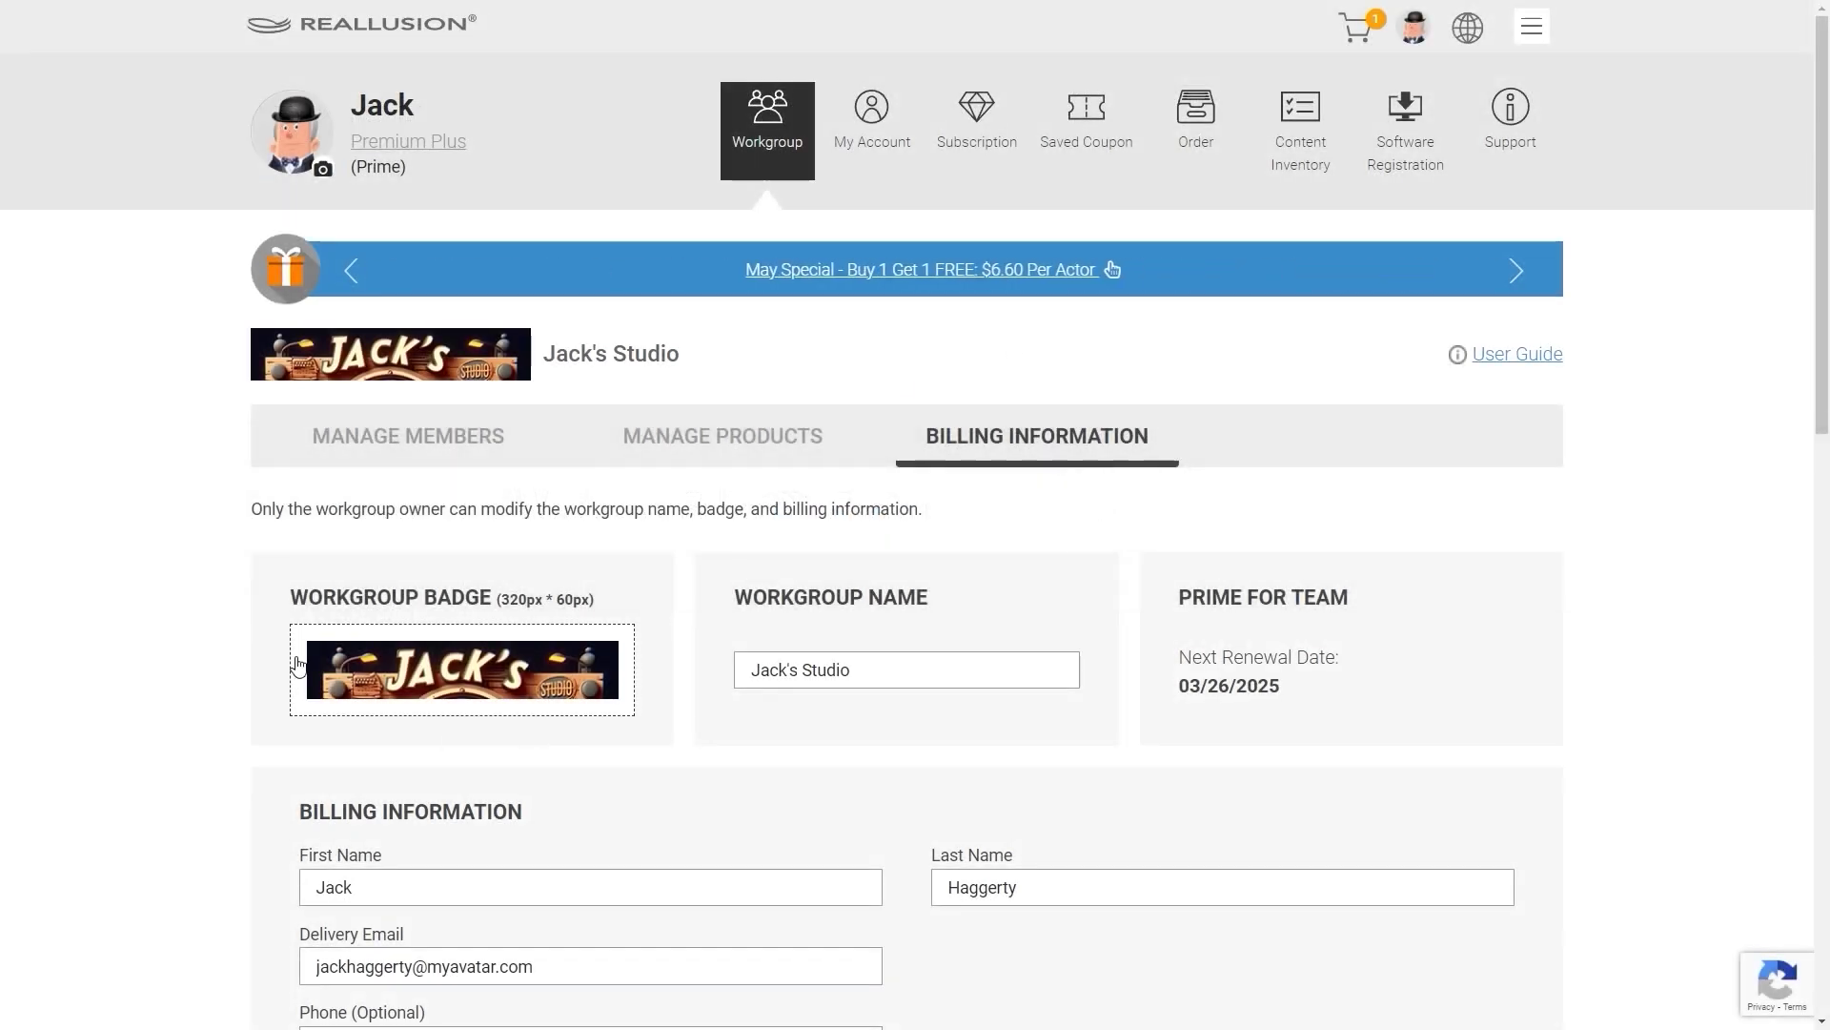
# Cancel the workgroup badge image upload and scroll down to the billing form
pyautogui.click(479, 711)
pyautogui.click(1140, 726)
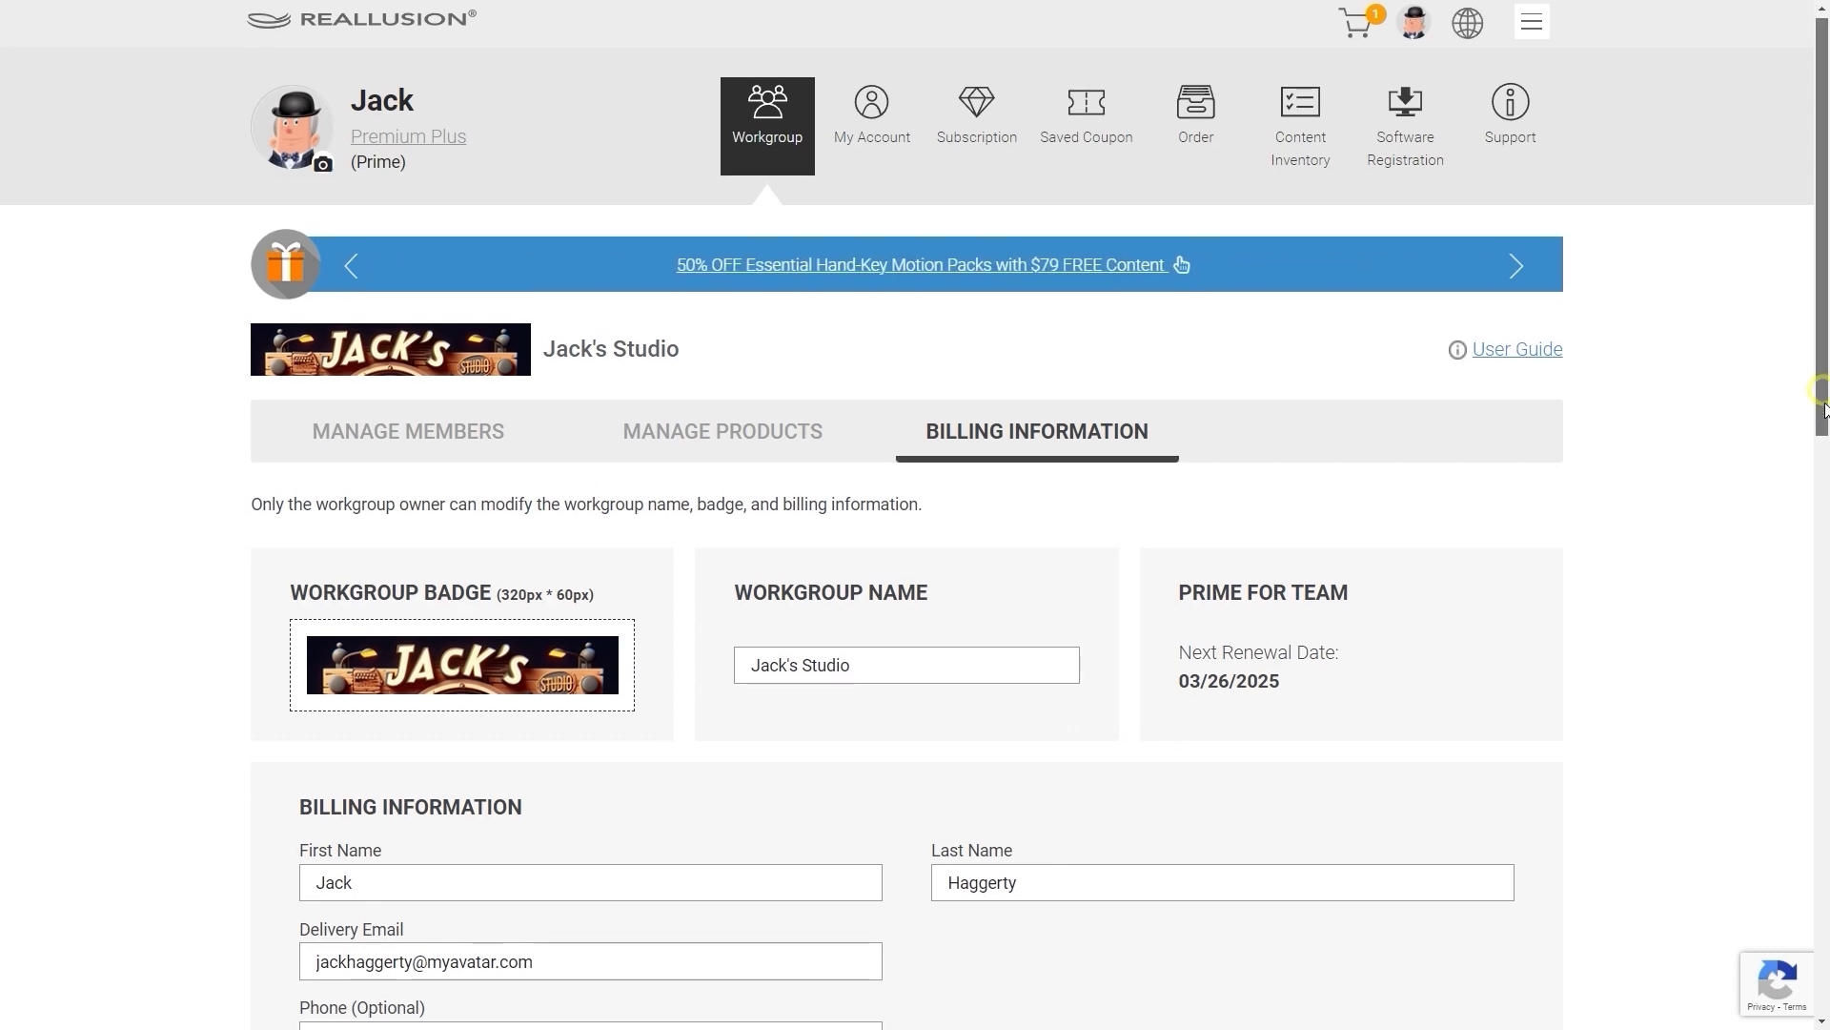
pyautogui.scroll(-6, 1483, 636)
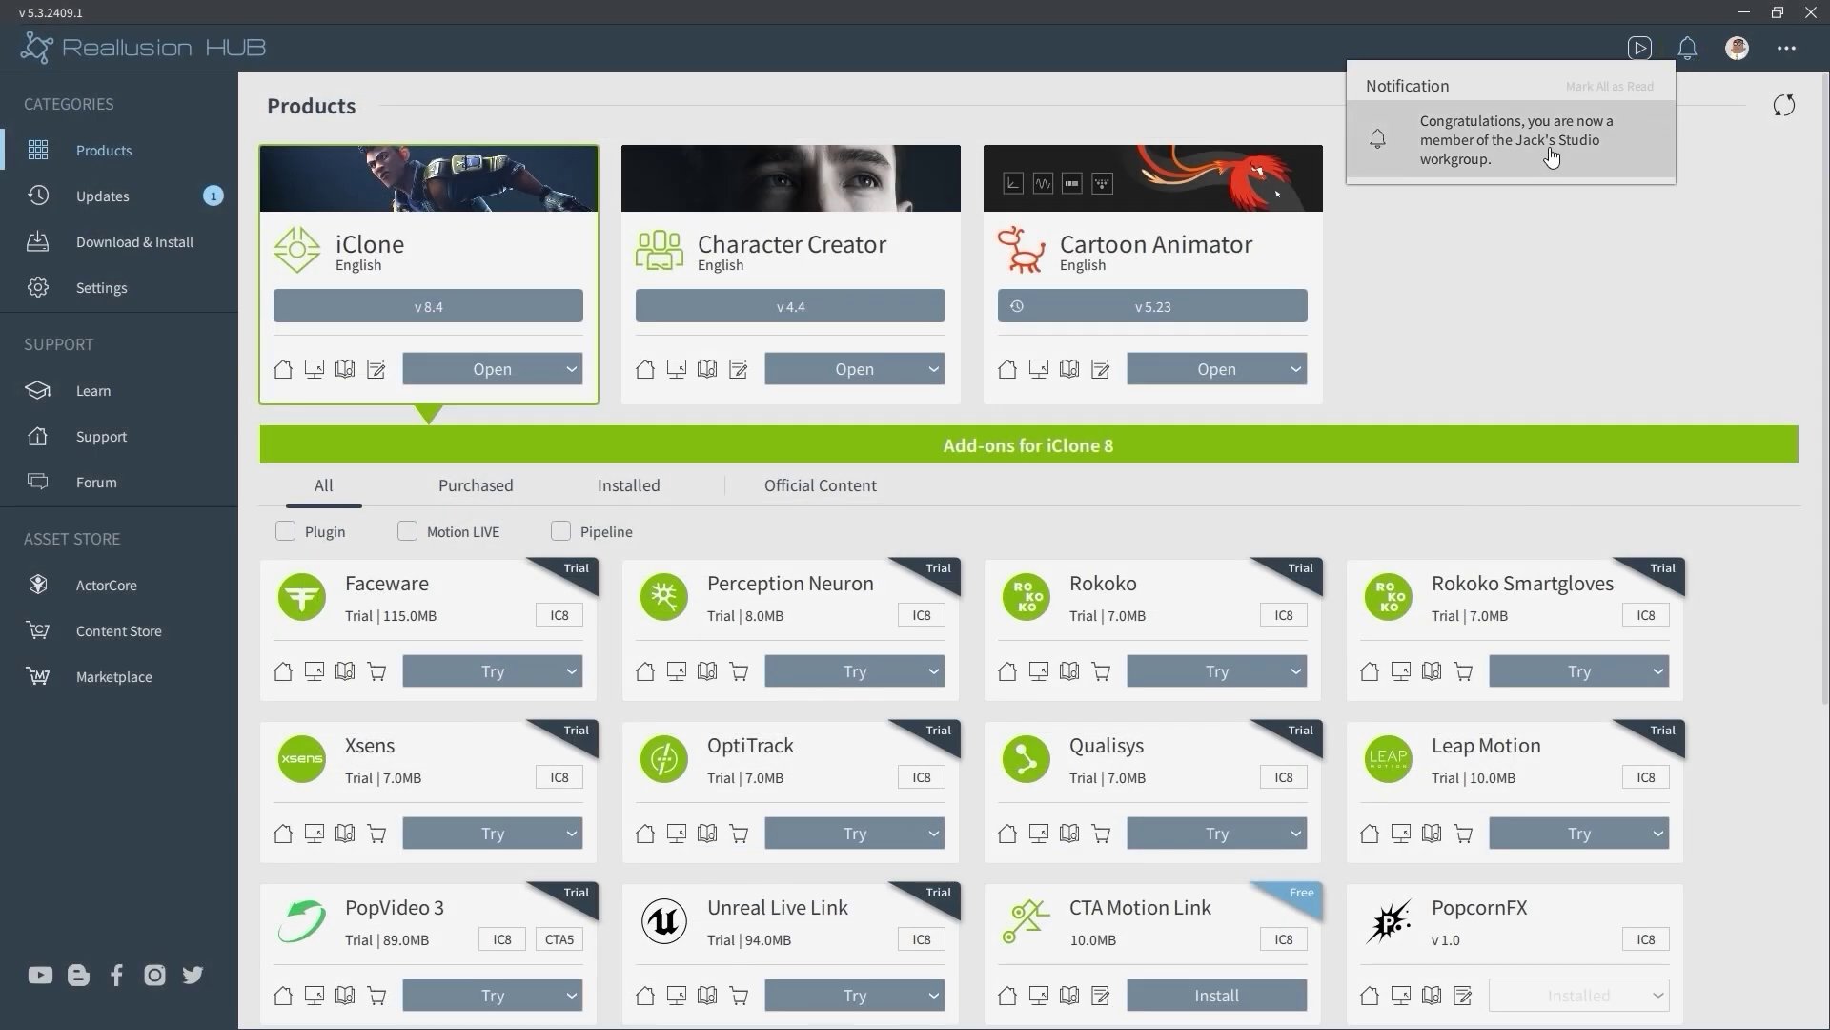
# Switch the active workgroup to Jack's Studio from the notification and profile, then launch iClone
pyautogui.click(1551, 158)
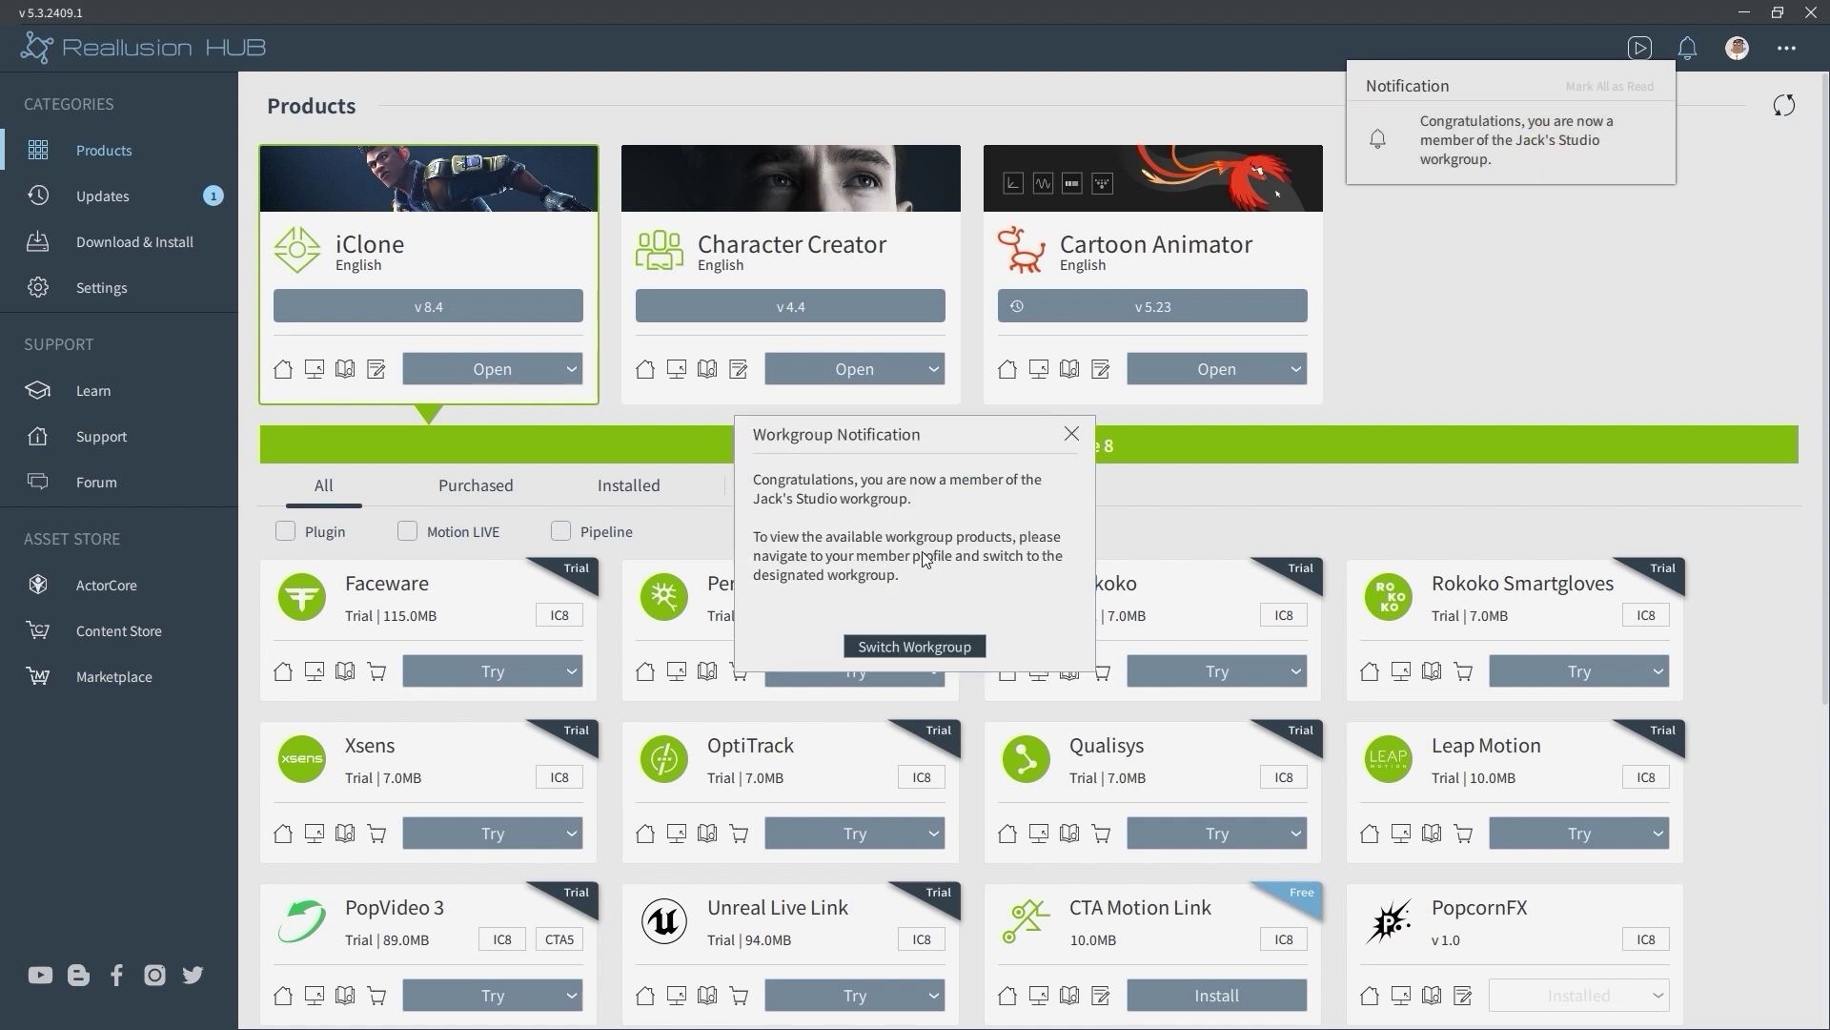
pyautogui.click(920, 647)
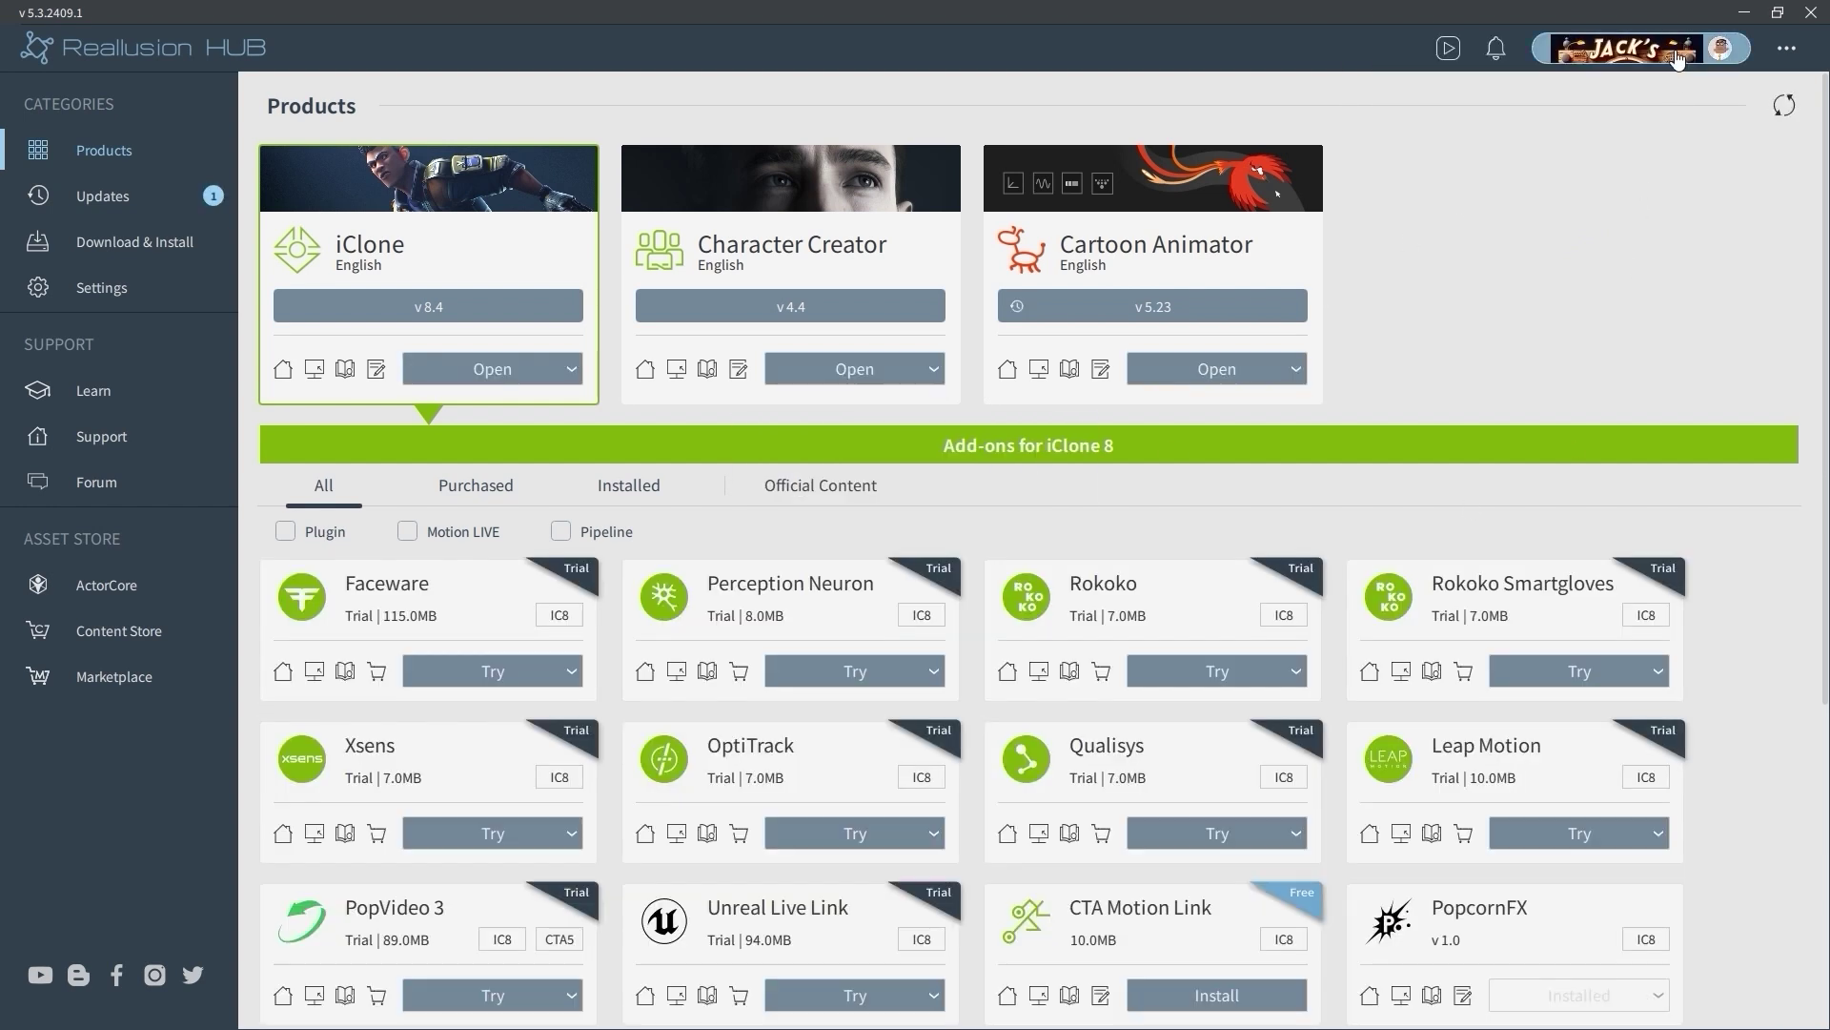
pyautogui.click(1679, 53)
pyautogui.click(1697, 205)
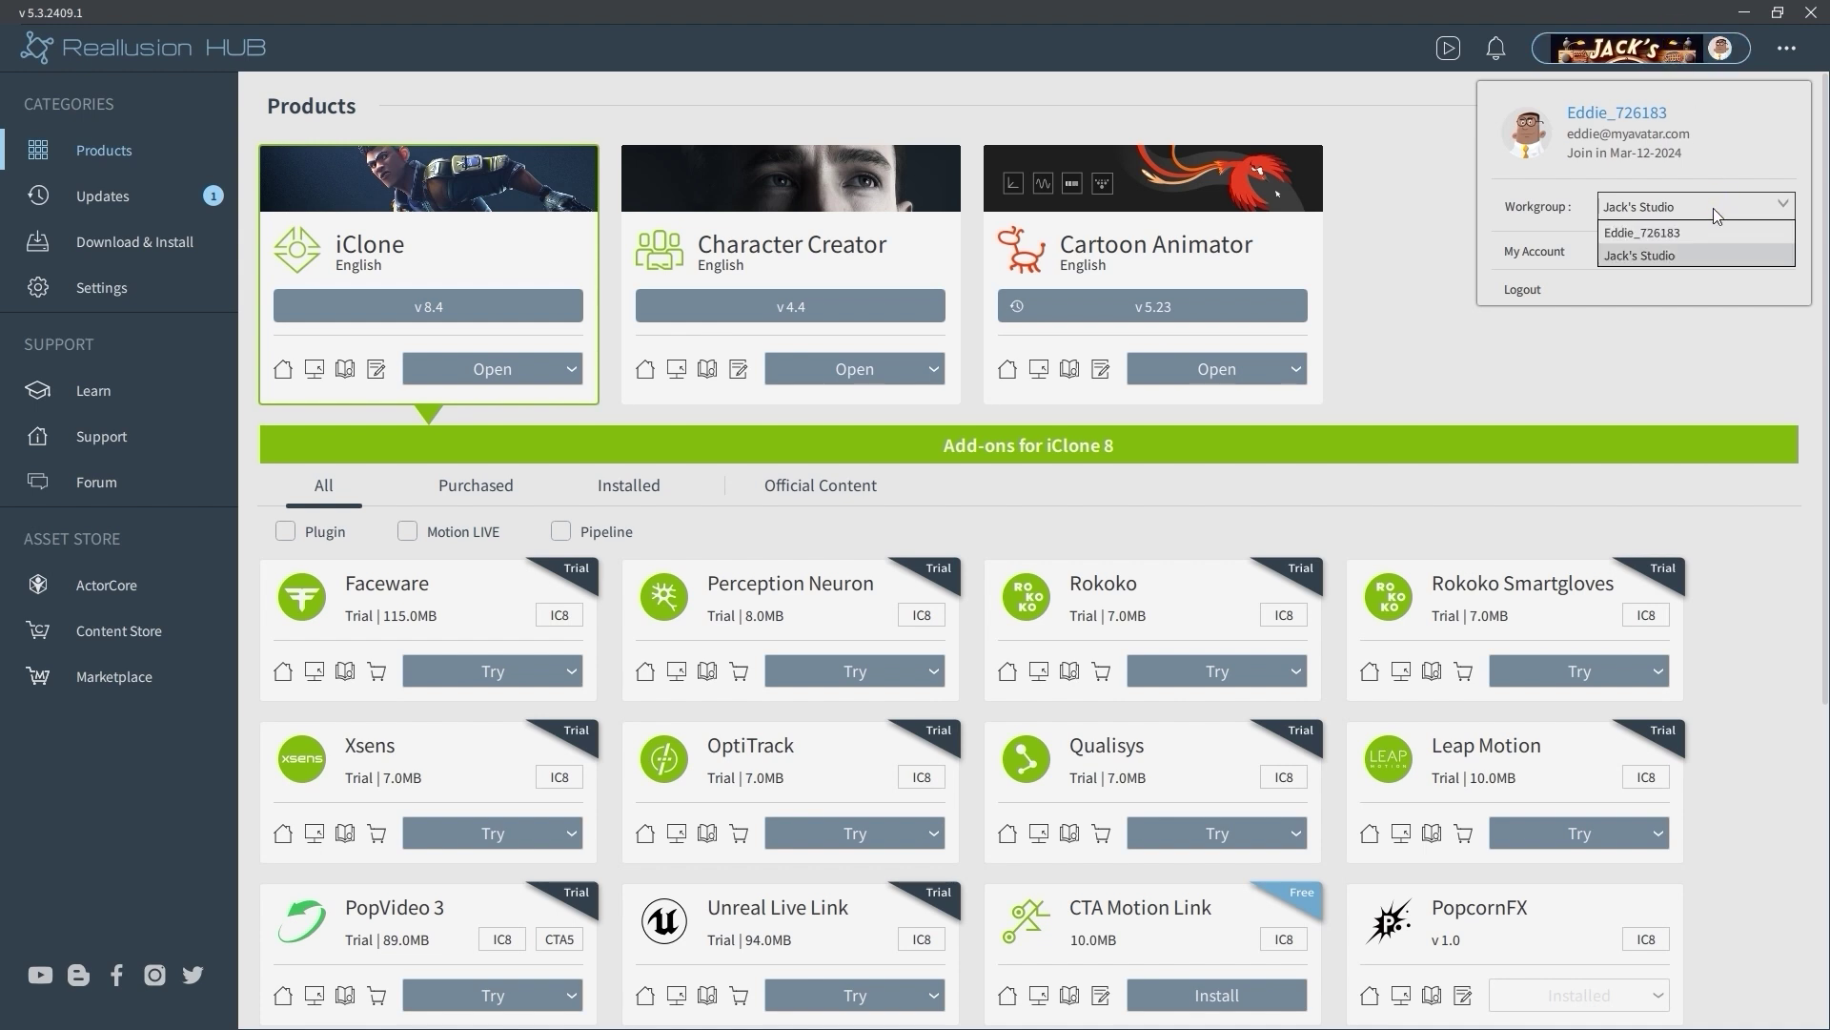
pyautogui.click(1704, 255)
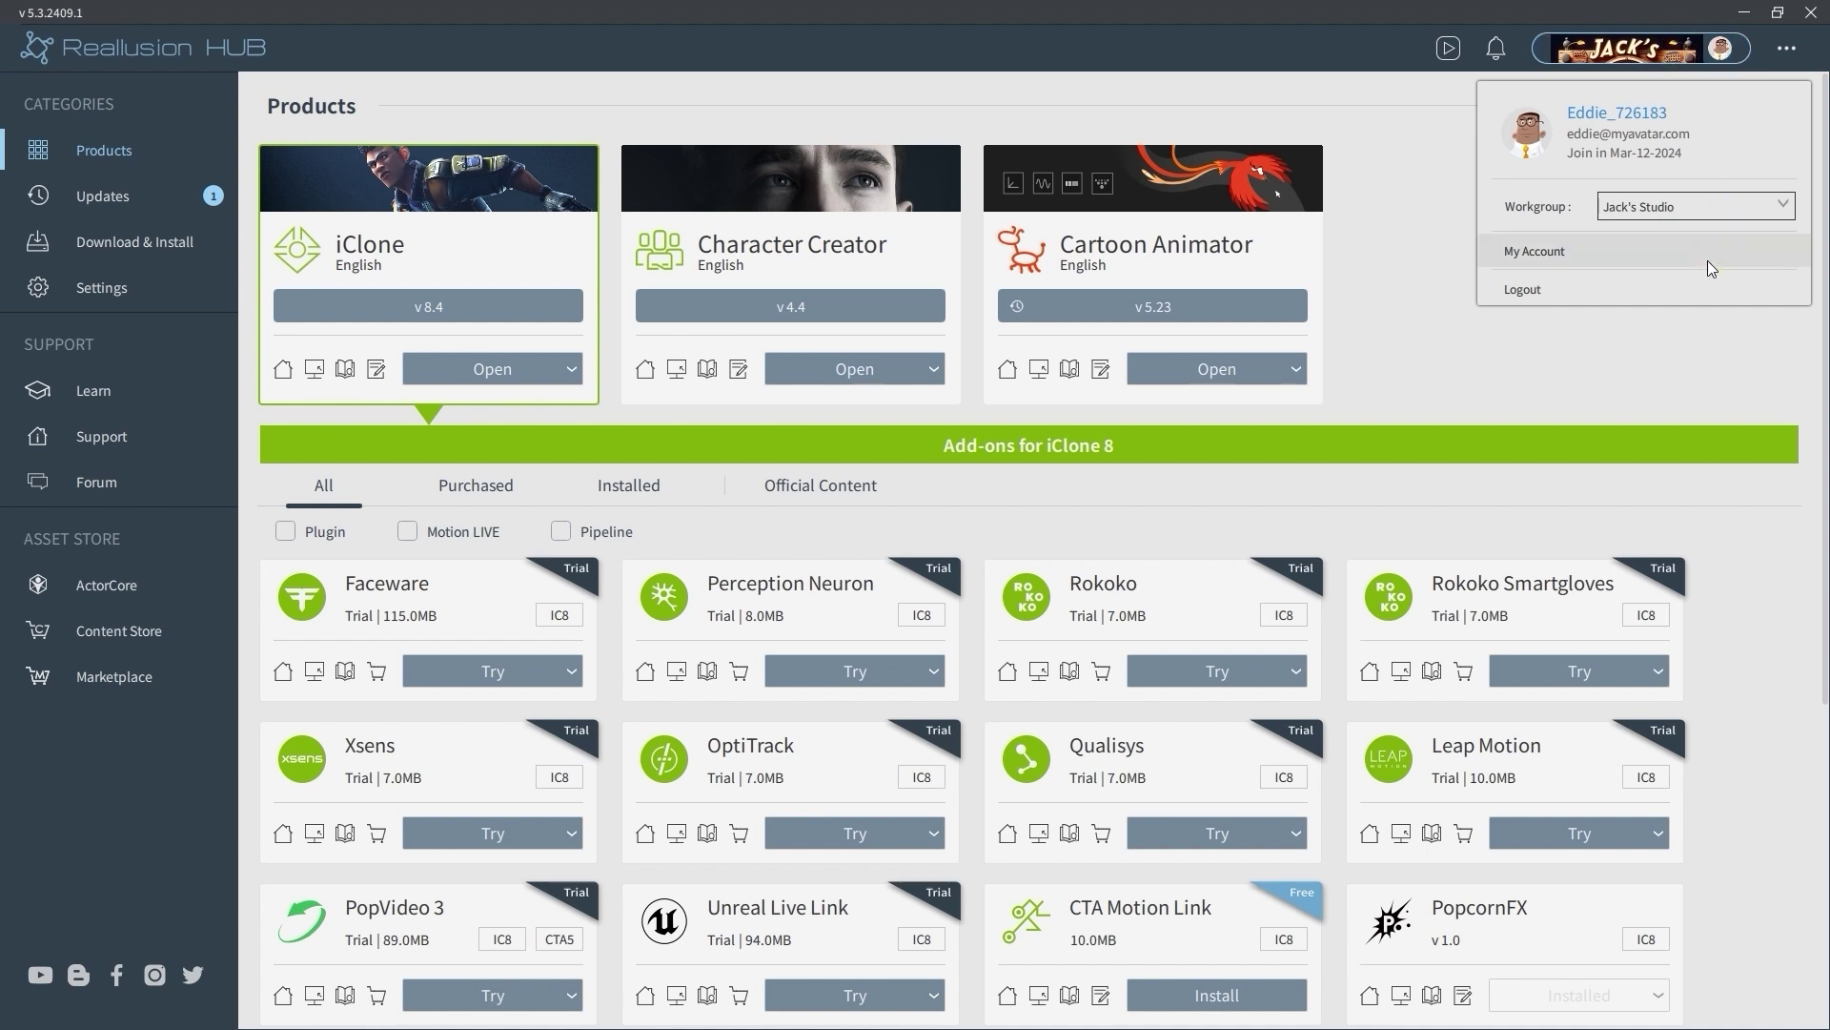
pyautogui.click(496, 369)
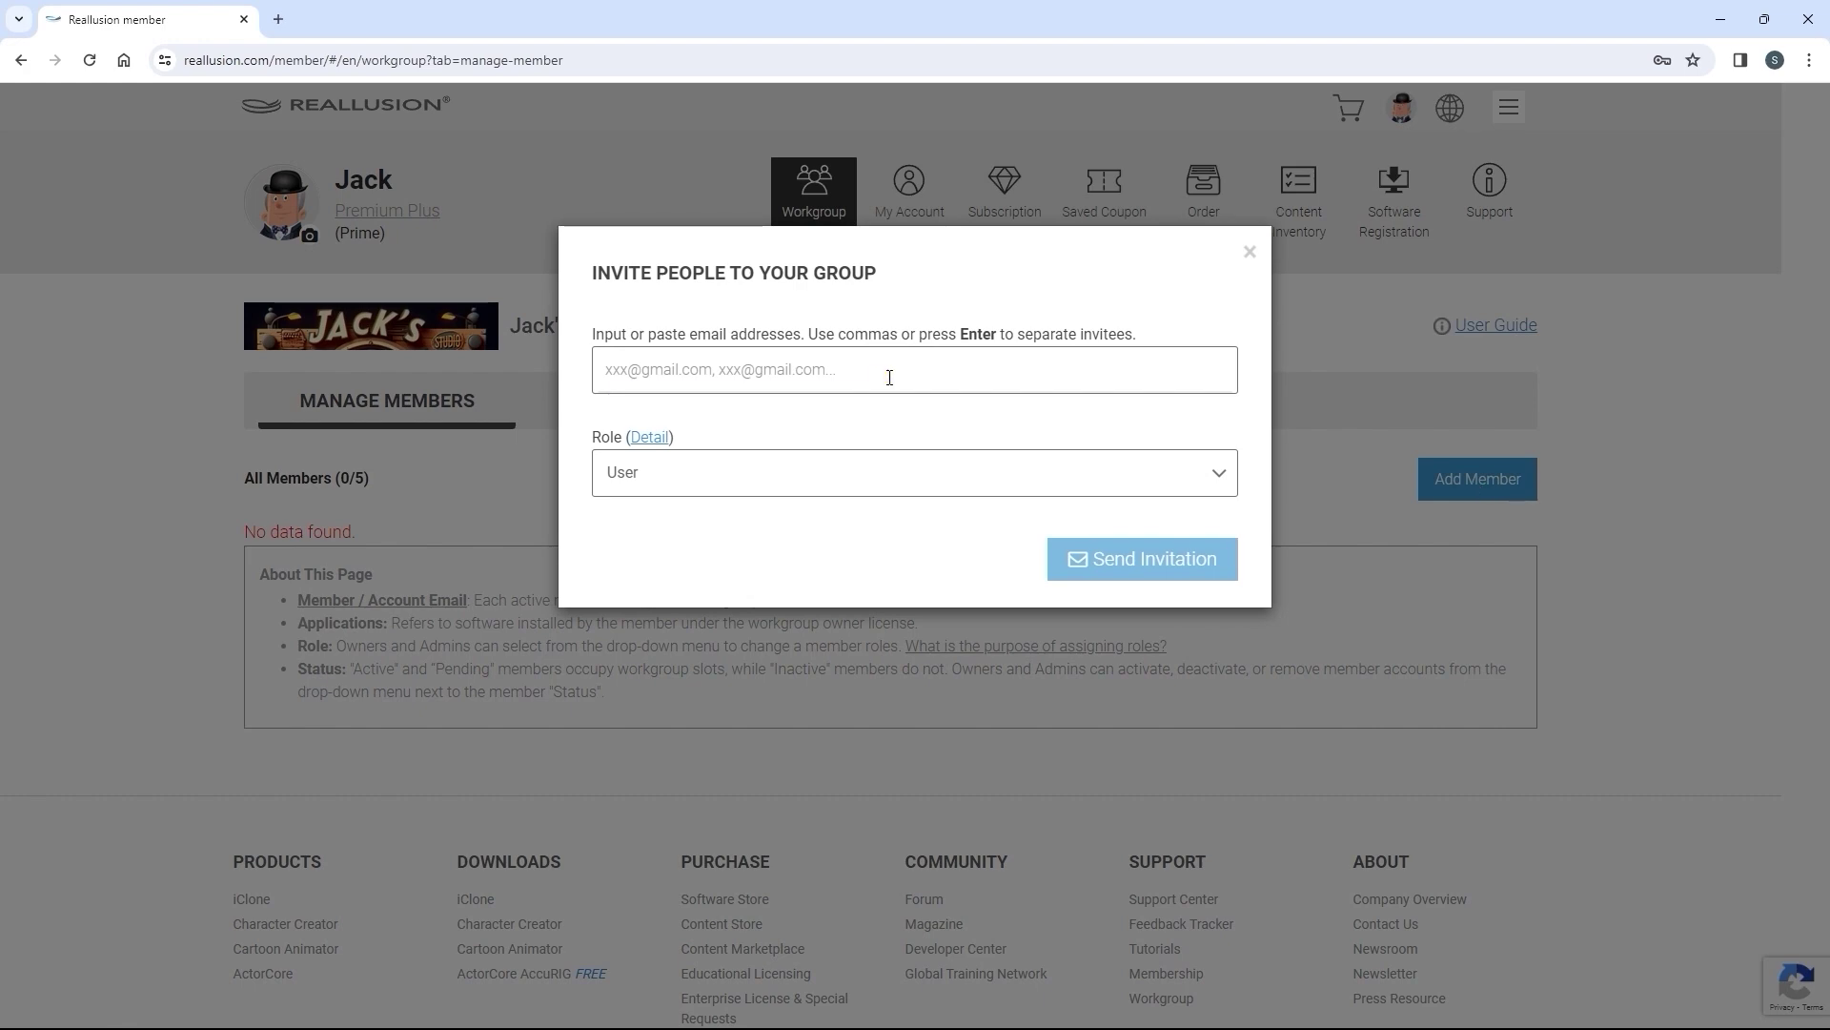
# Invite the first member by e-mail with the Admin role
pyautogui.click(889, 377)
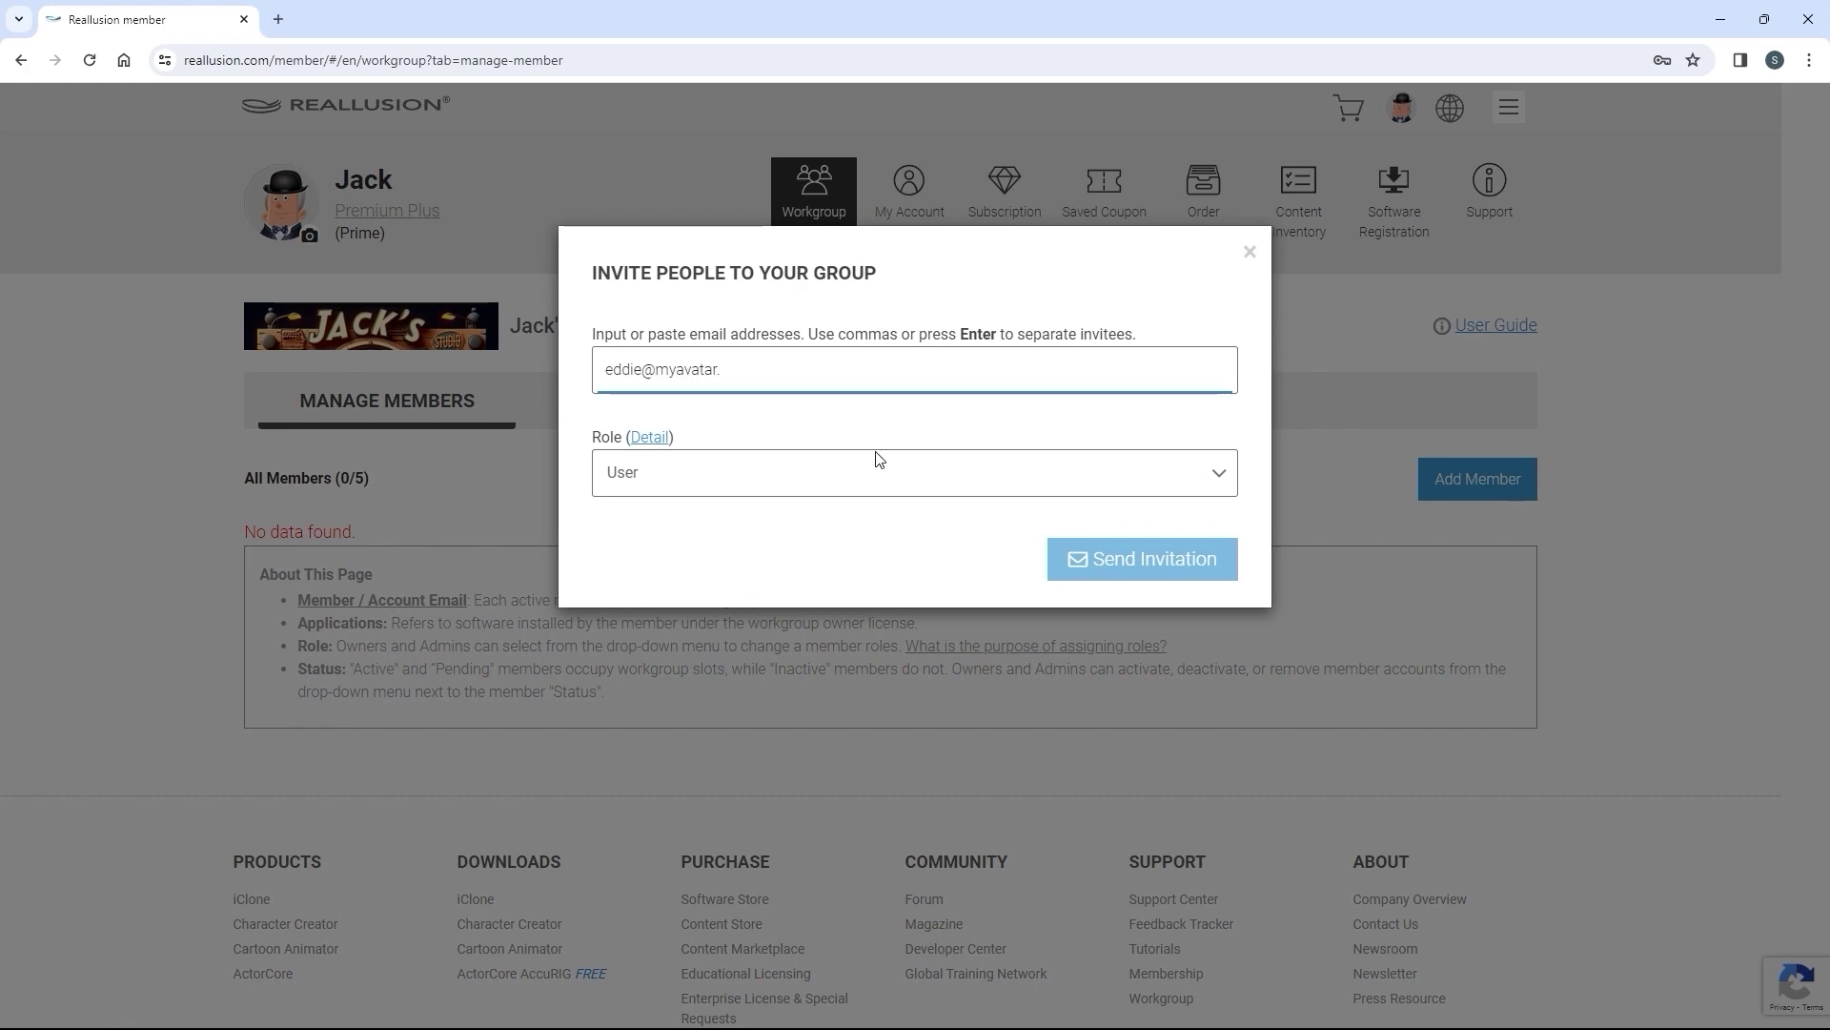
pyautogui.press('Return')
pyautogui.click(876, 461)
pyautogui.click(699, 545)
pyautogui.click(1130, 577)
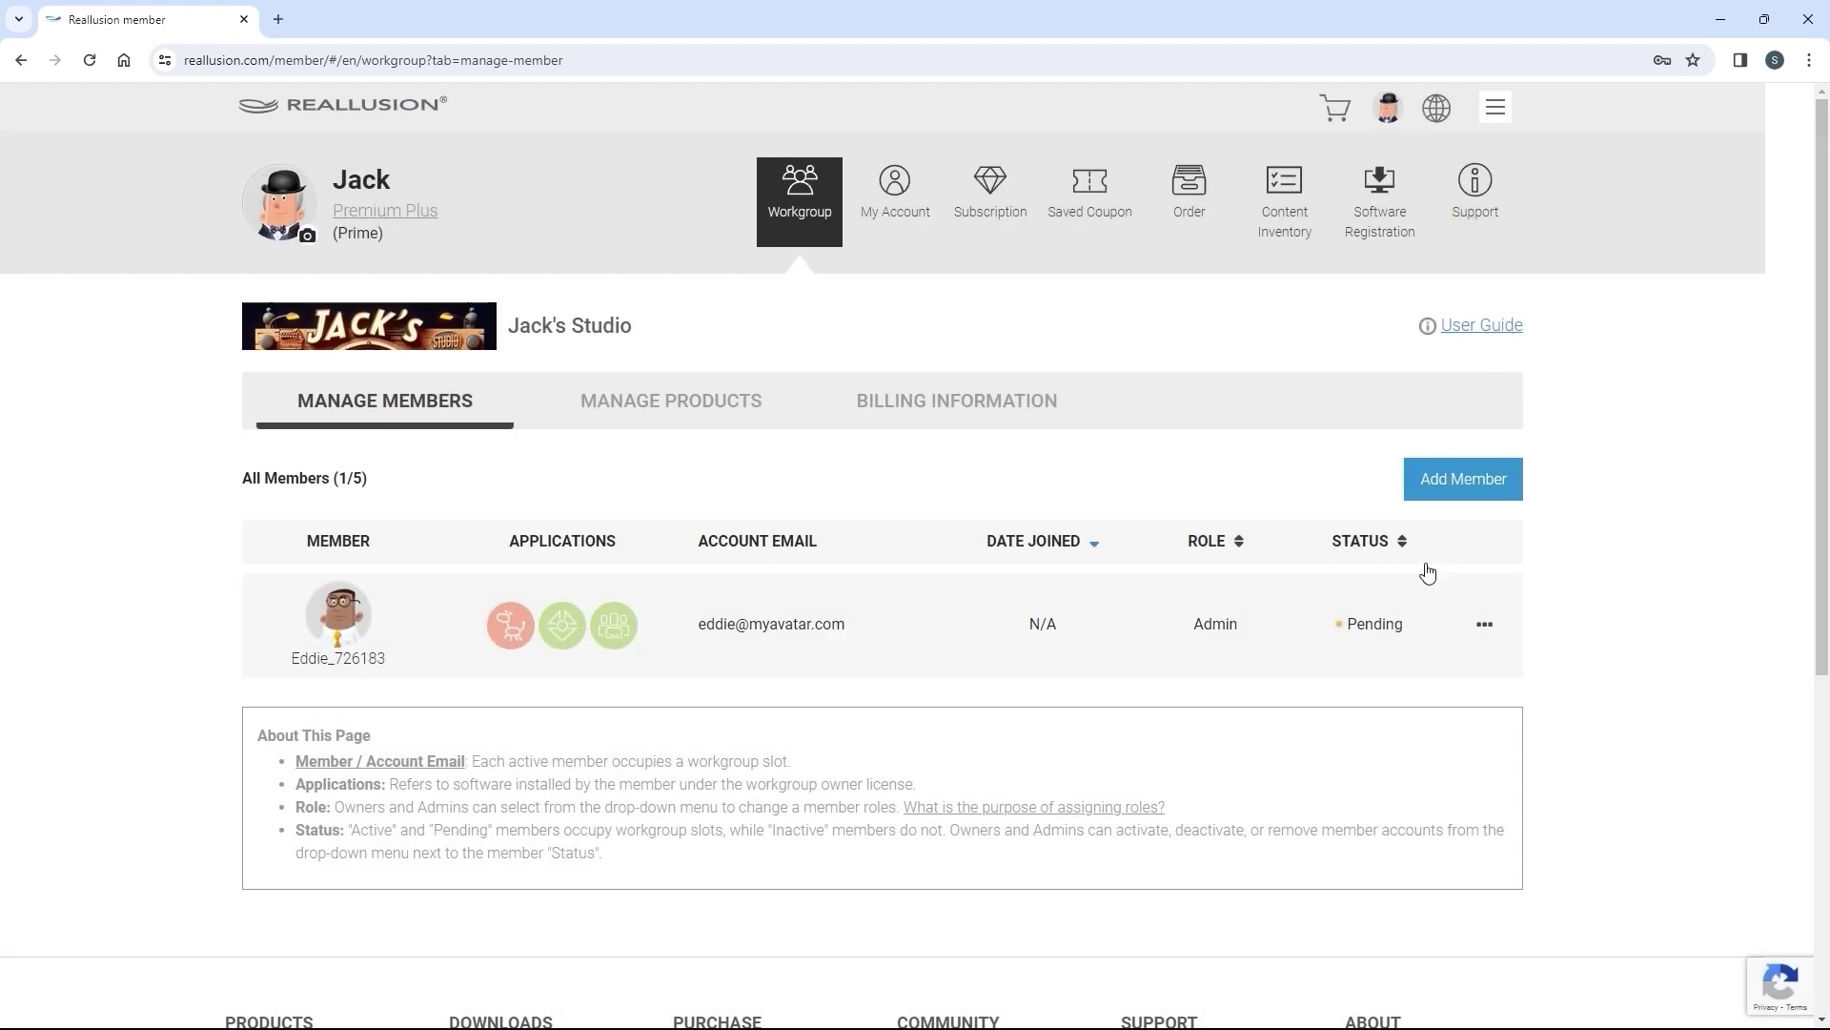
# Invite a second member by e-mail with the Power User role
pyautogui.click(1463, 479)
pyautogui.click(892, 382)
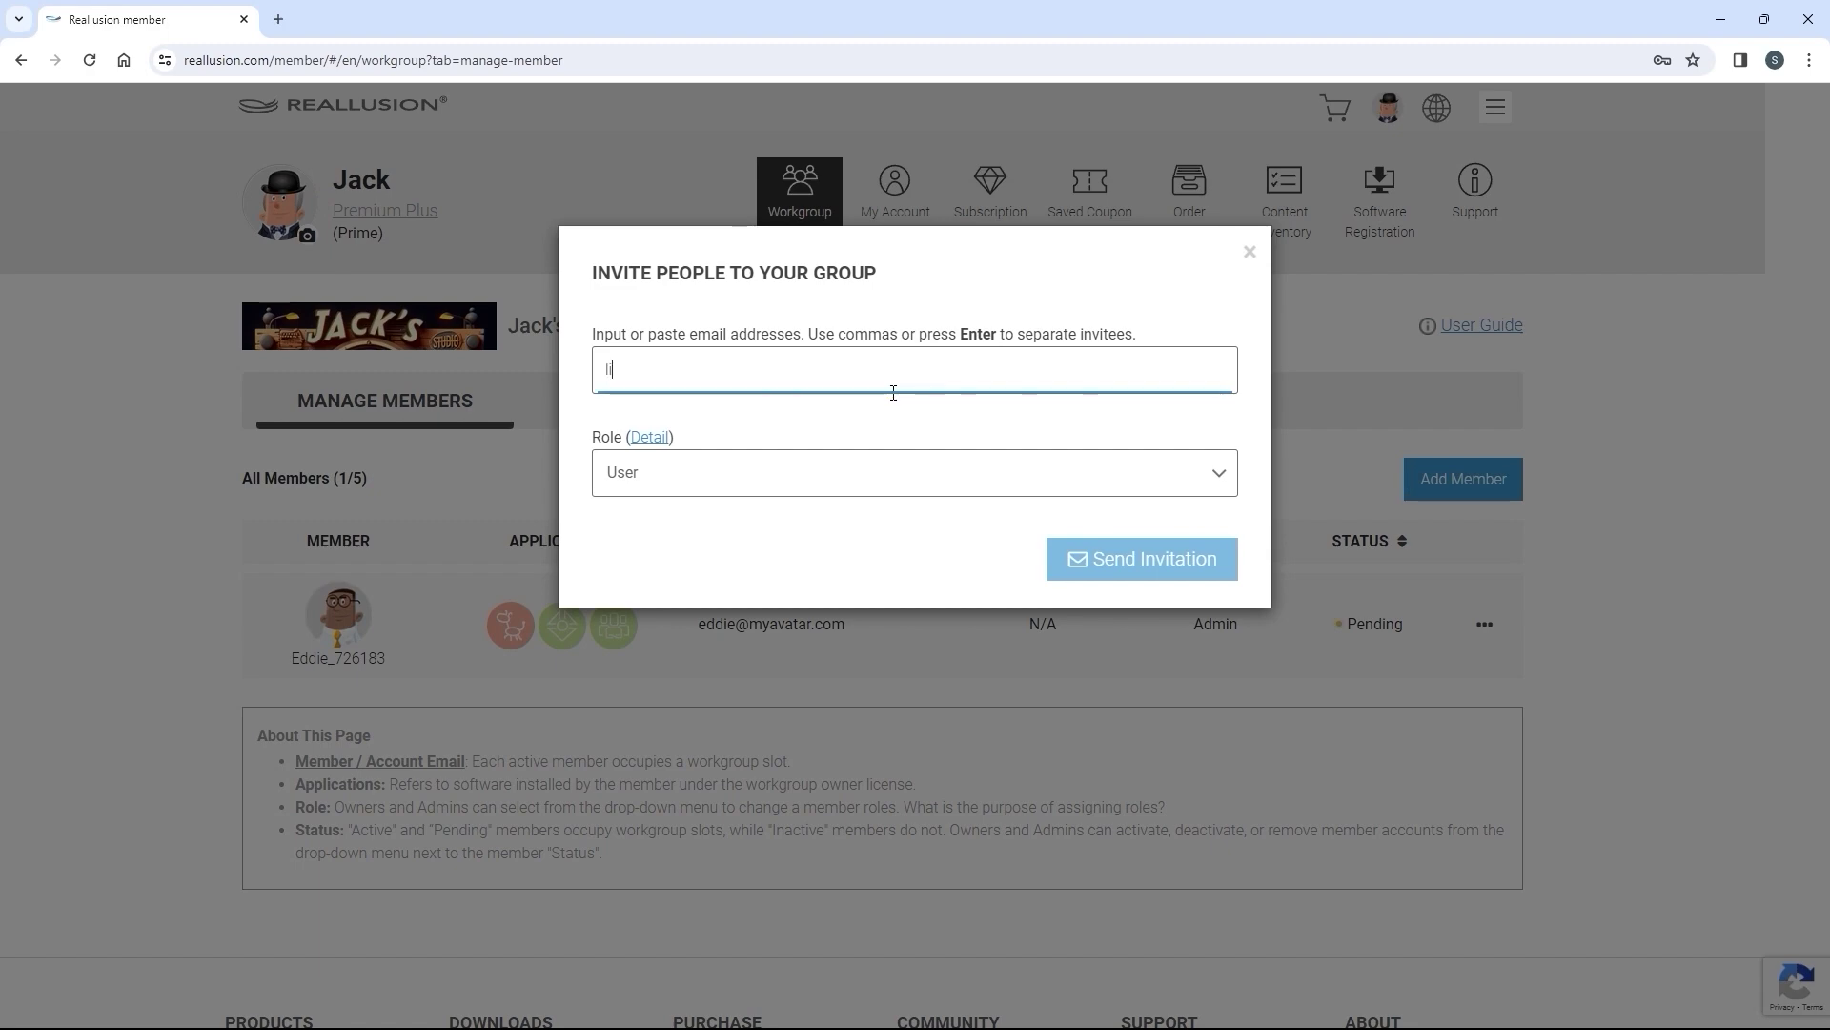
pyautogui.press('Return')
pyautogui.click(887, 500)
pyautogui.click(748, 523)
pyautogui.click(1135, 590)
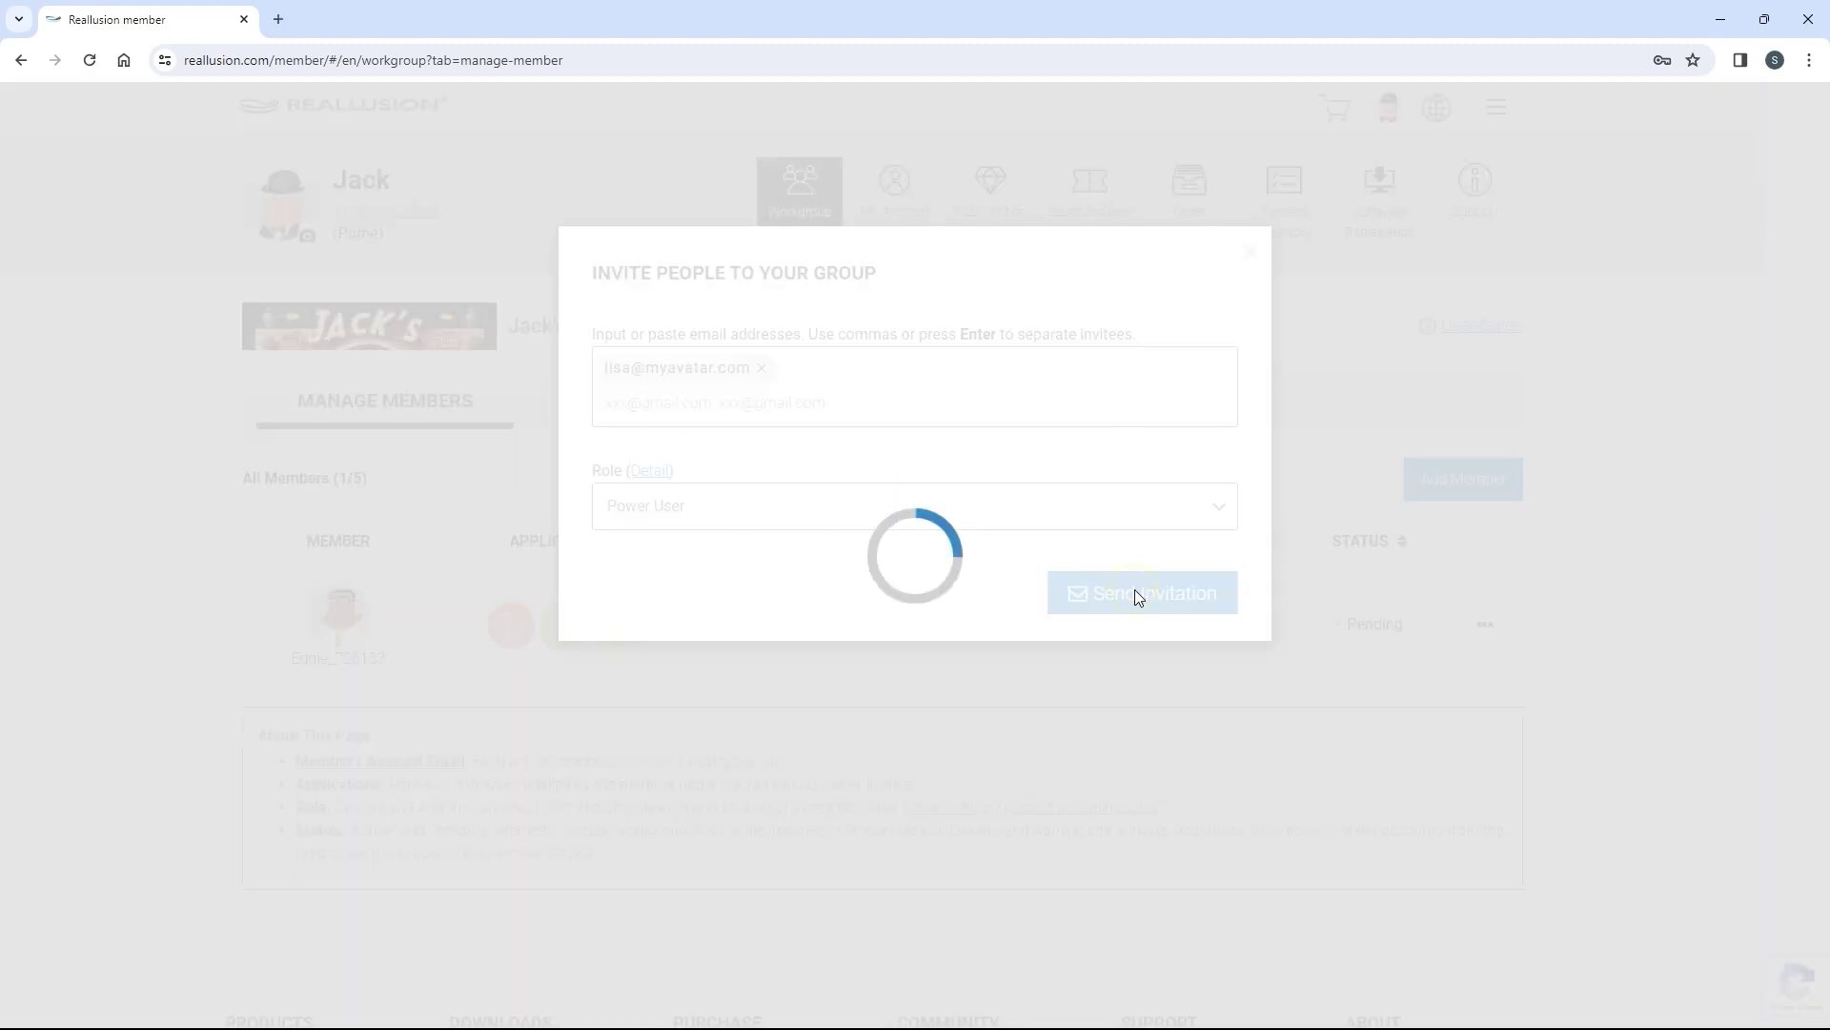
pyautogui.click(1436, 202)
# Paste three copied e-mail addresses and send them User invitations
pyautogui.click(1440, 477)
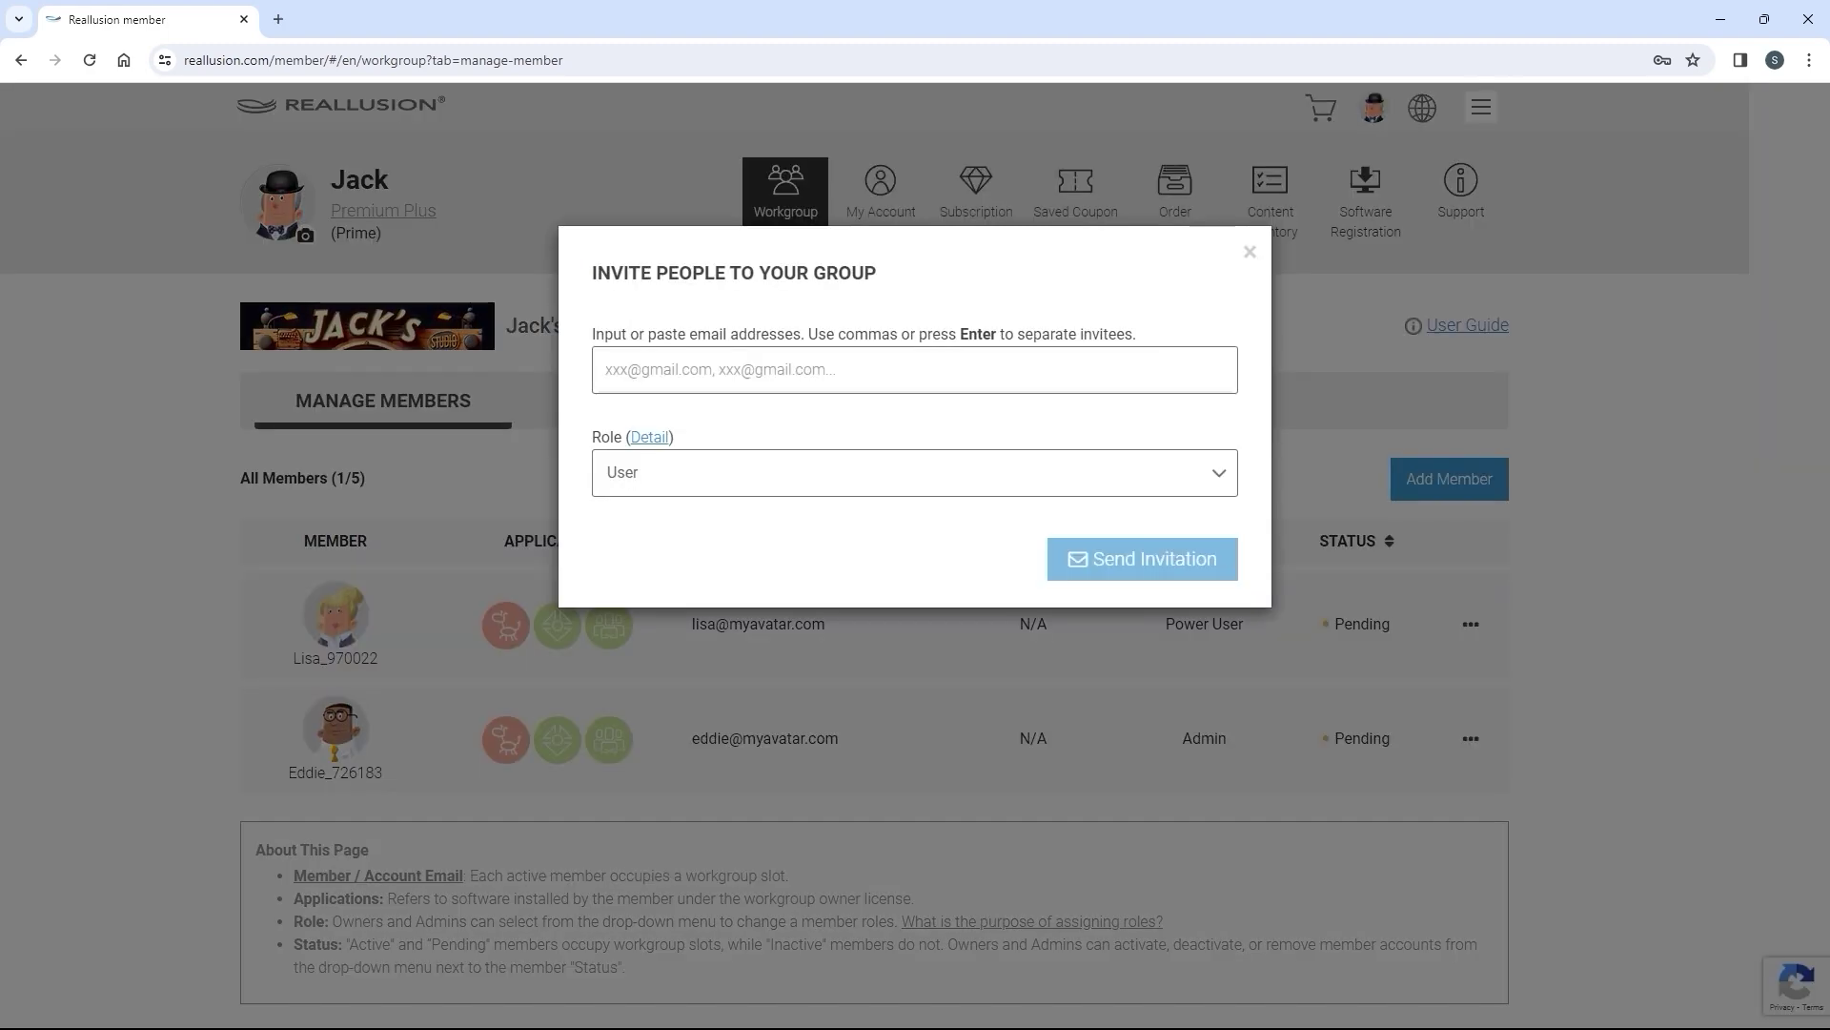
pyautogui.hotkey('alt', 'Tab')
pyautogui.tripleClick(531, 900)
pyautogui.rightClick(531, 904)
pyautogui.click(574, 934)
pyautogui.click(728, 370)
pyautogui.hotkey('ctrl', 'v')
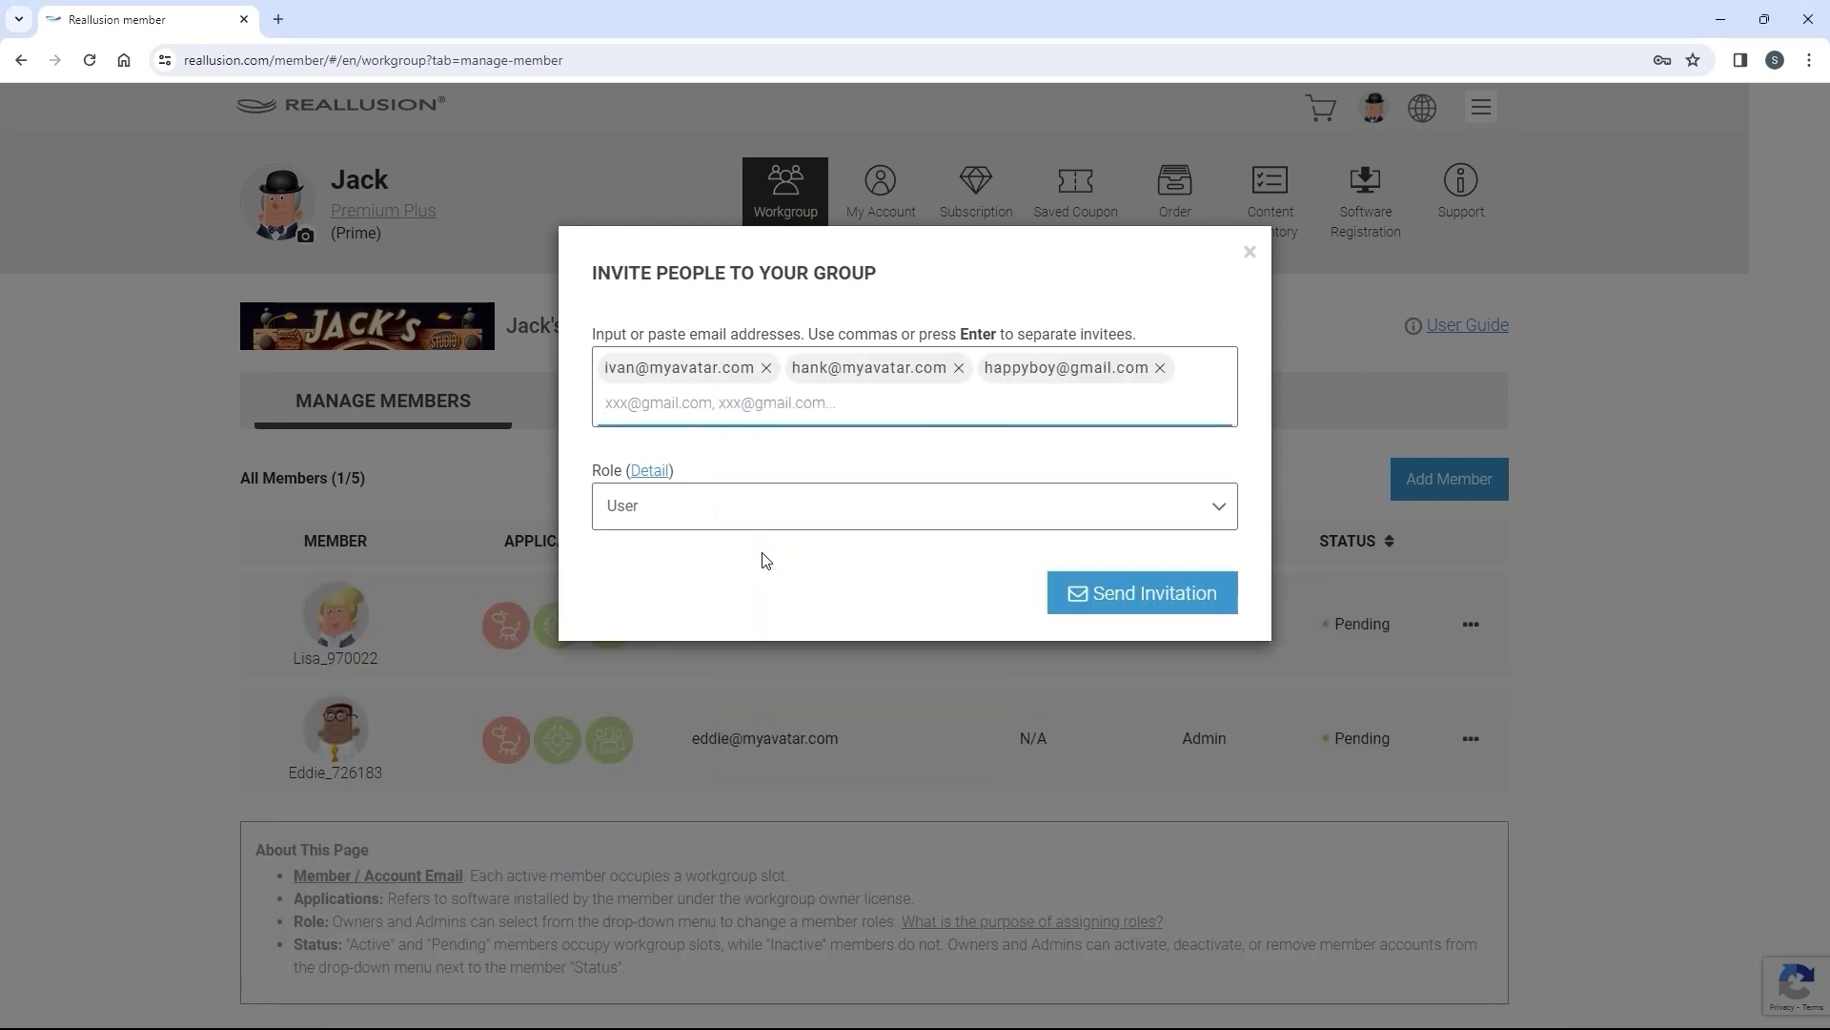
pyautogui.click(1139, 591)
pyautogui.click(1200, 511)
pyautogui.scroll(-2, 1200, 511)
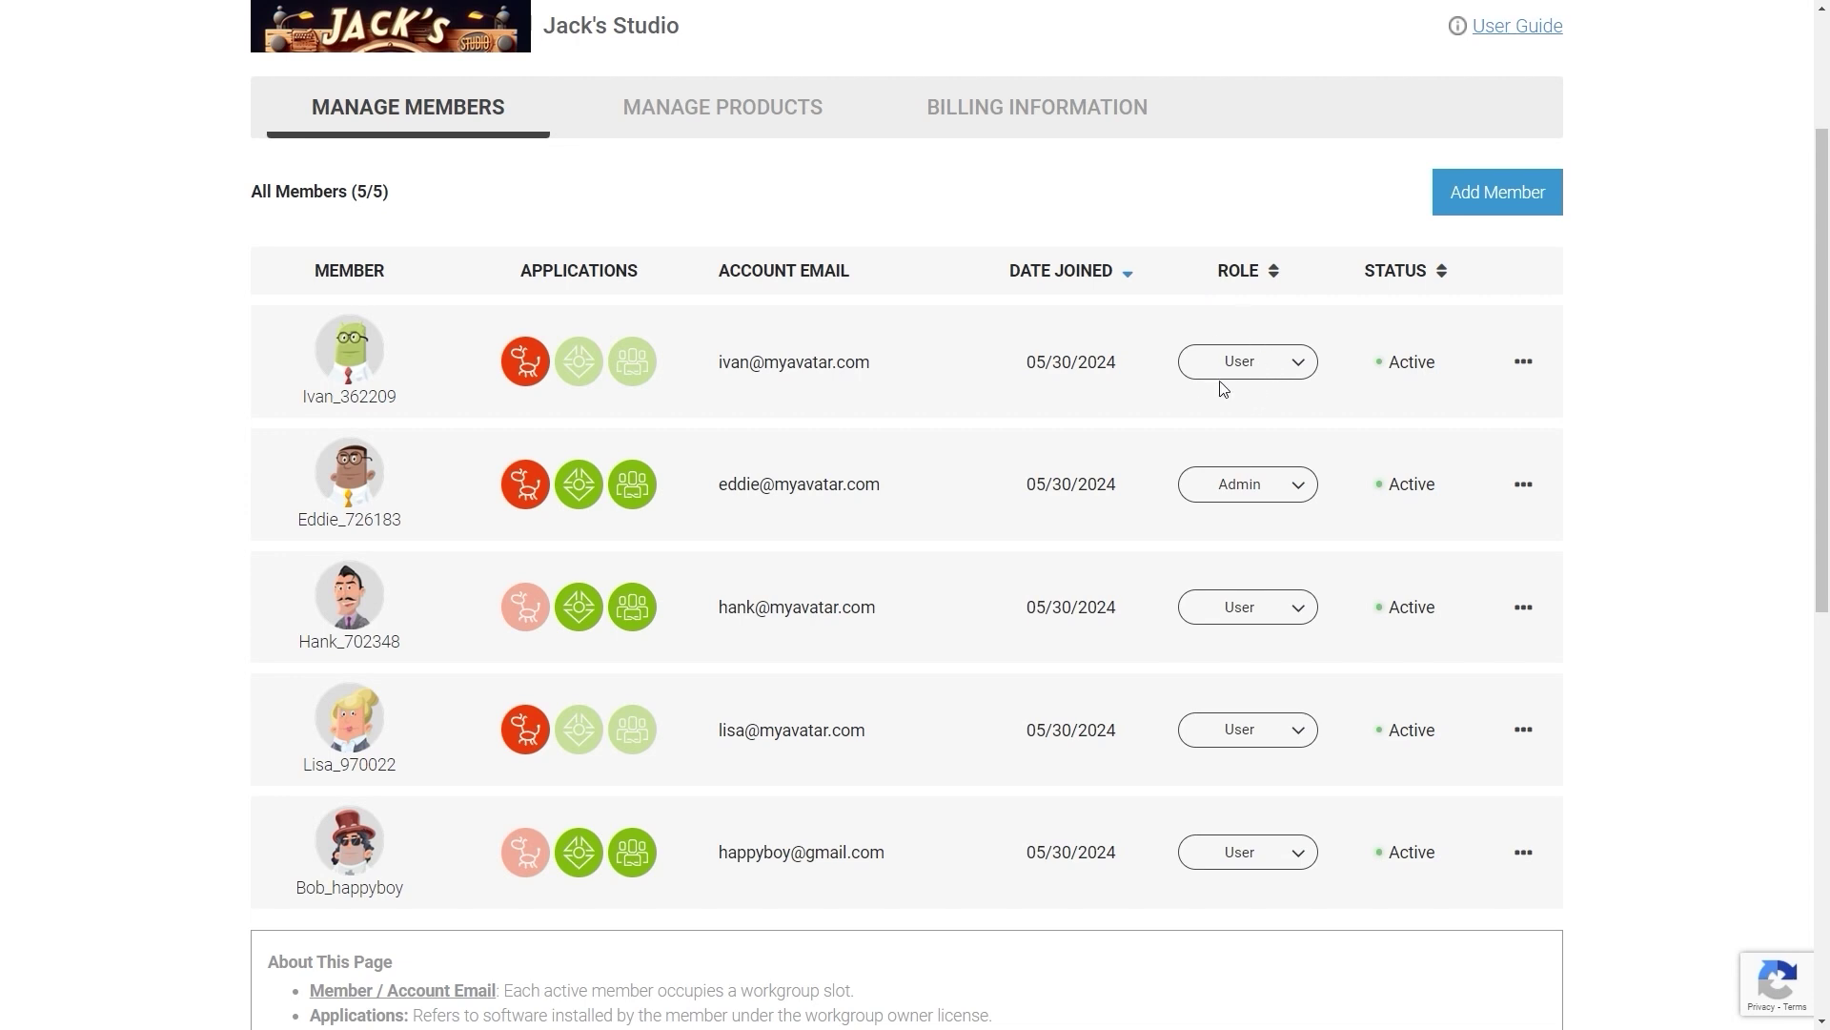
# Leave the first member as User and reveal its Deactivate and Delete options
pyautogui.click(1292, 372)
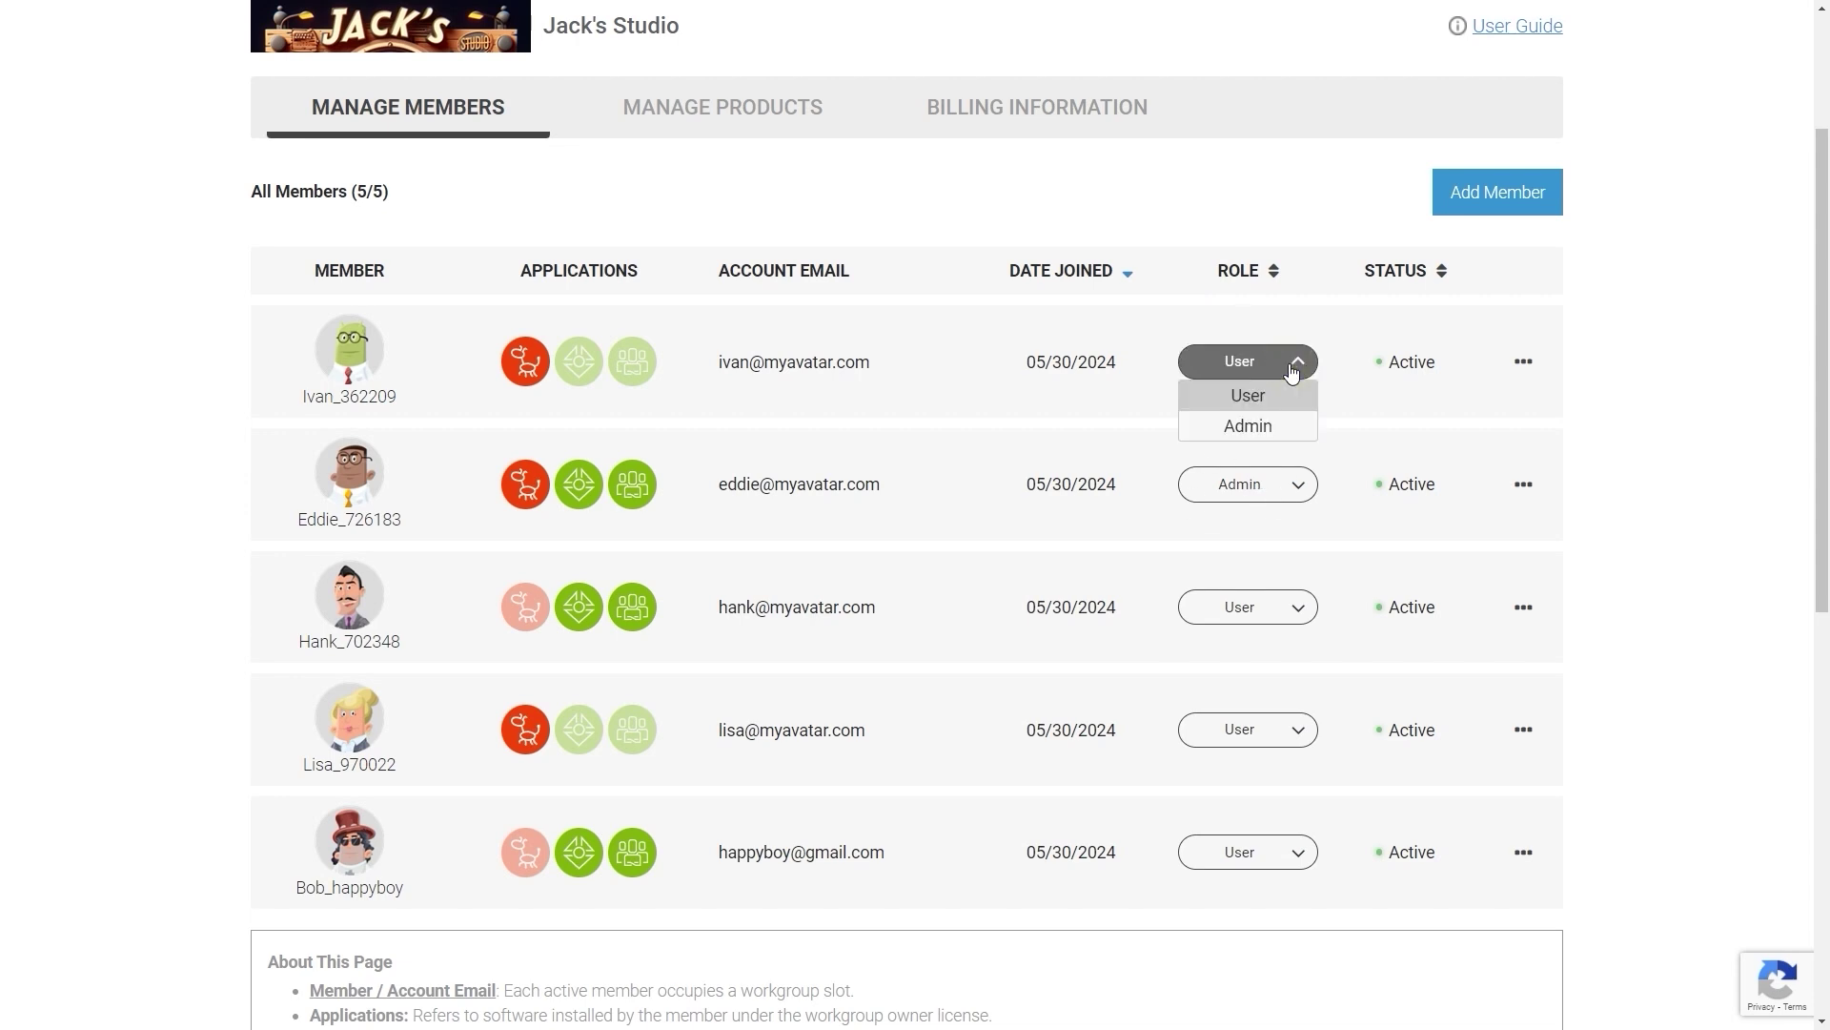
pyautogui.click(1298, 370)
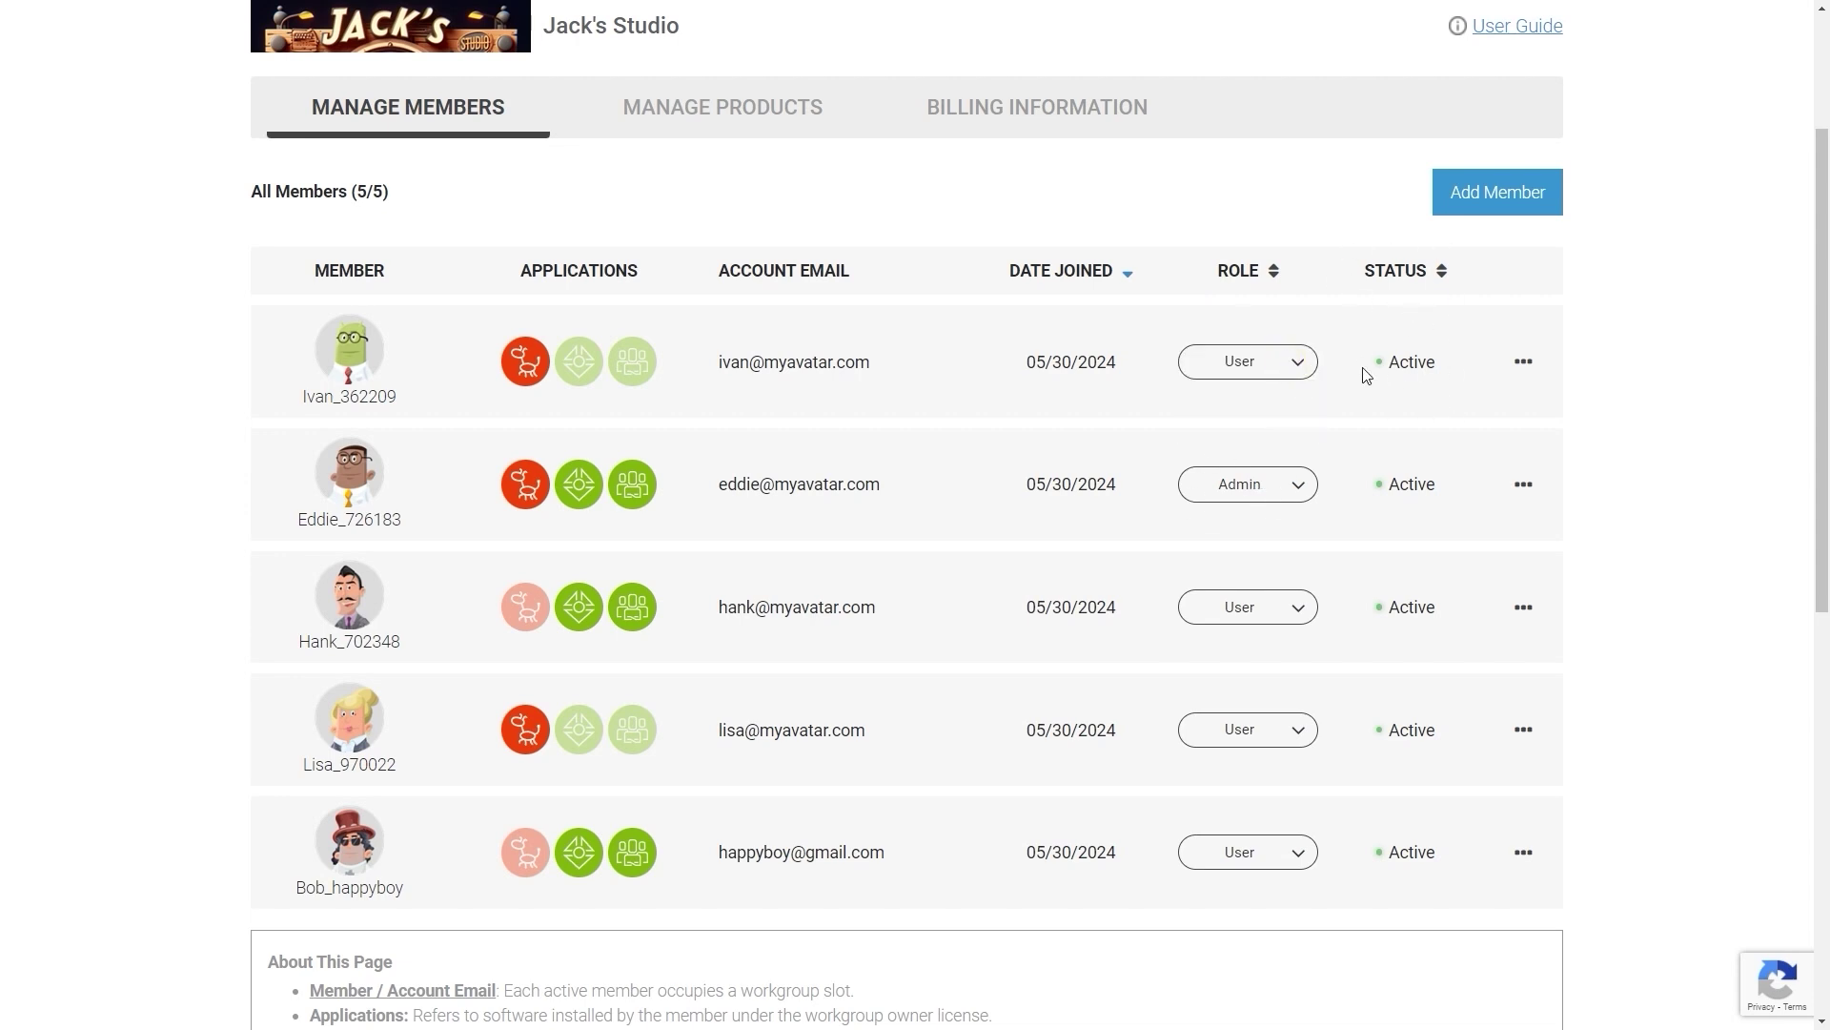
pyautogui.click(1526, 368)
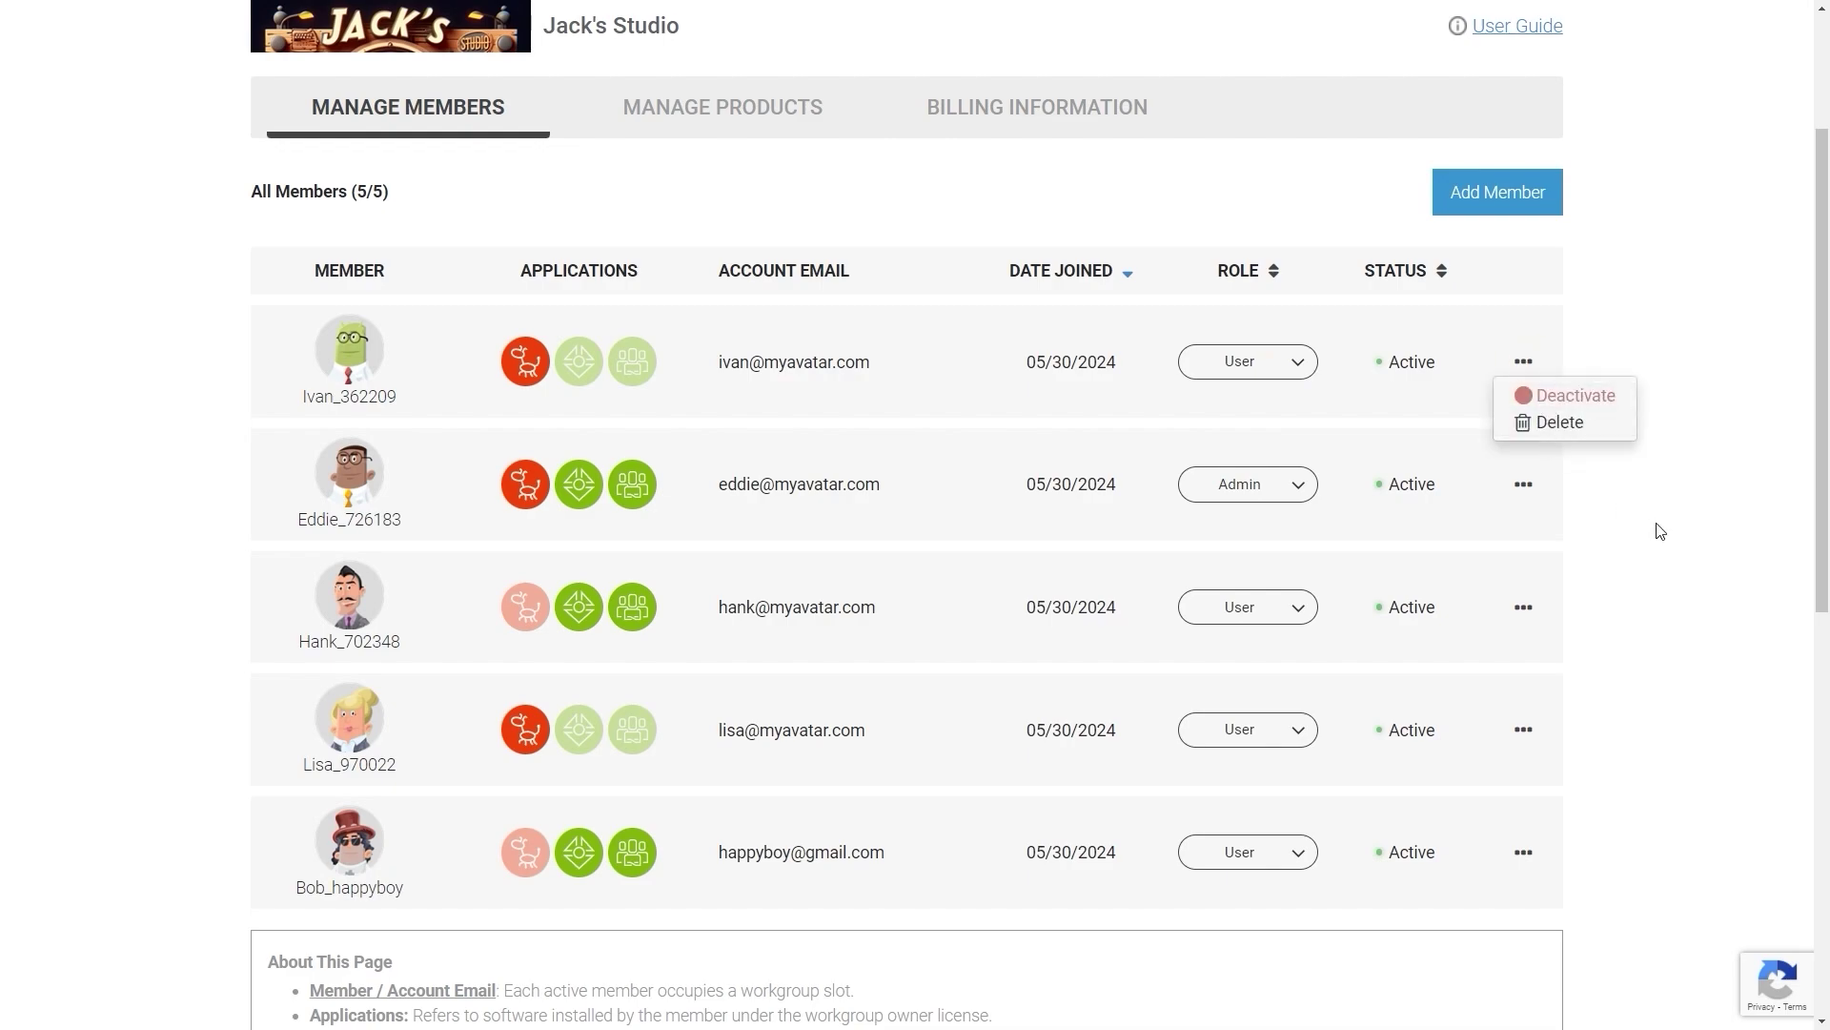